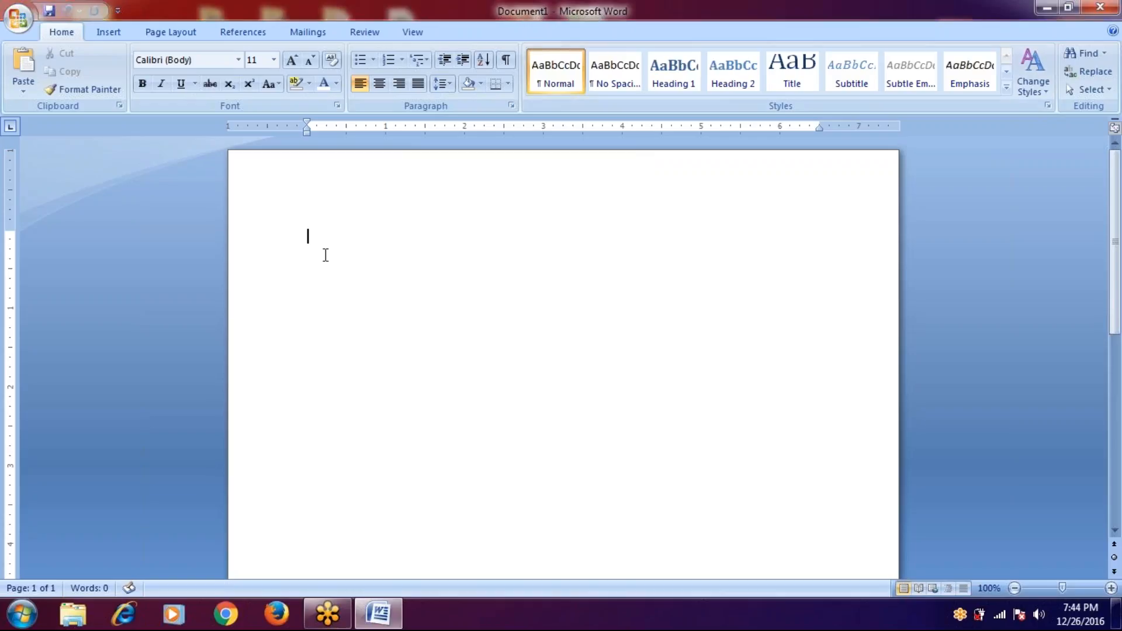
- Write the first line 'Vendor from: to:', with from: and to: at tab positions
text(vendor from)
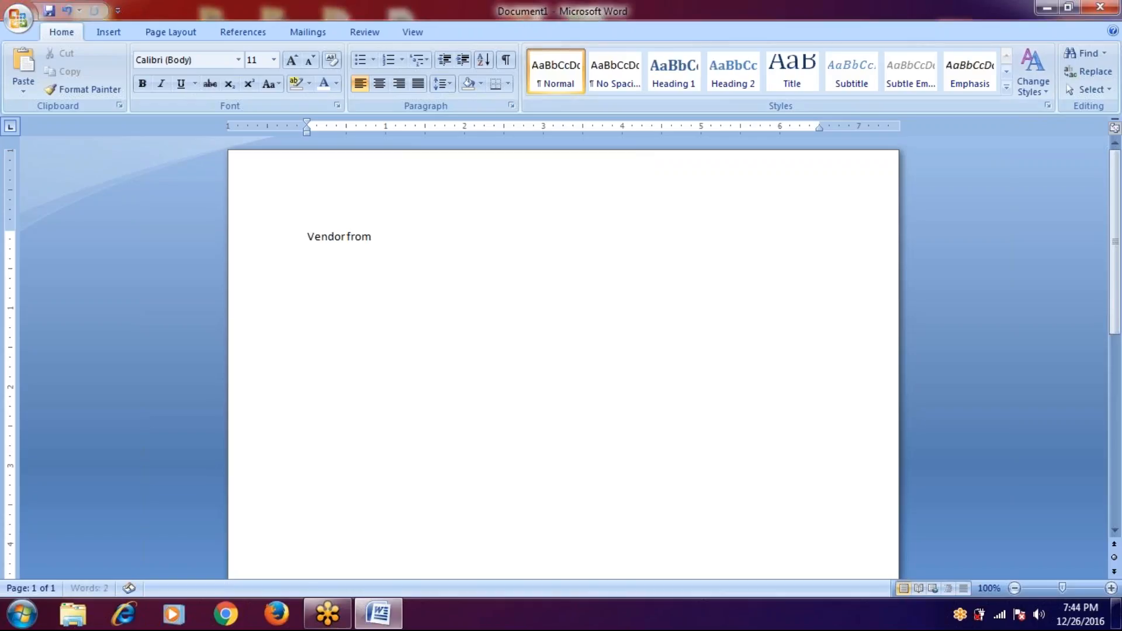
key(Tab)
key(Tab)
key(Tab)
text(to:)
key(Left)
key(Left)
key(Left)
key(Left)
key(Left)
key(Left)
text(:)
click(347, 236)
key(Tab)
key(Tab)
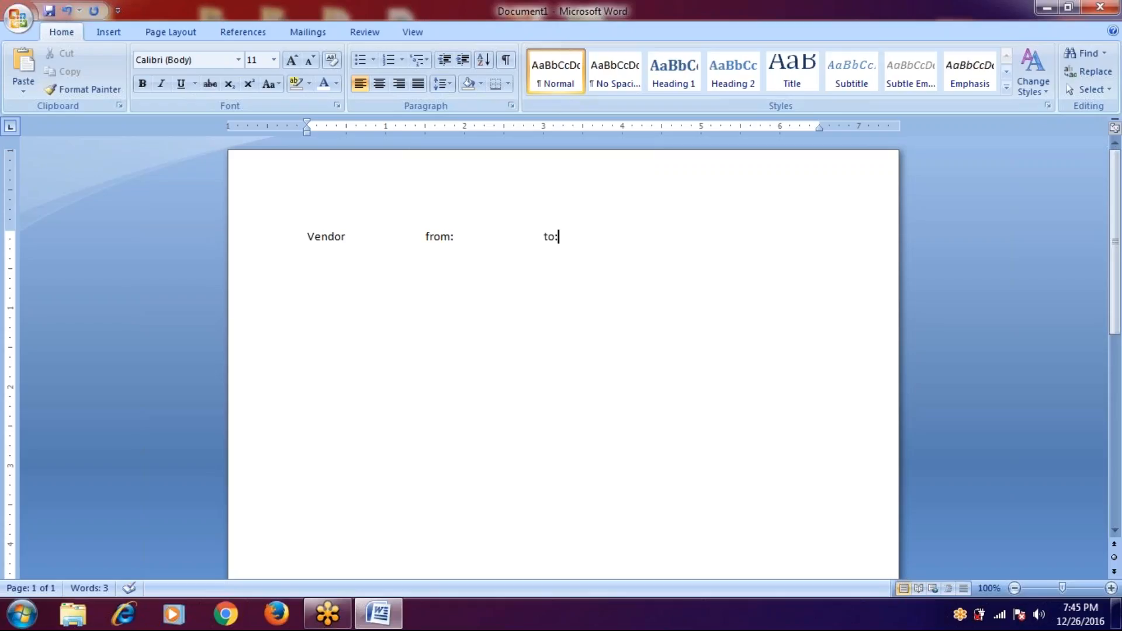
- Add a second line 'o.no from: to:', aligned with tabs below Vendor
key(Return)
text(o.no)
key(Tab)
key(Tab)
text(from:)
key(Tab)
key(Tab)
text(to:)
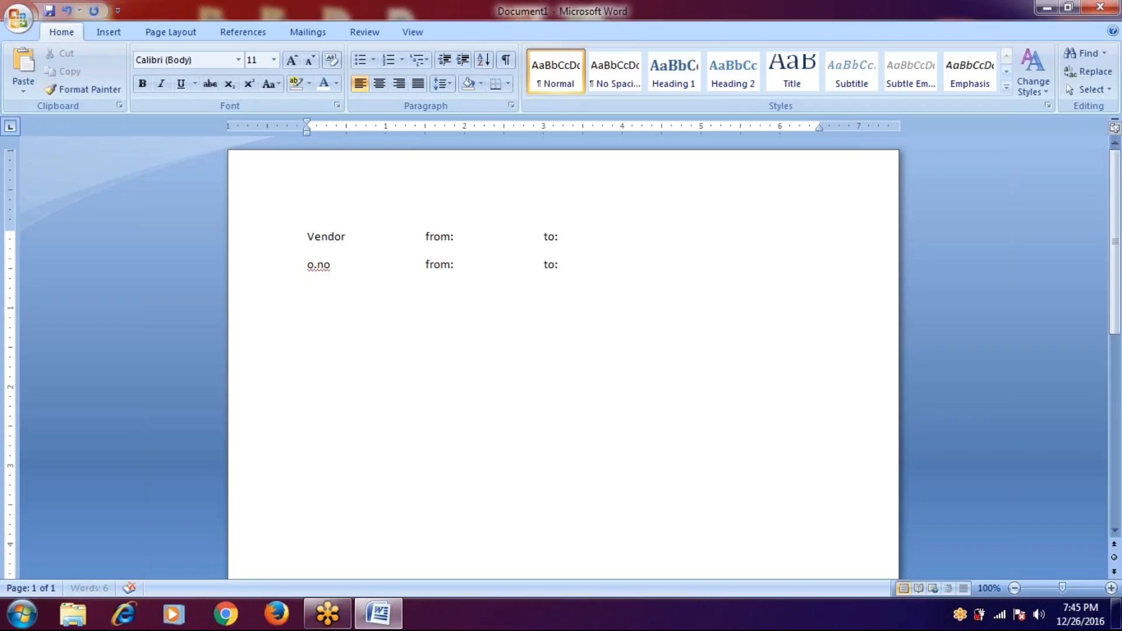
- Type the tab-separated headings v.no, name, ono, odate, items, materials and value on a new line
key(Return)
text(v.no)
key(Tab)
text(name)
key(Tab)
text(ono)
key(Tab)
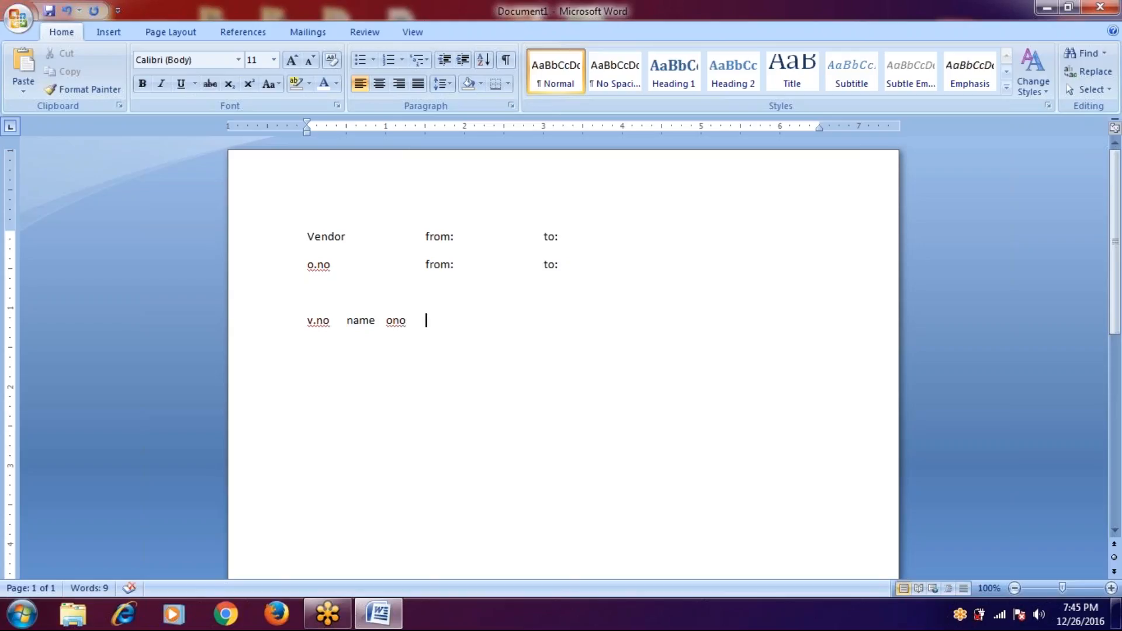
text(odate)
key(Tab)
text(items)
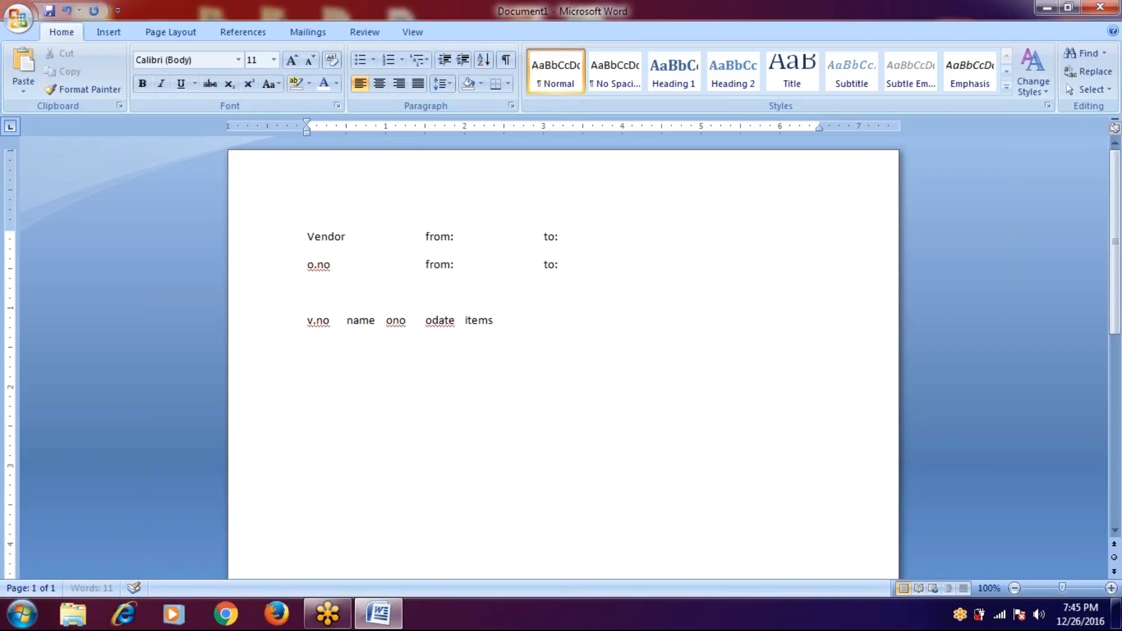
key(Tab)
text(materials)
key(Tab)
key(Tab)
text(value)
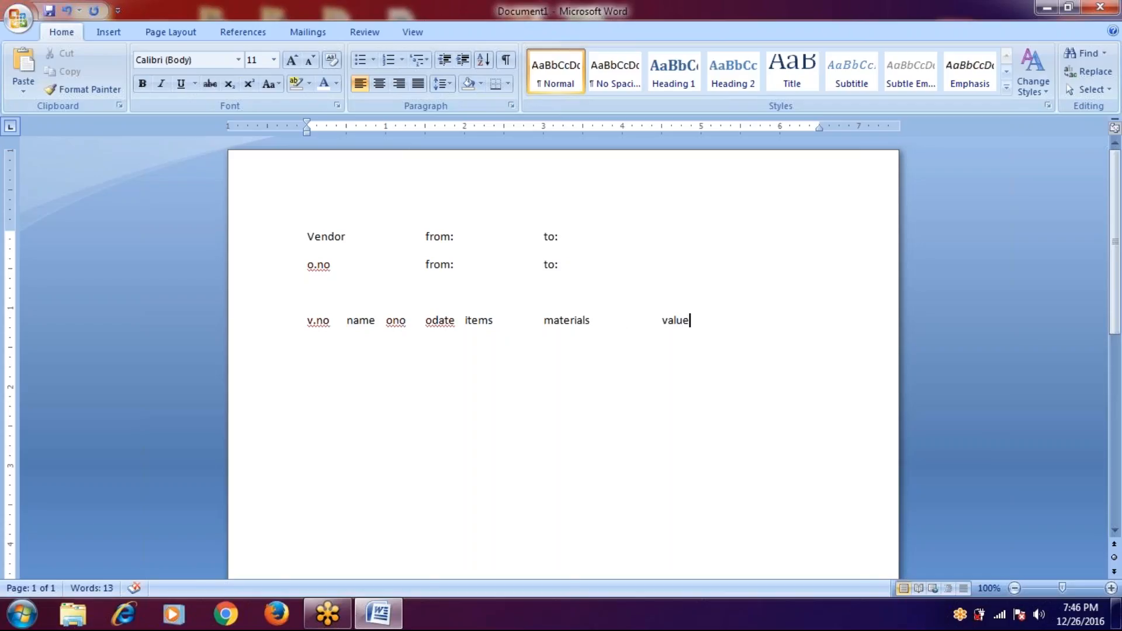
- Even out the heading spacing by widening the gap before ono and trimming spaces before items
key(ctrl+Left)
key(ctrl+Left)
key(ctrl+Left)
key(ctrl+Left)
key(ctrl+Left)
key(ctrl+Left)
key(ctrl+Left)
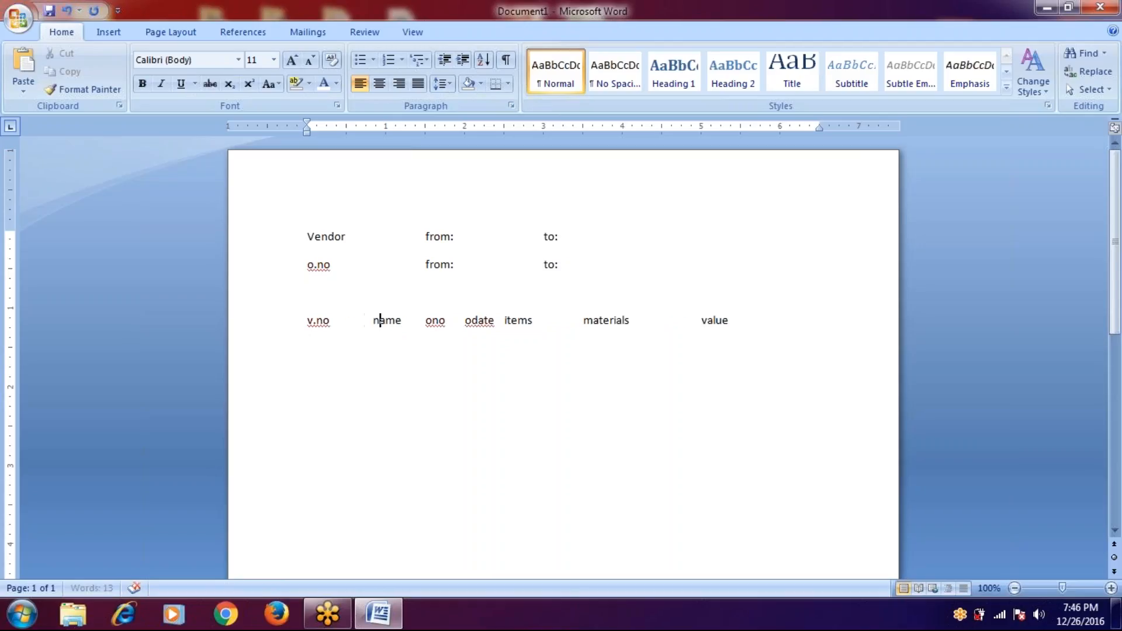
click(426, 320)
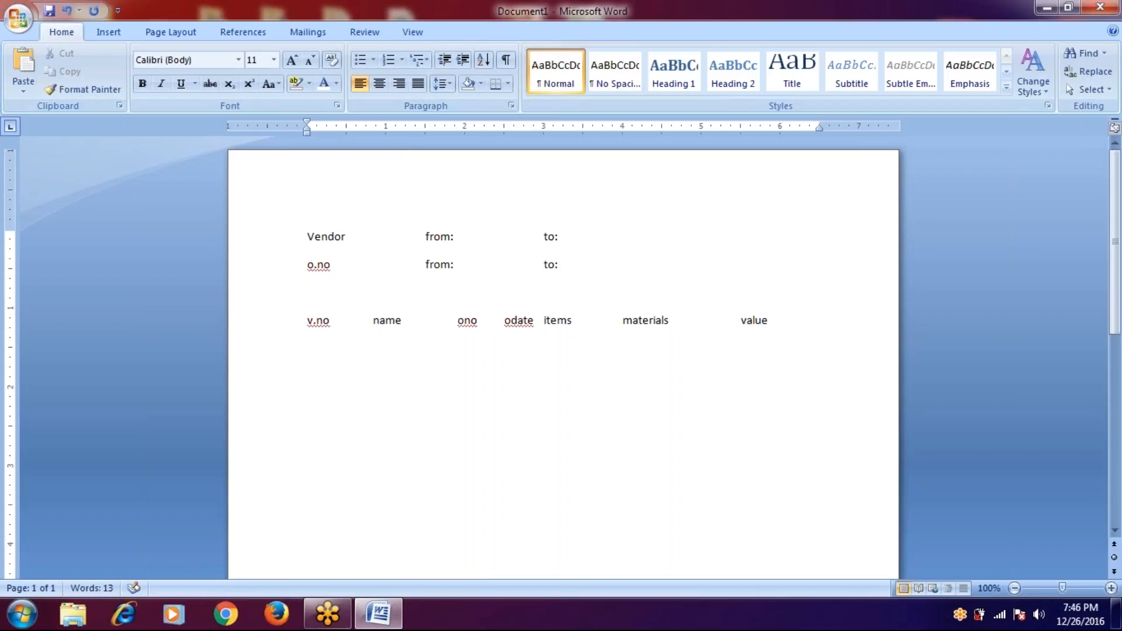
key(Right)
key(Right)
key(Right)
key(Right)
key(Right)
key(Right)
key(Left)
key(Left)
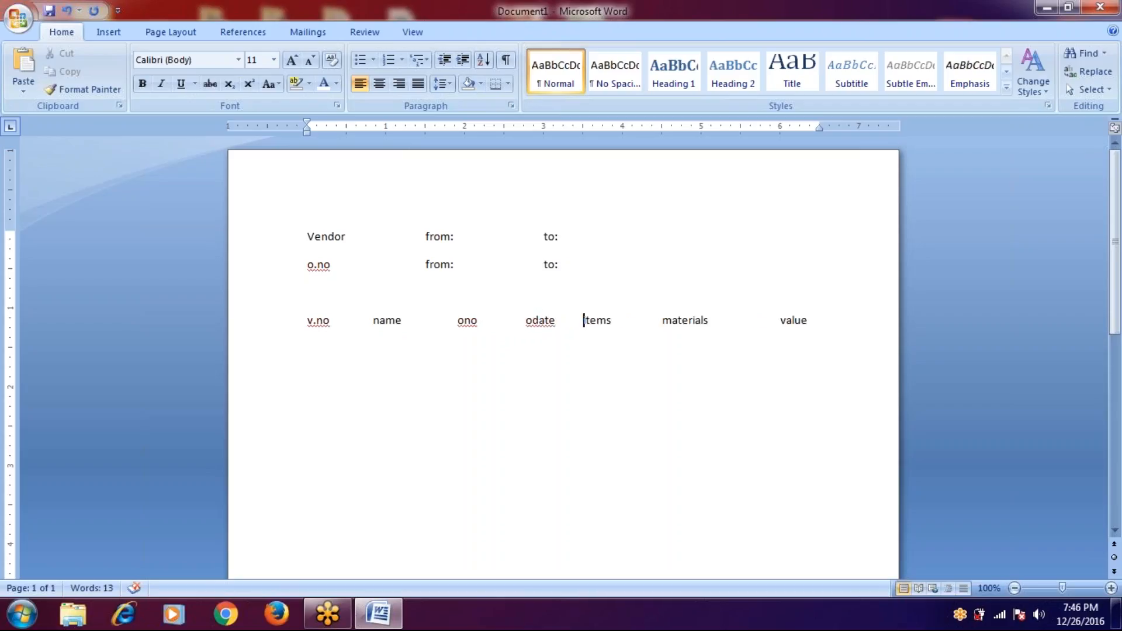
click(585, 320)
key(BackSpace)
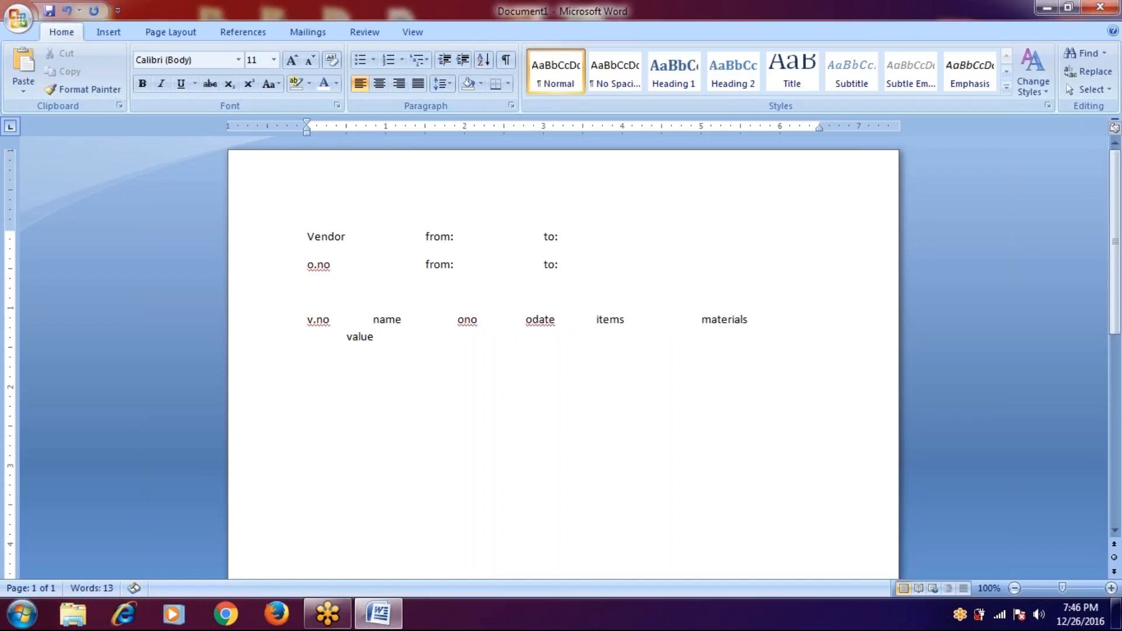
key(BackSpace)
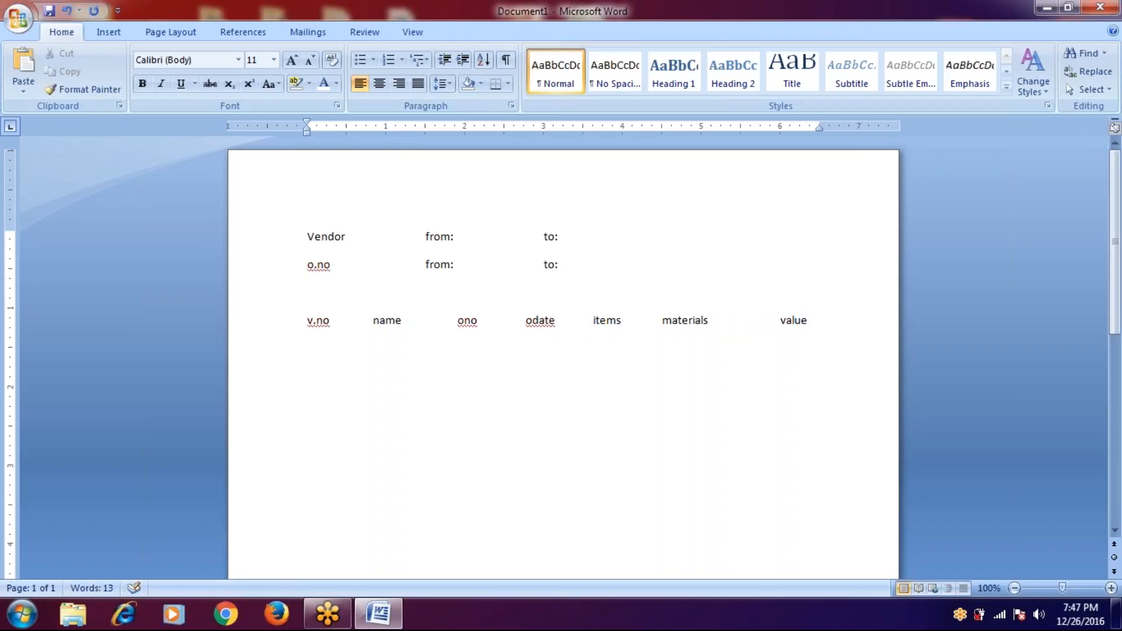
- Below the headings, write 'LDB--LOGAICAL DATA BASE' with an indented 'TRANSACTION CODE' line beneath
click(808, 320)
key(Return)
key(Return)
key(Return)
key(Return)
text(st)
key(BackSpace)
key(BackSpace)
text(LDB)
text(--LOGAIC)
text(AL DA)
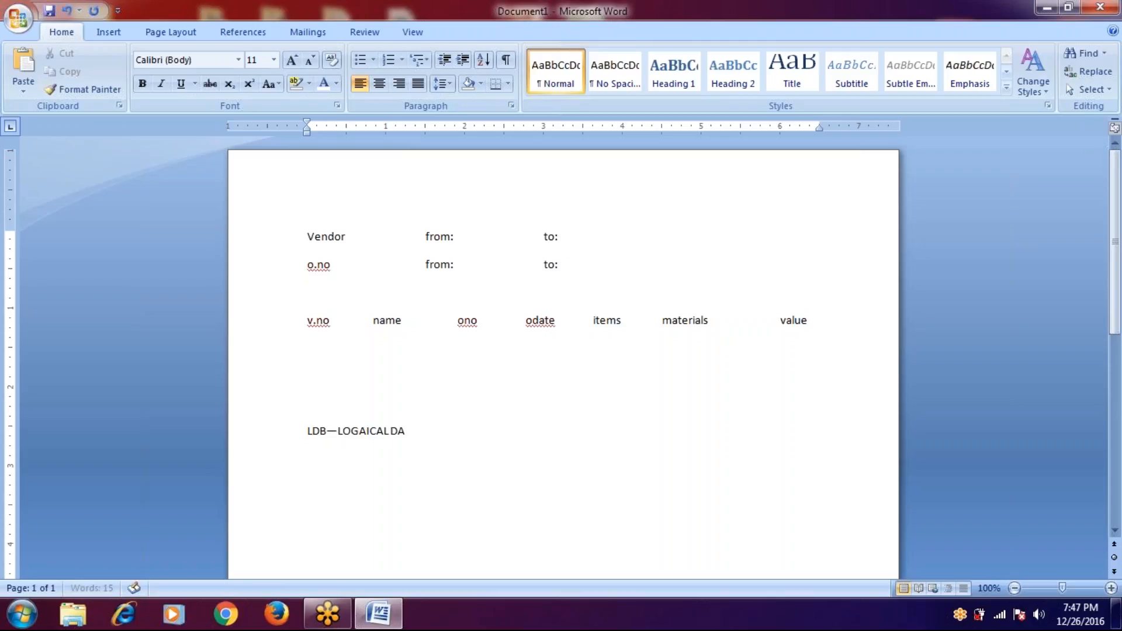
text(TA BASE)
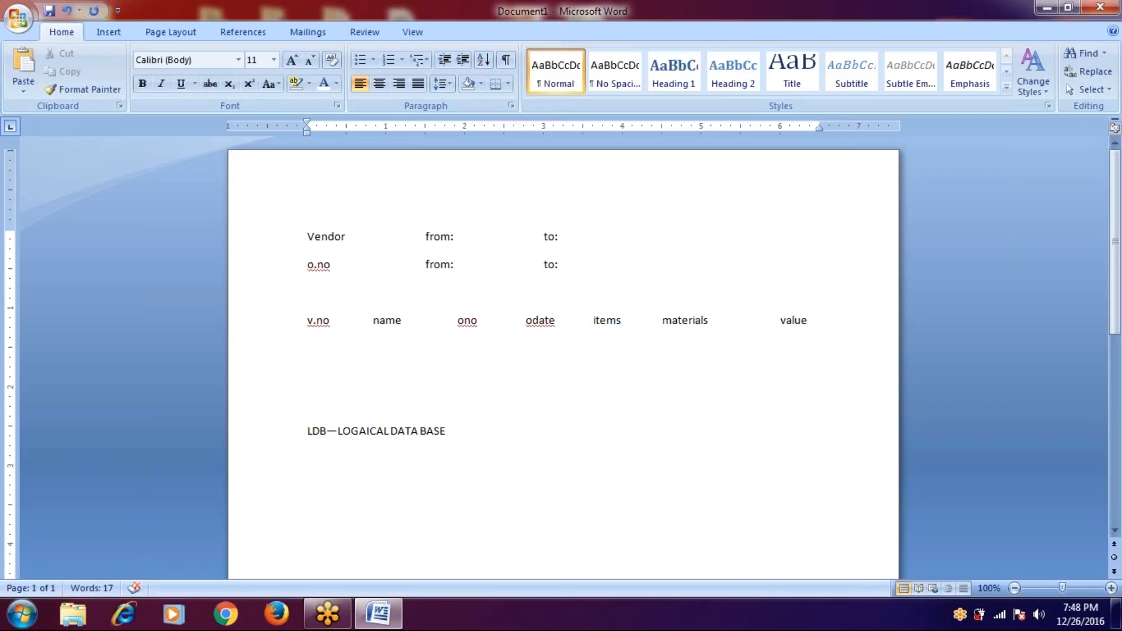
key(Return)
key(Tab)
key(Tab)
key(Tab)
text(TRANSACTION CODE)
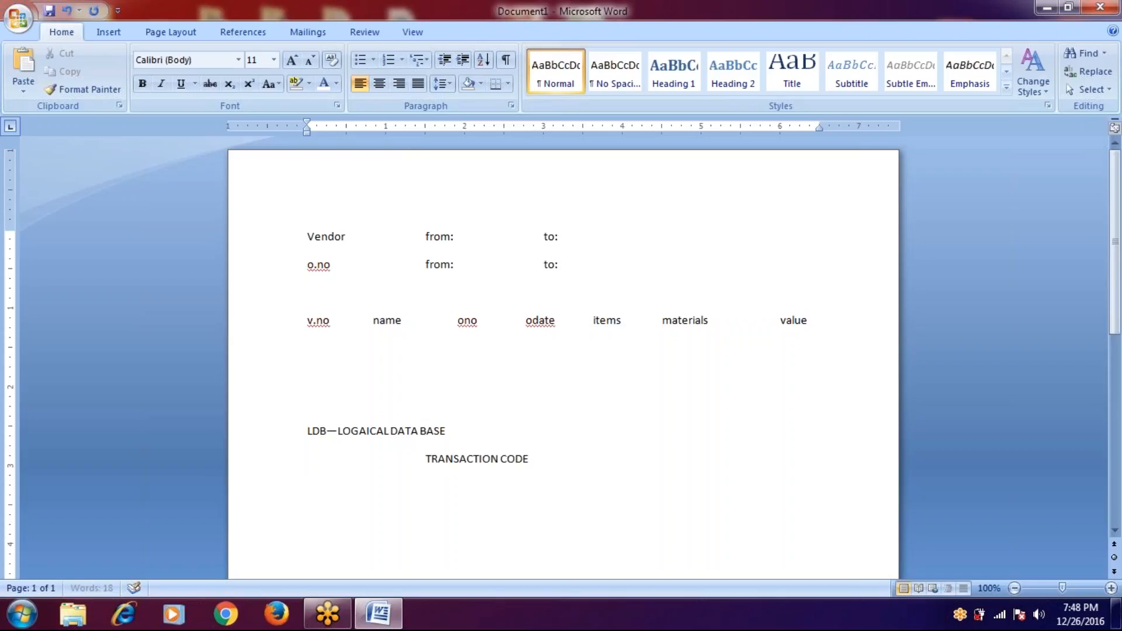
- Complete the line as 'TRANSACTION CODE :SE36' and minimize the Word window
key(Tab)
text(:SE36)
key(Return)
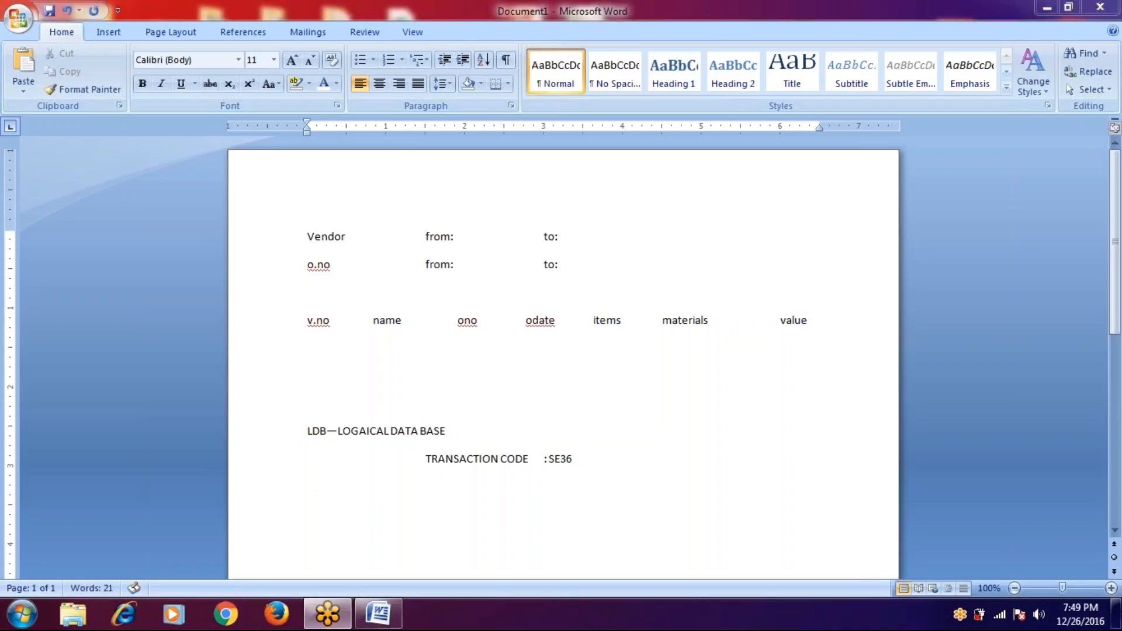
click(1047, 8)
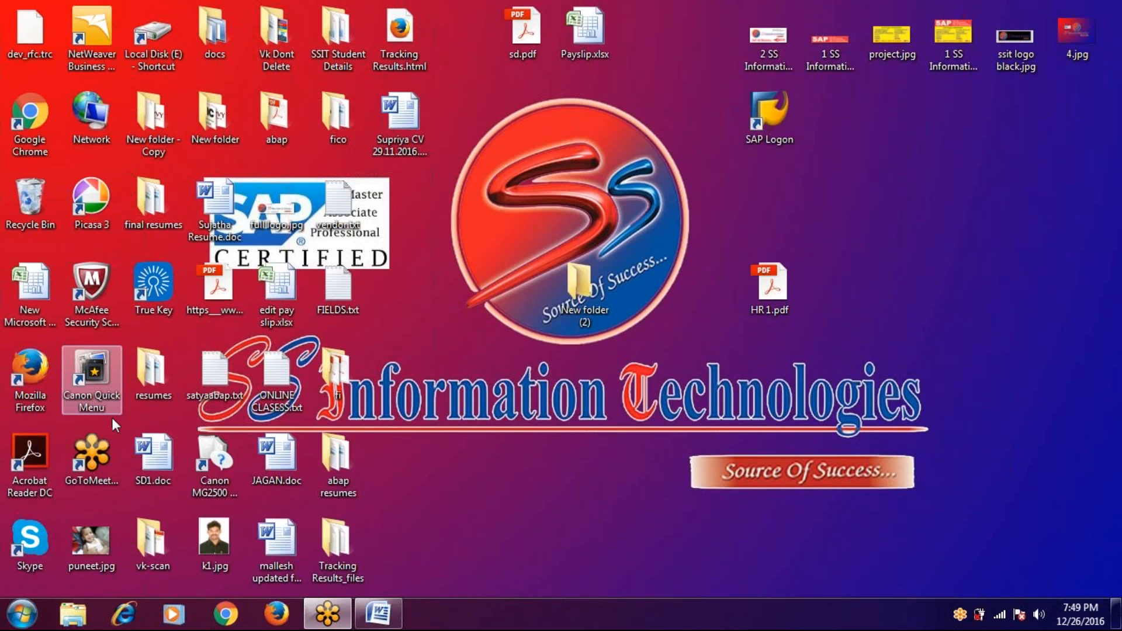
- Log on to the MMSABAP system from SAP Logon with the user name and password
double_click(771, 125)
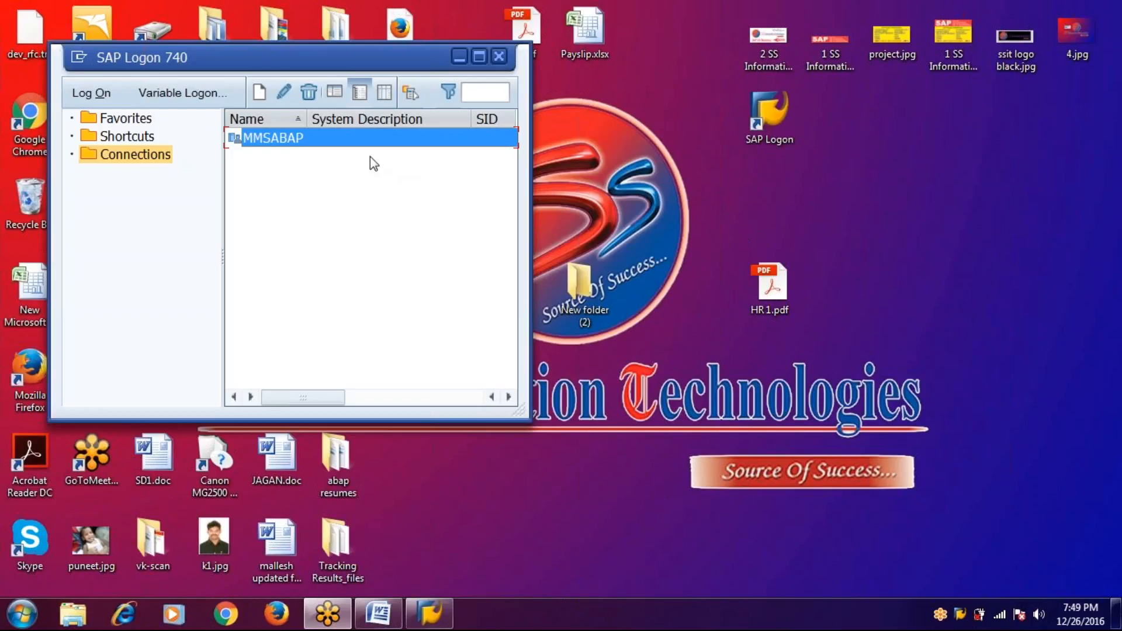
click(104, 89)
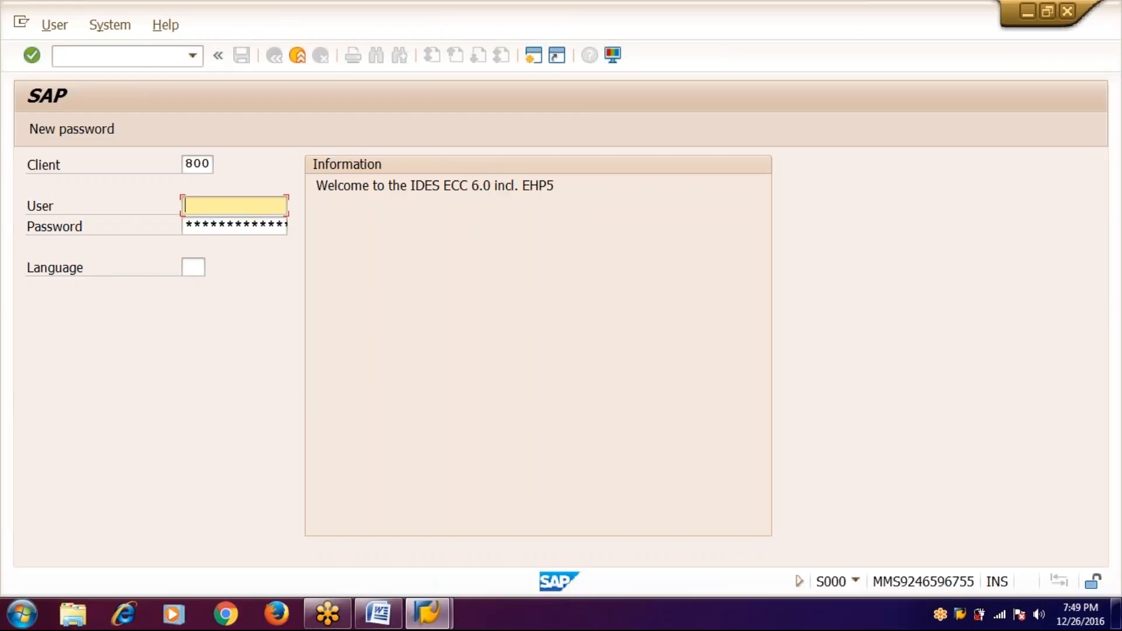
text(a)
key(Down)
key(Return)
key(Tab)
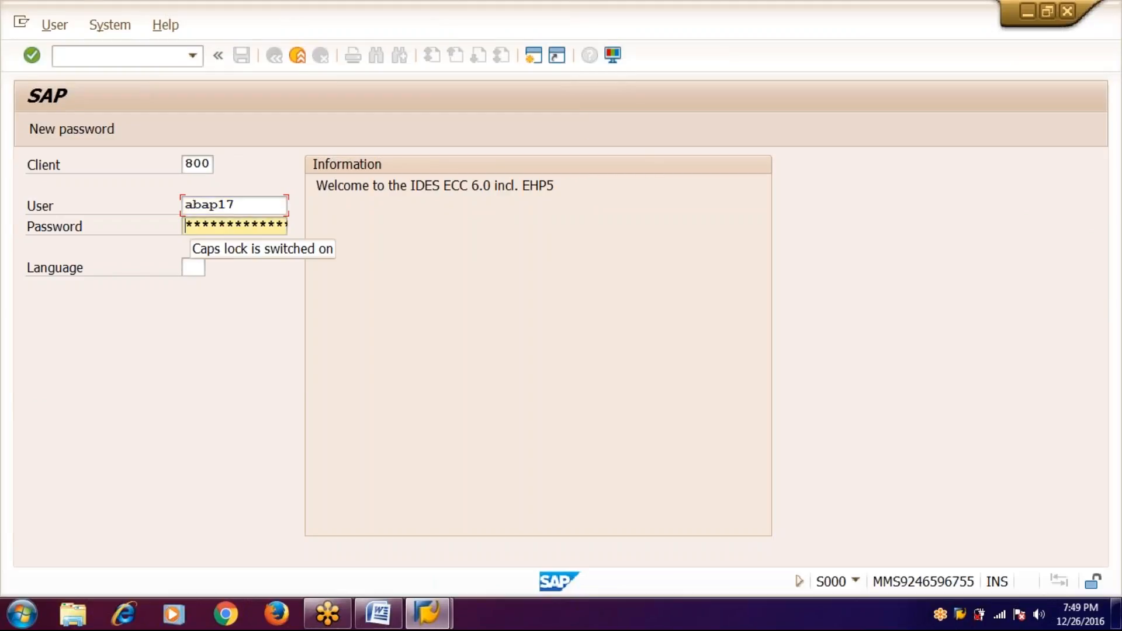
text(***)
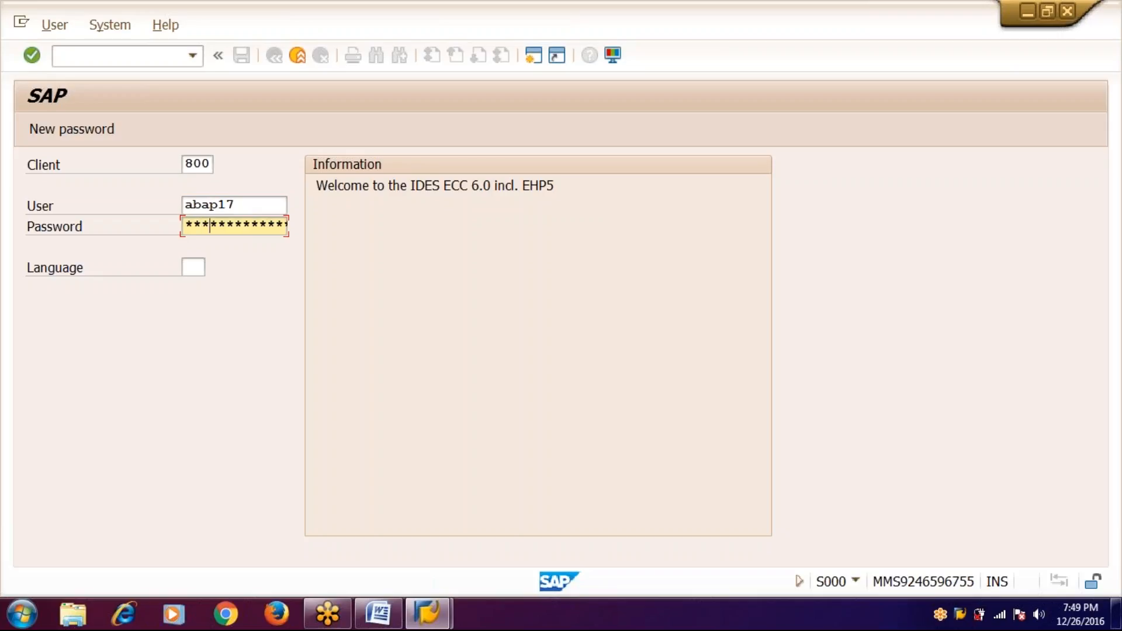
text(*********)
key(Return)
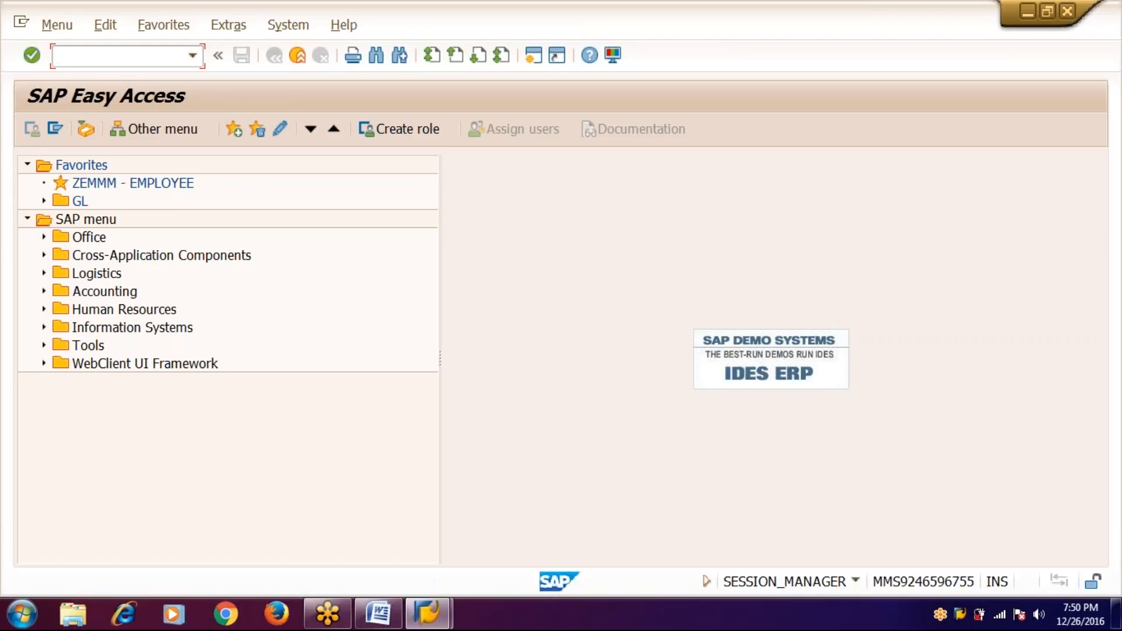
- In transaction SE36, create a new logical database named ZKP1
text(se36)
key(Return)
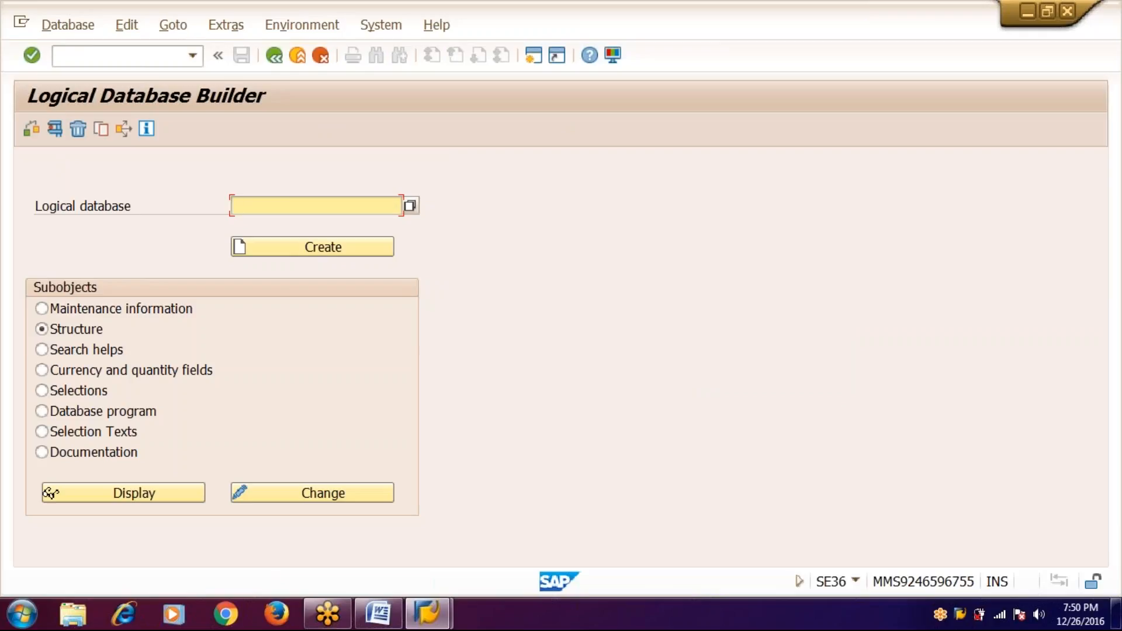
text(z)
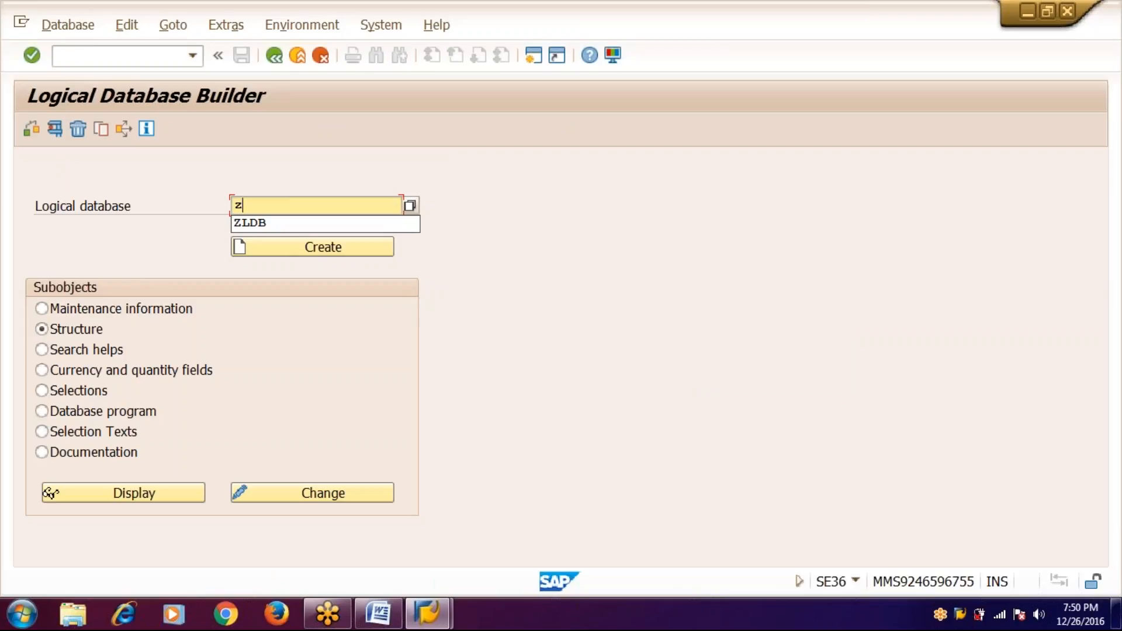
text(kp1)
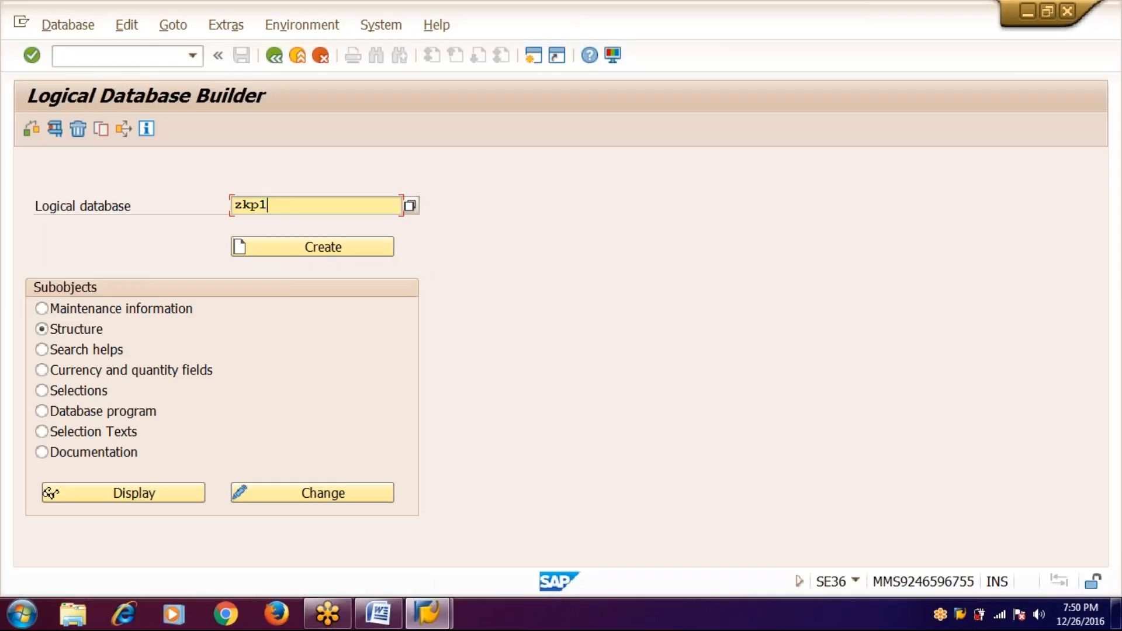
click(317, 250)
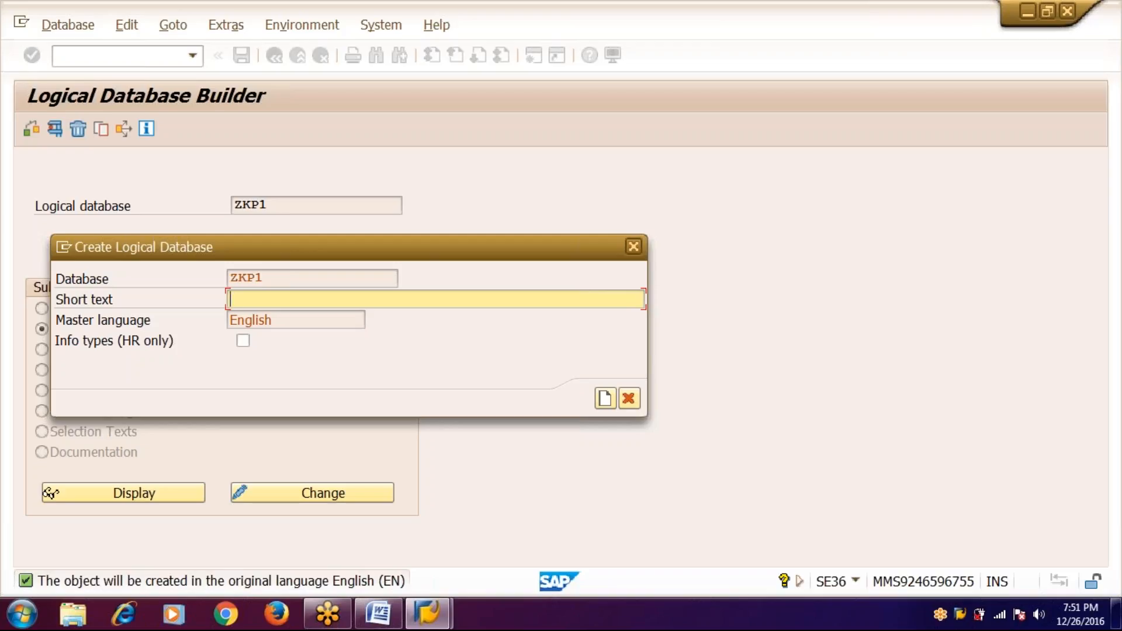
- Give ZKP1 the short text 'CUSTOMER WISE ORDE REPORTS' and confirm the creation
text(CUSTOMER S)
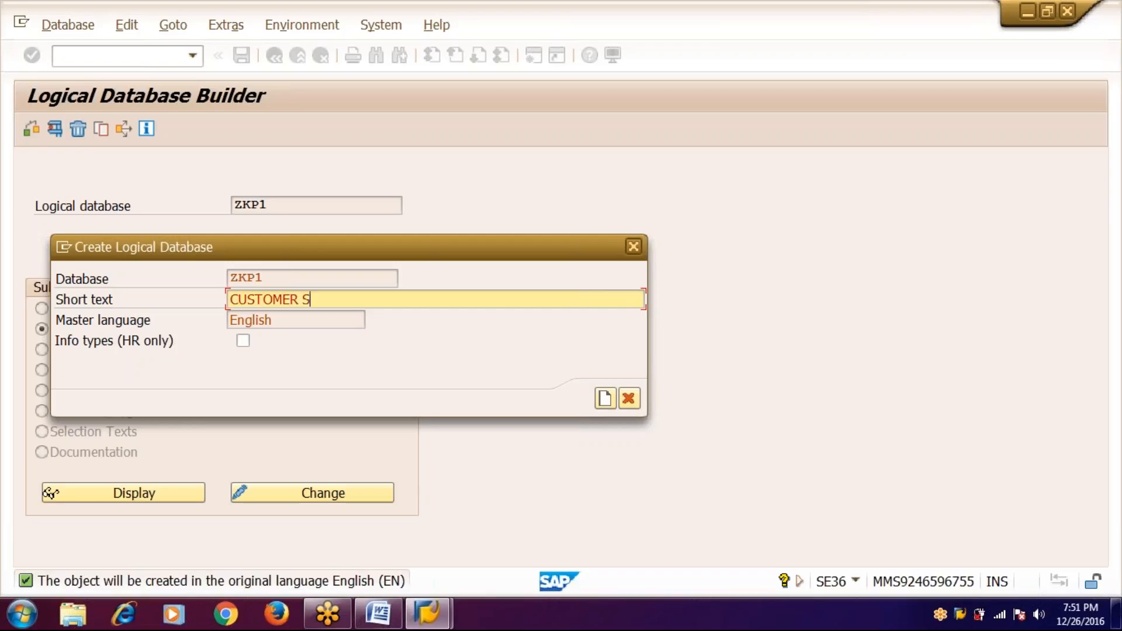
key(BackSpace)
text(WISE ORDE REPORT)
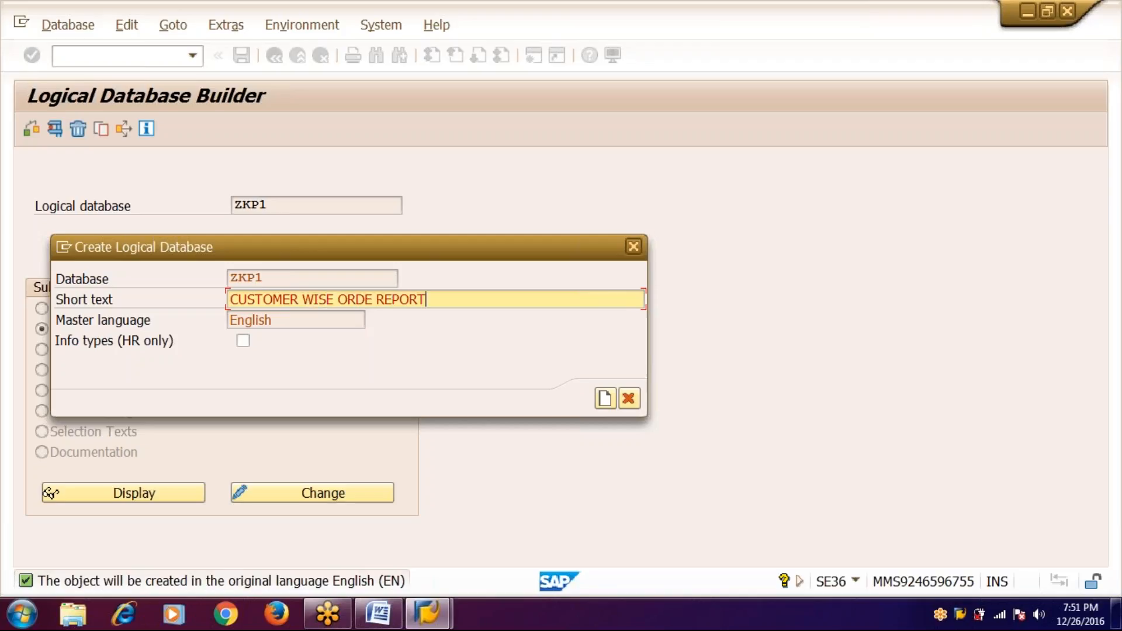
text(S)
key(Return)
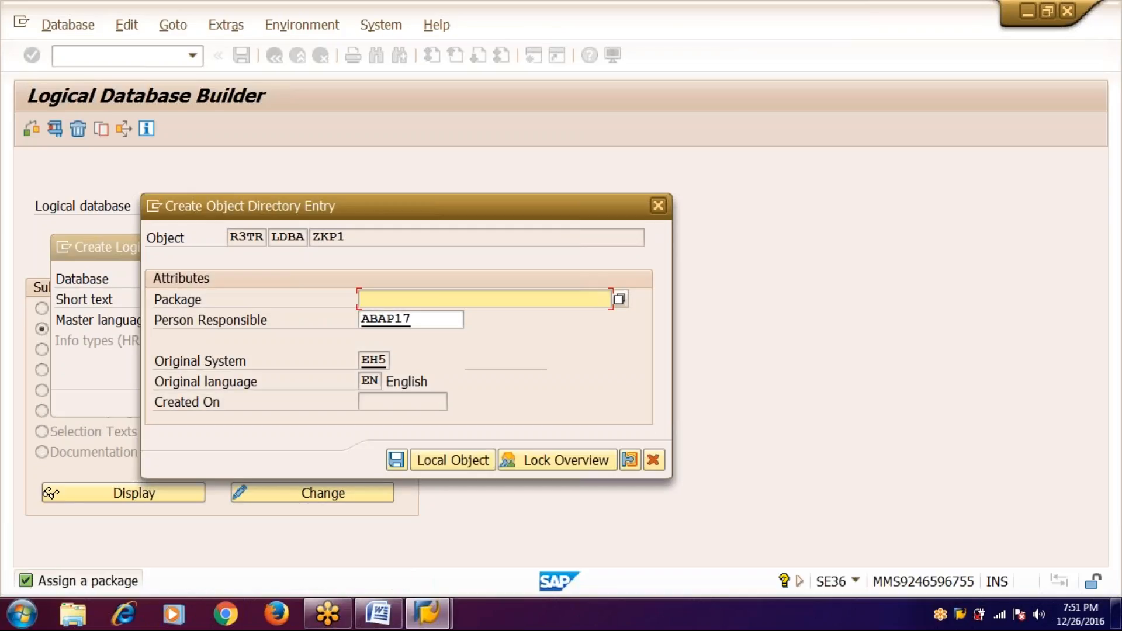
- Save ZKP1 as a local object and create root node KNA1 with text CUSTOMER DATSA and table KNA1
click(440, 464)
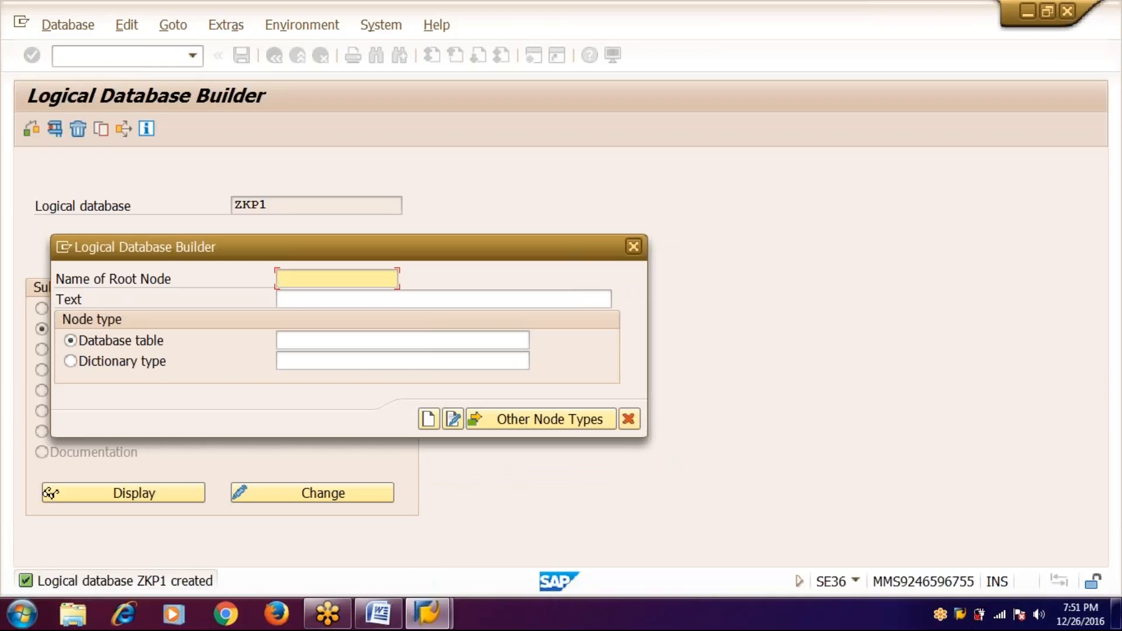
text(KNA1)
click(281, 299)
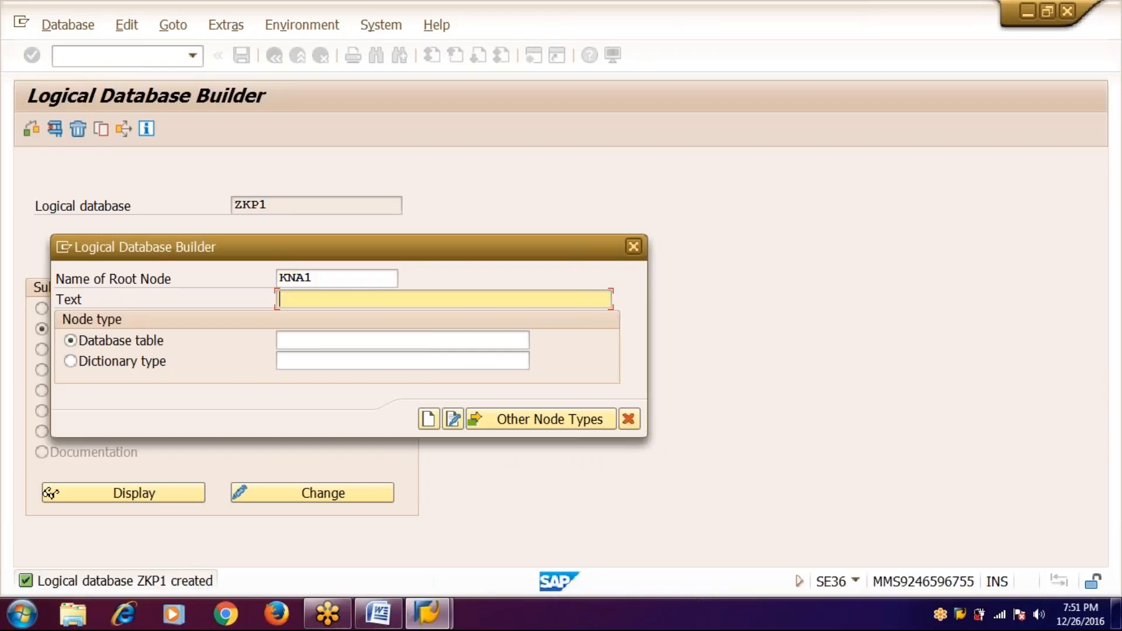
text(CUSTOMER DATSA)
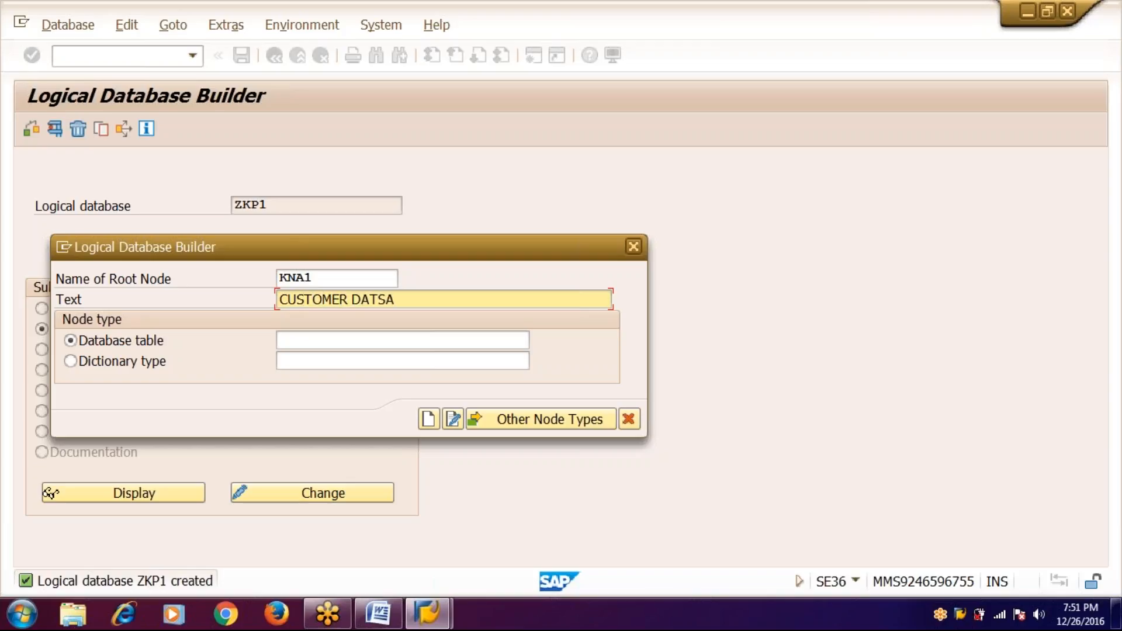
key(Tab)
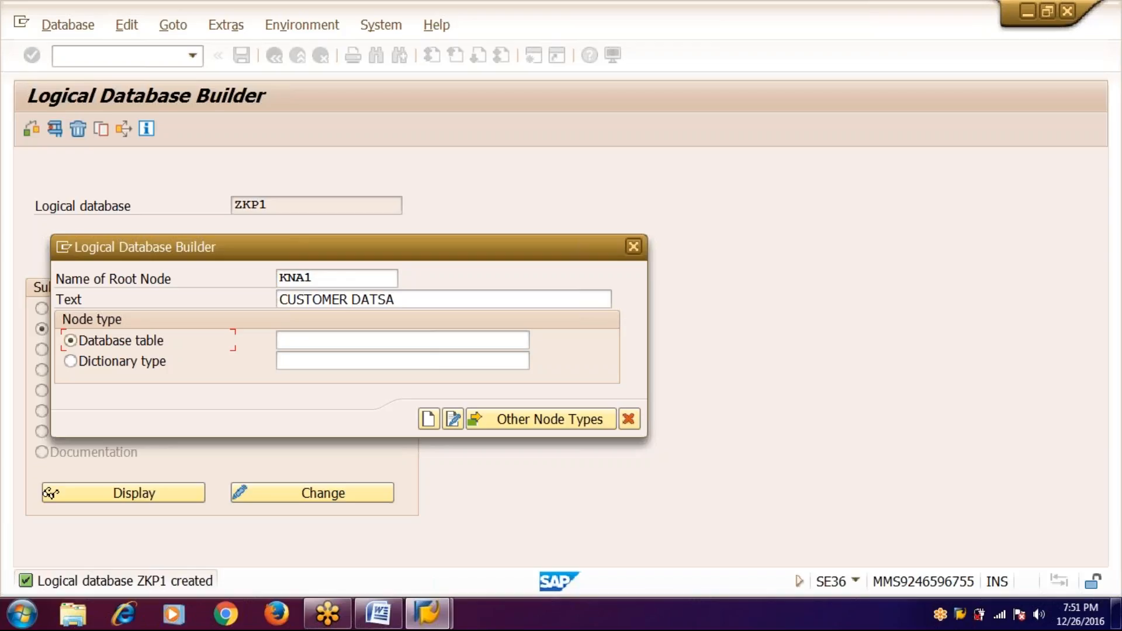
click(358, 339)
text(KN)
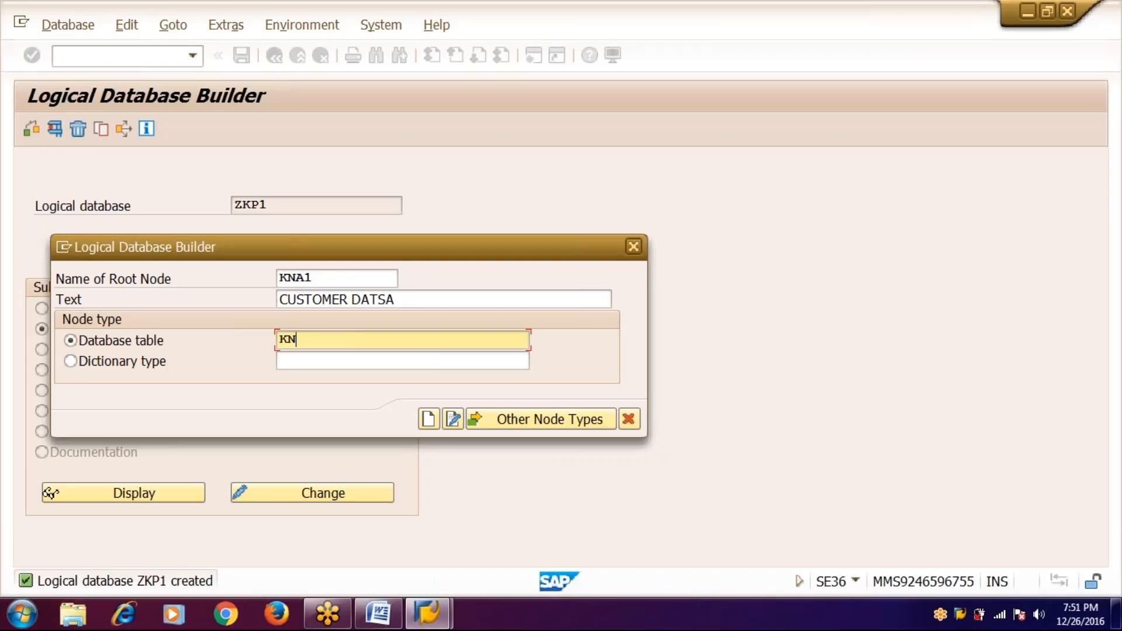
text(A1)
click(428, 419)
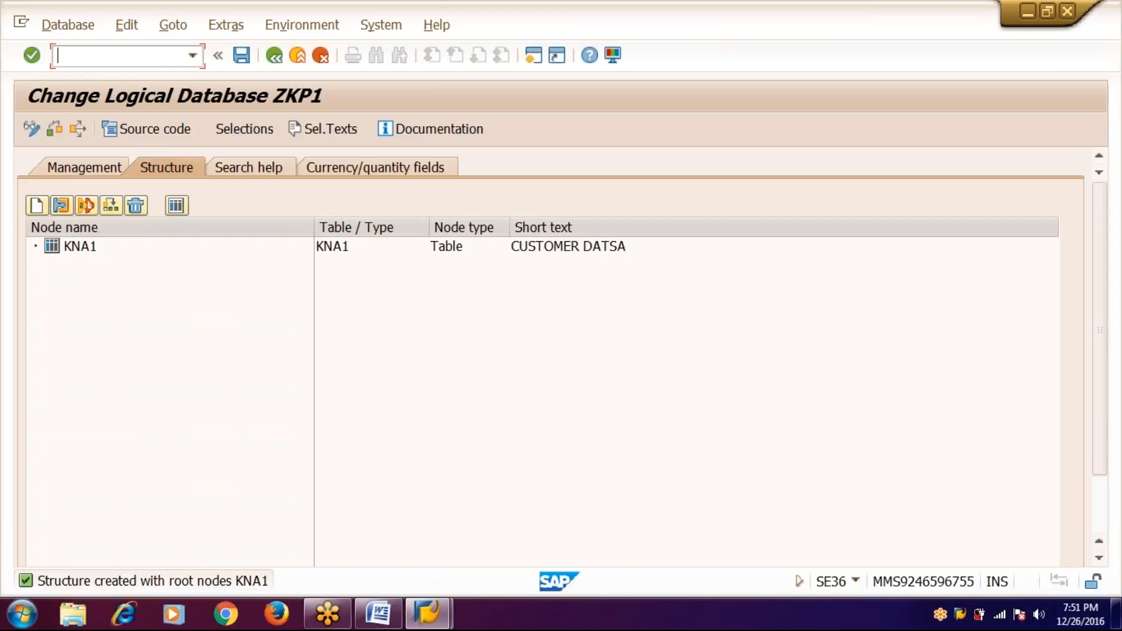
- Insert node VBAK under KNA1 with text ORDERS DATA and database table VBAK
click(52, 248)
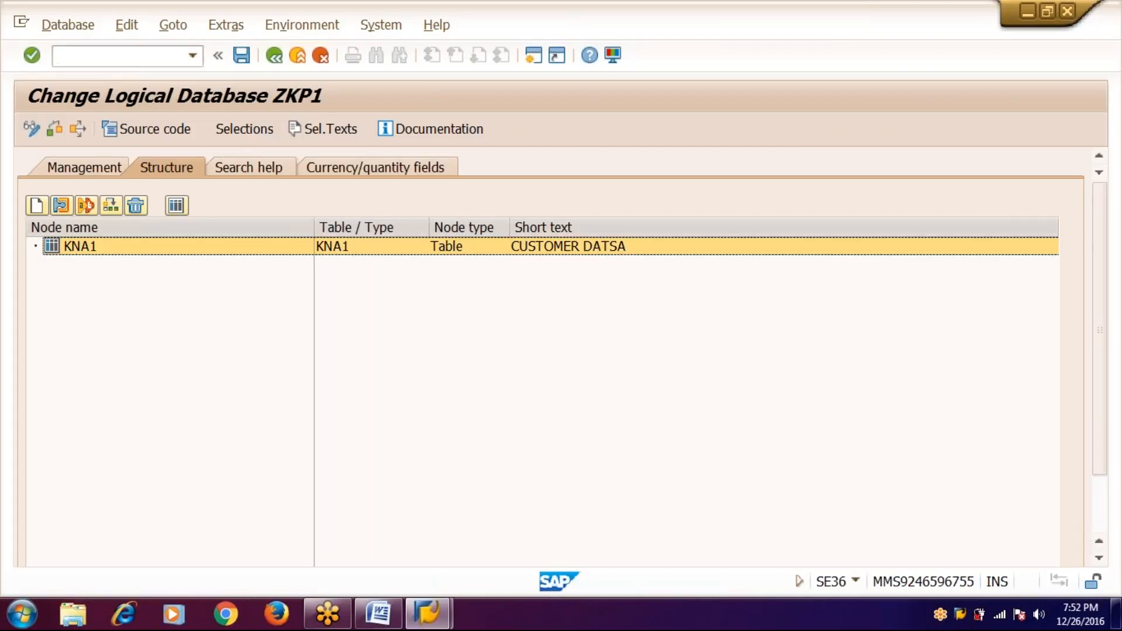
right_click(52, 245)
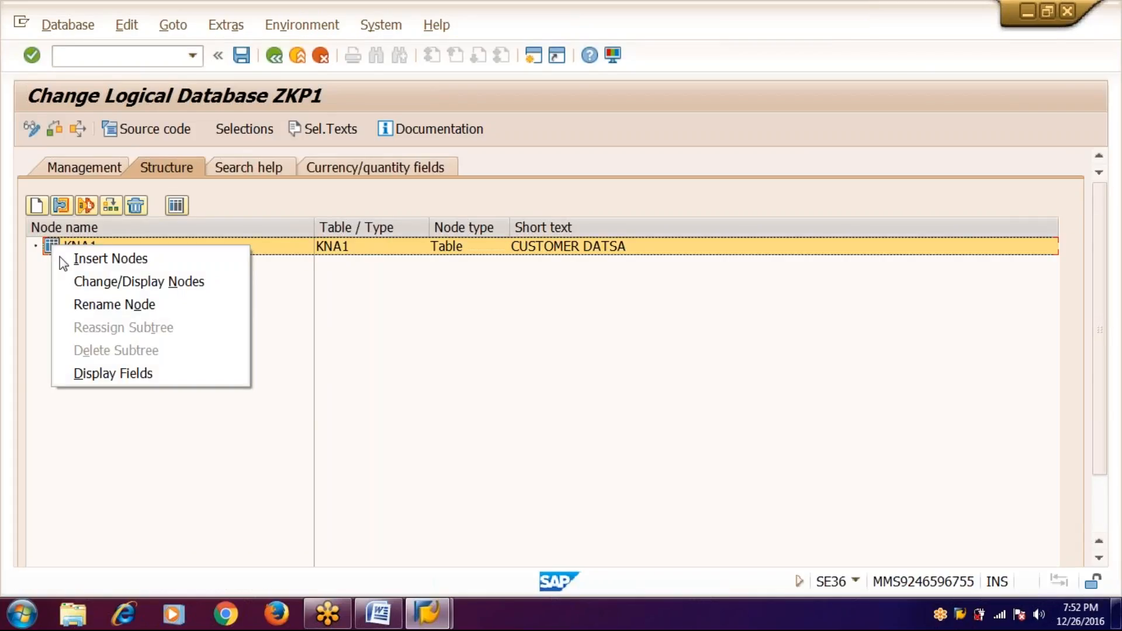
click(69, 260)
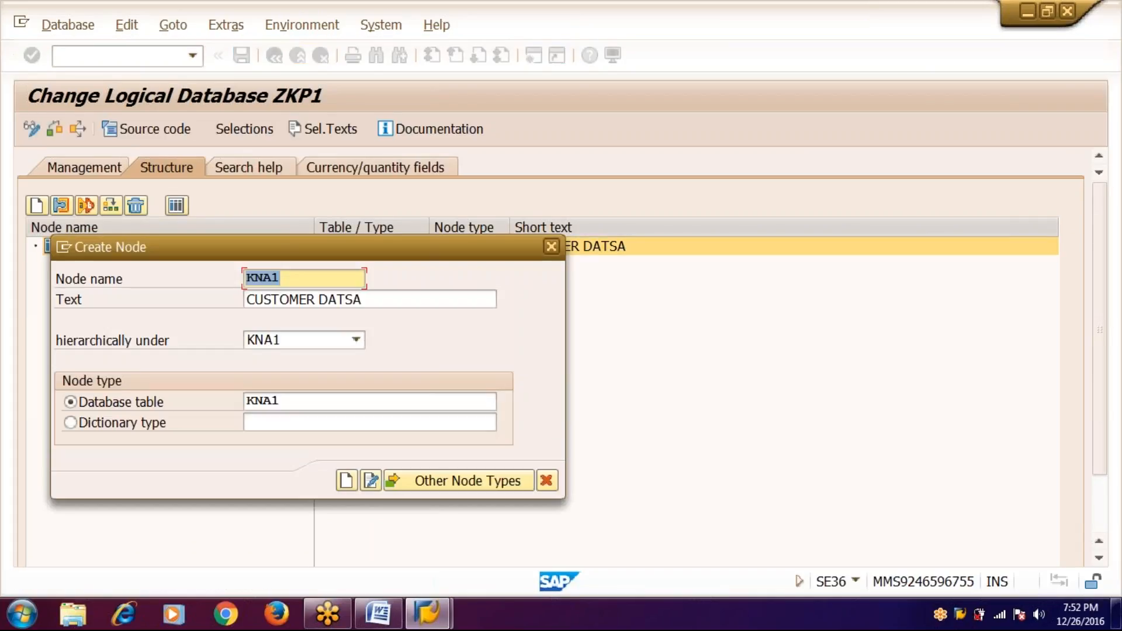
text(VBAK)
key(Tab)
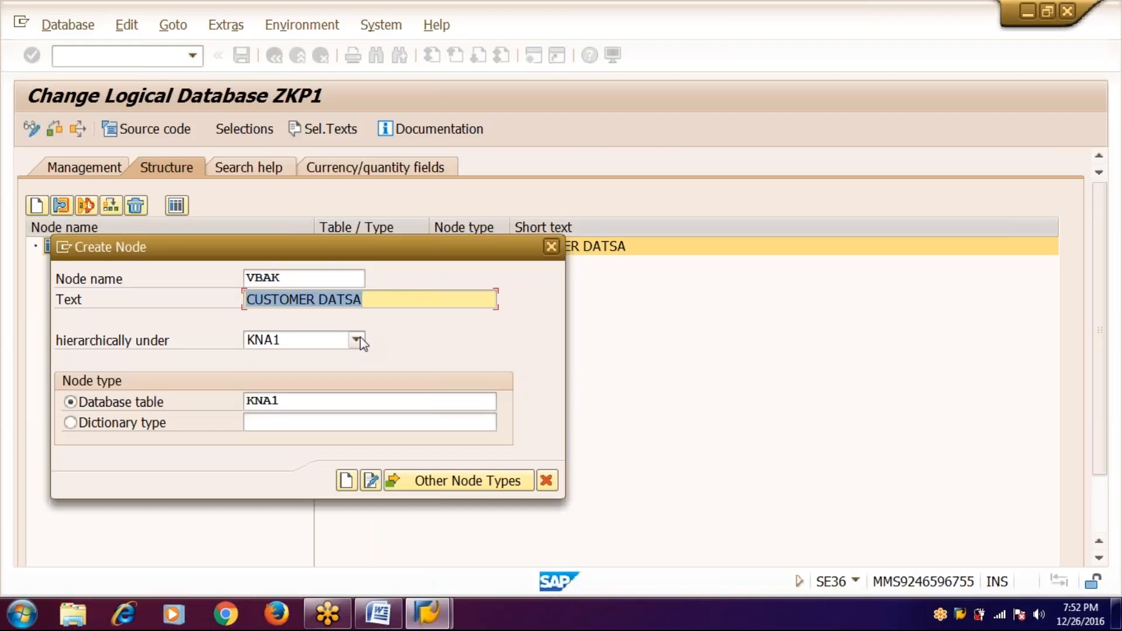
text(ORDER)
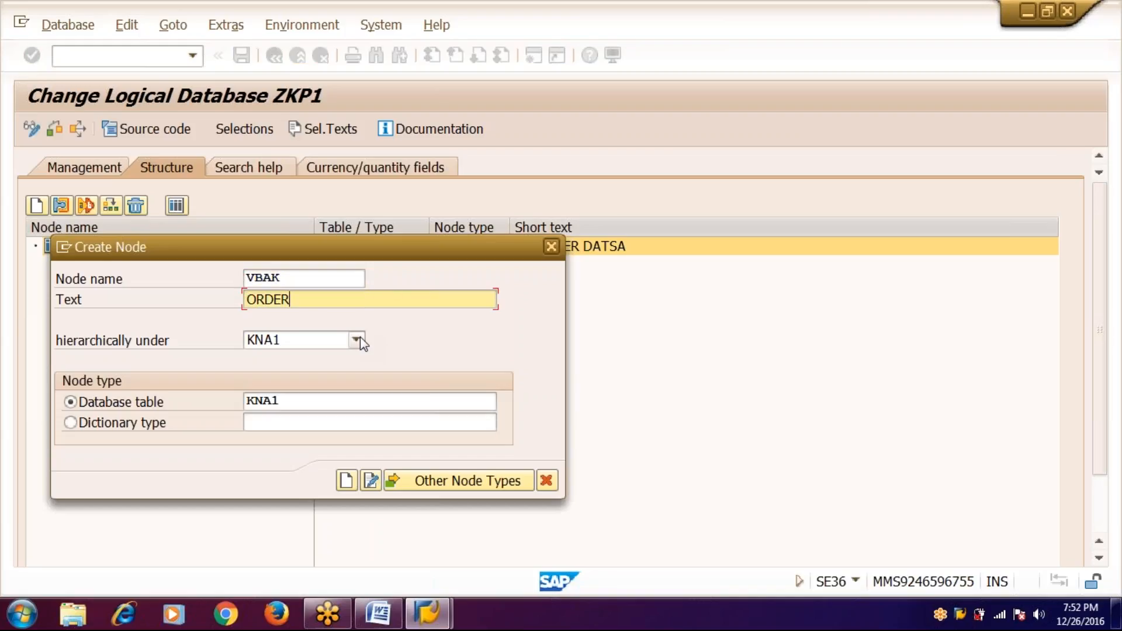
text(S DATA)
click(290, 404)
key(BackSpace)
key(BackSpace)
key(BackSpace)
key(BackSpace)
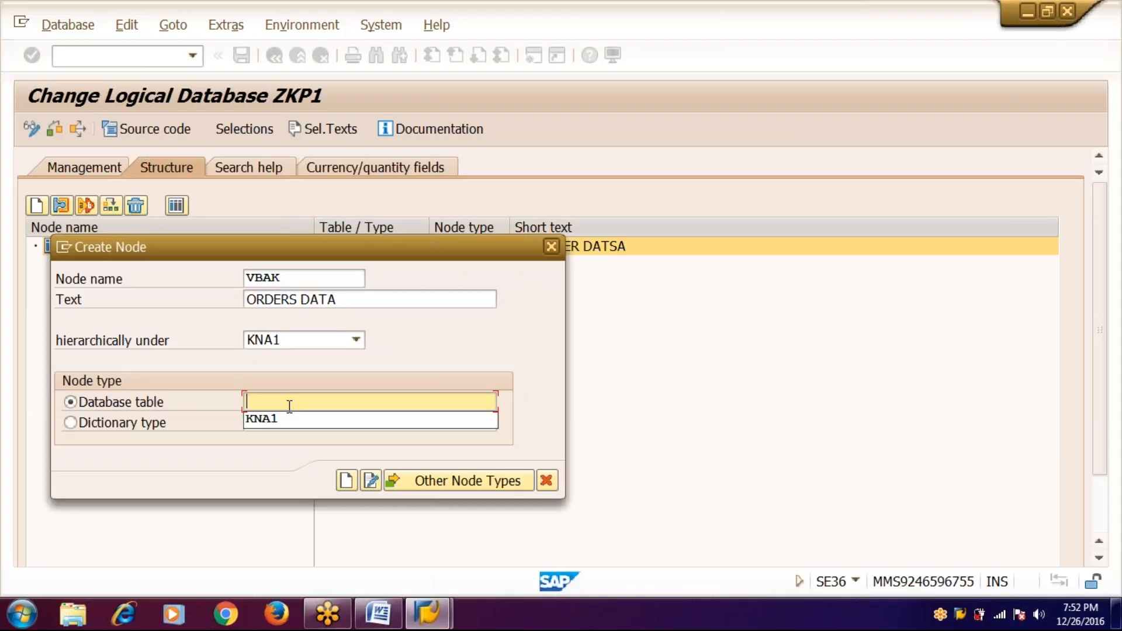
text(VBAK)
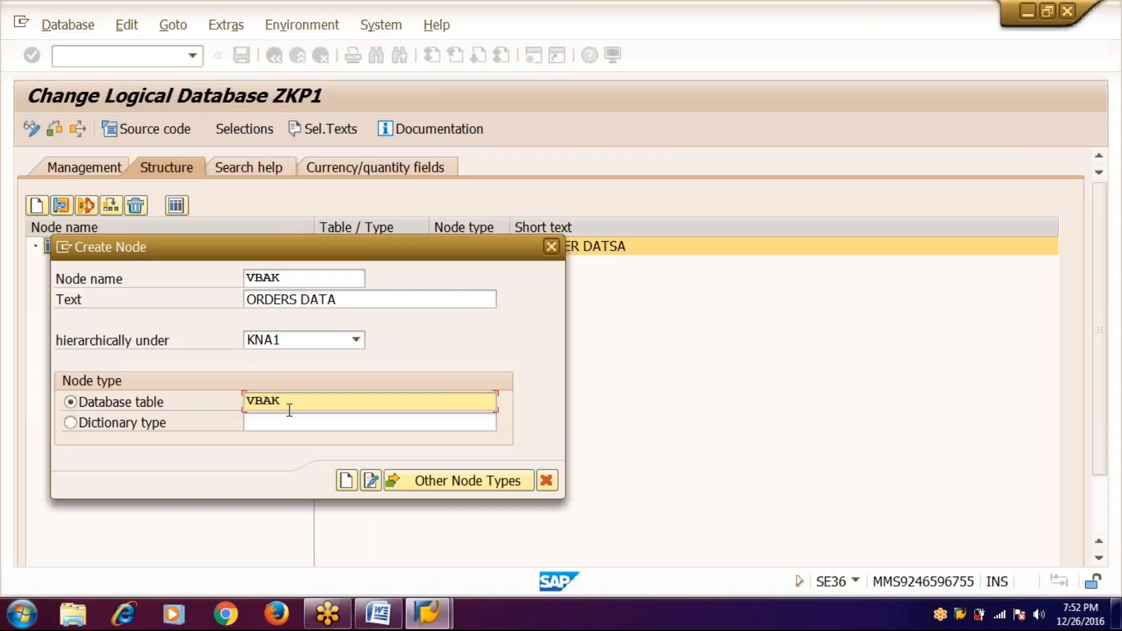
click(346, 483)
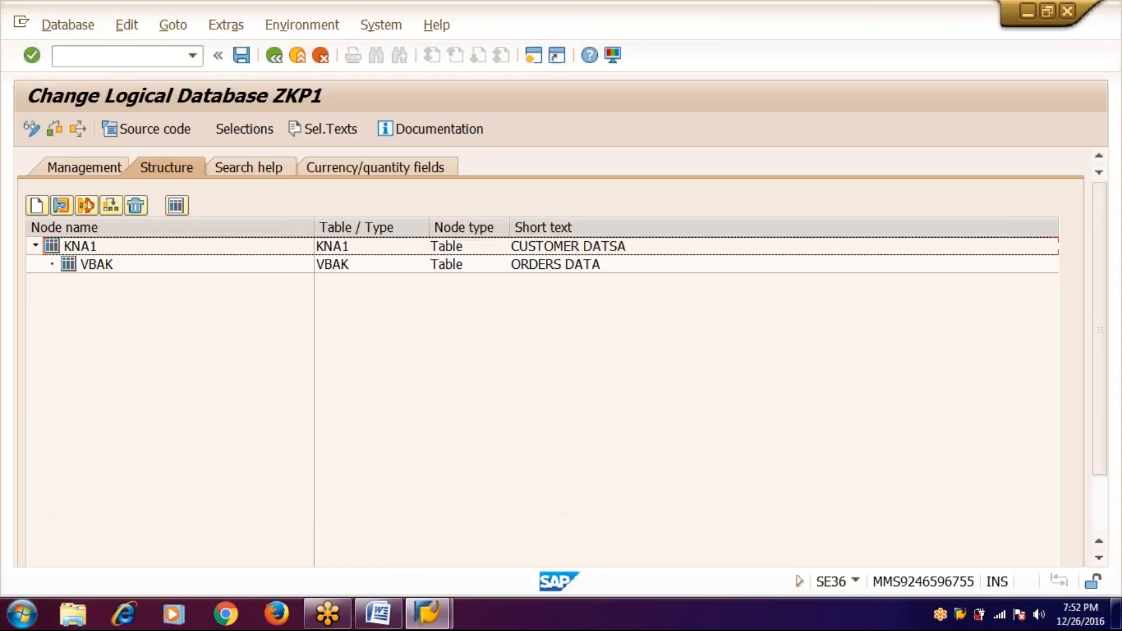
- Insert node VBAP under VBAK with text ORDERS ITEMS DATA and database table VBAP
click(67, 271)
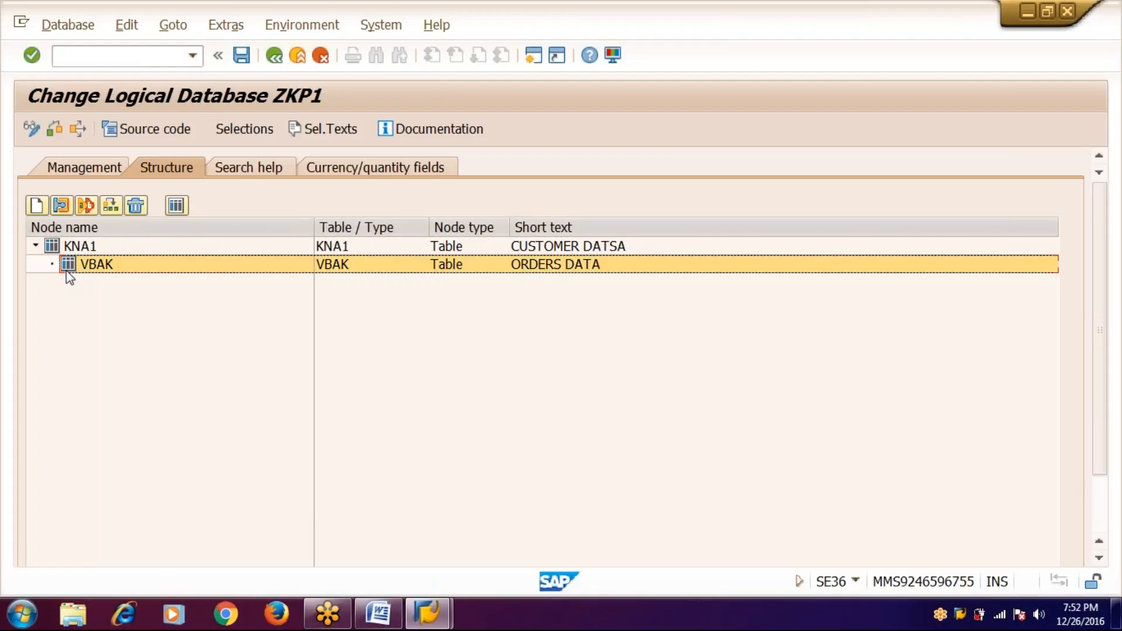
right_click(69, 277)
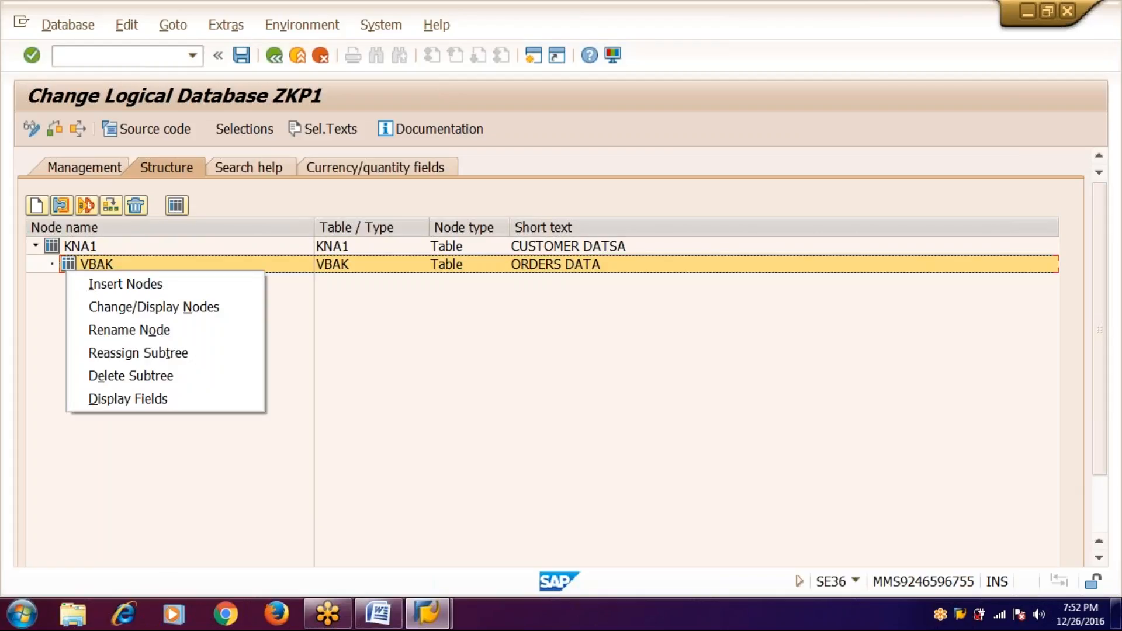
click(83, 279)
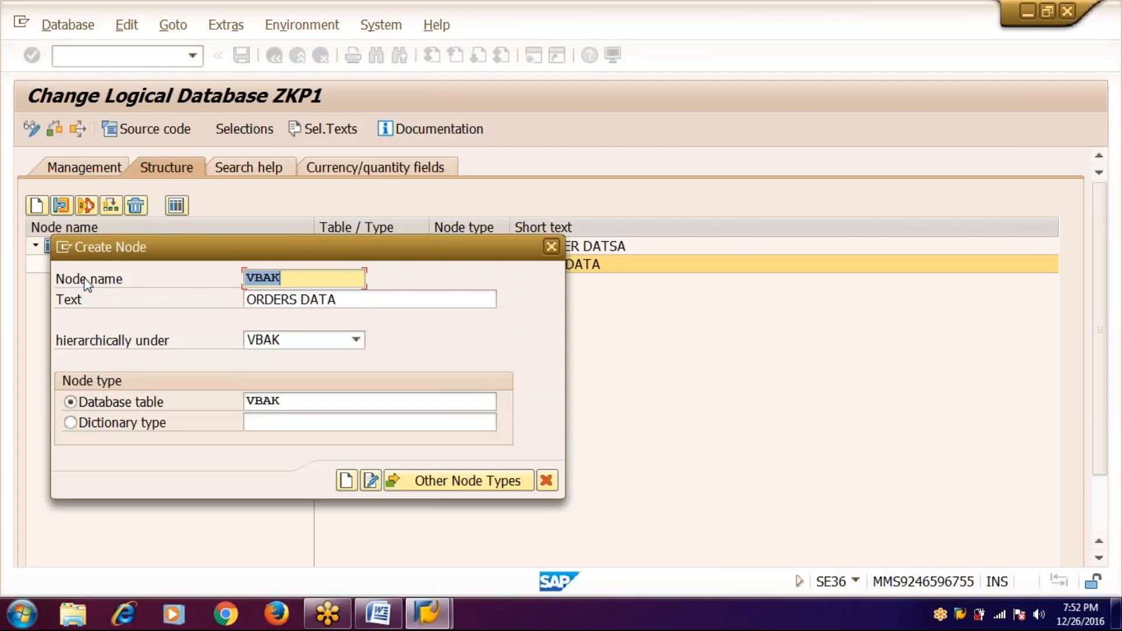
text(VBAP)
key(Tab)
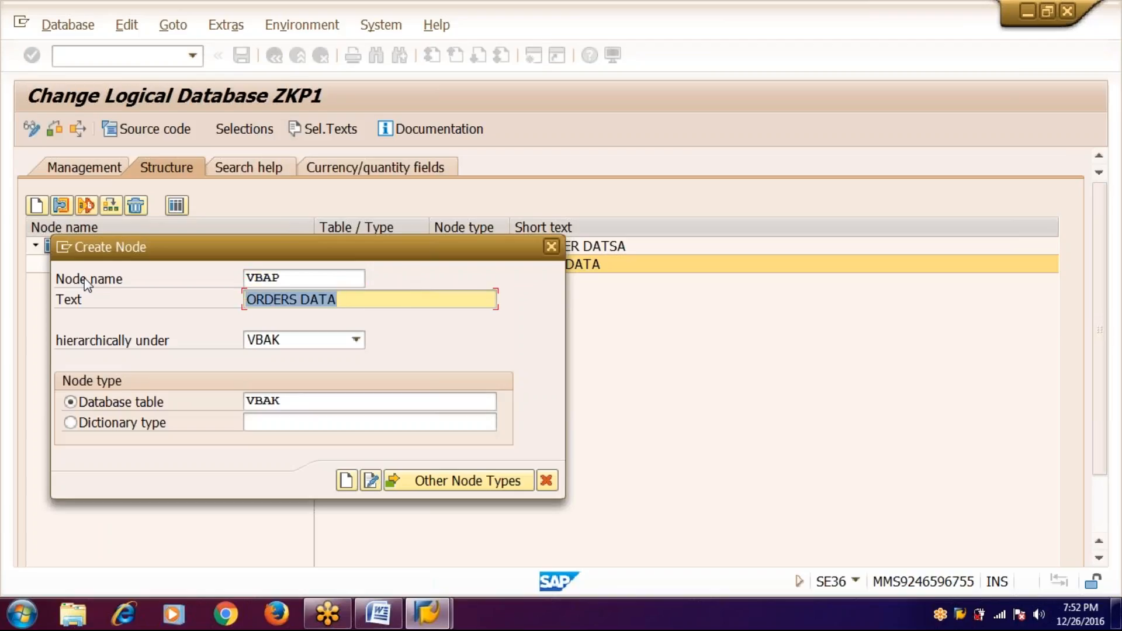
key(Tab)
key(Tab)
key(shift+Tab)
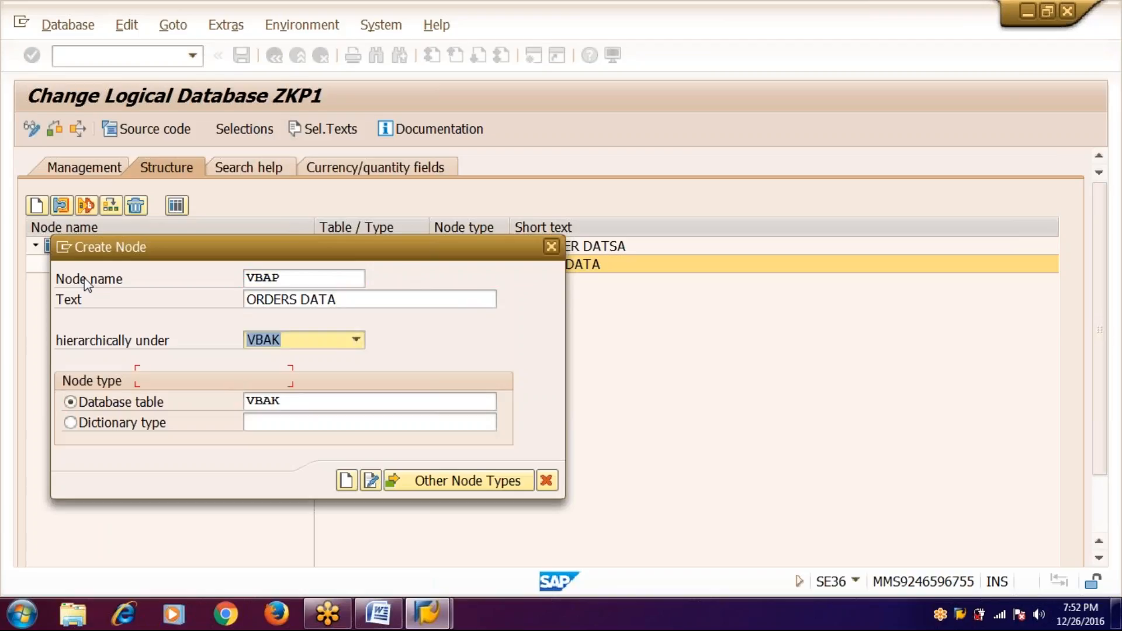
key(shift+Tab)
text(ORDERS)
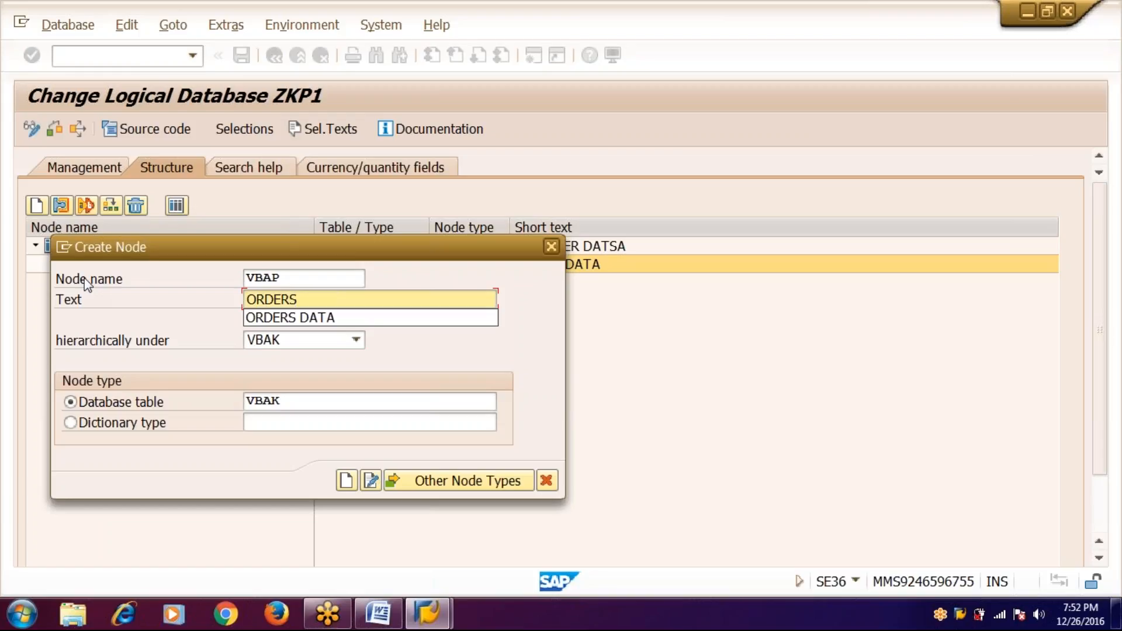
text( ITE)
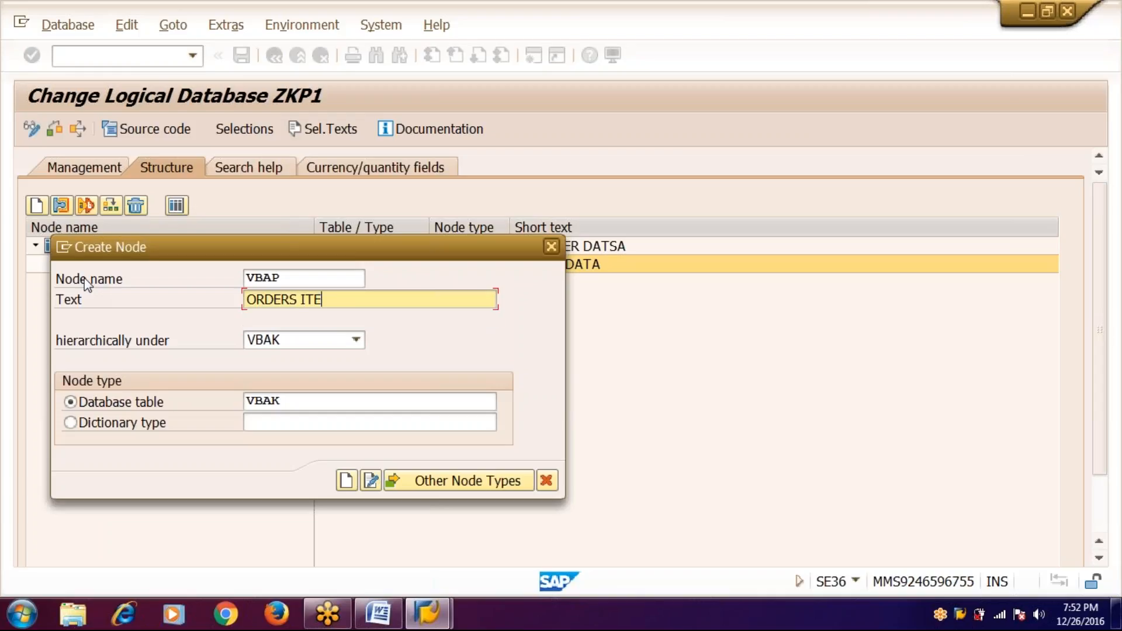
text(MS DATA)
click(306, 403)
key(BackSpace)
text(P)
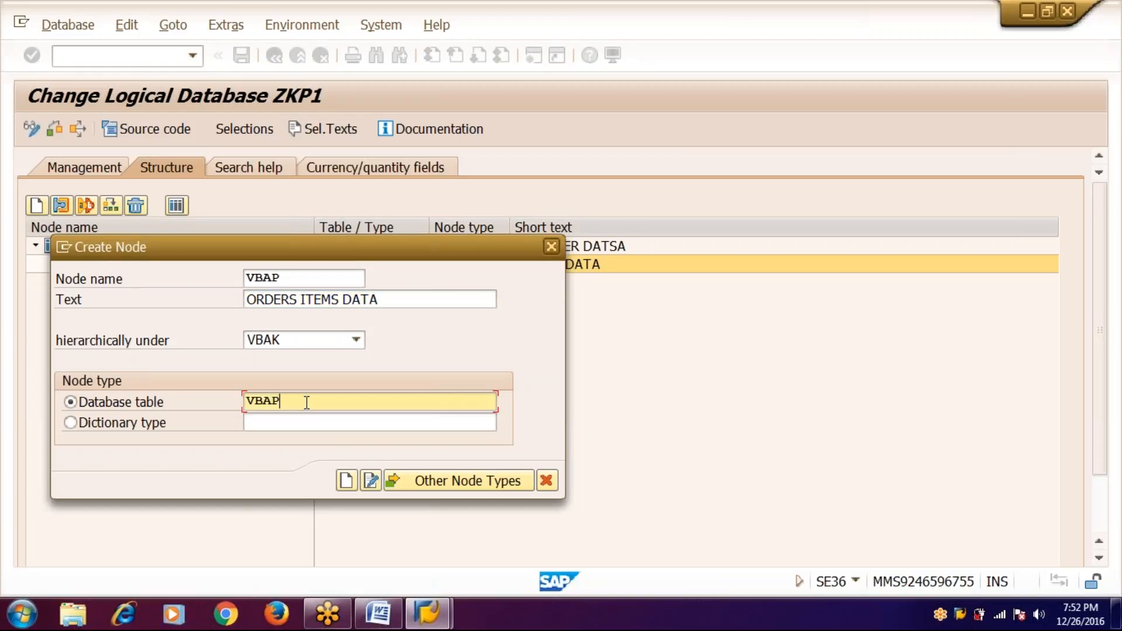
click(347, 482)
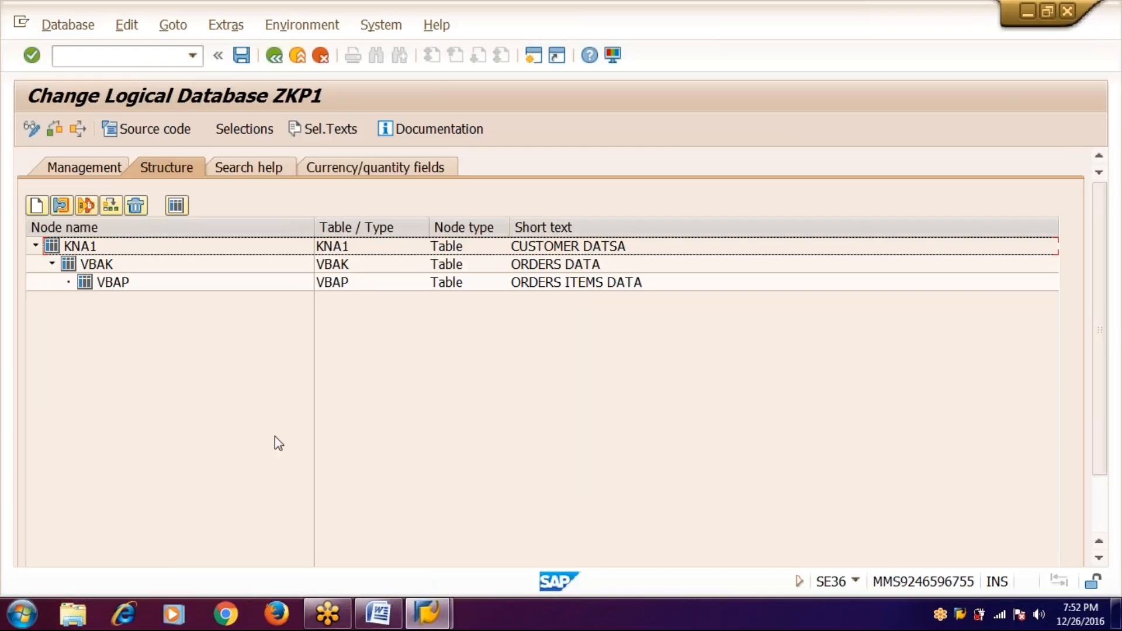
- Request ZKP1's selections, which prompts saving the changed structure; consult the Word notes meanwhile
click(247, 130)
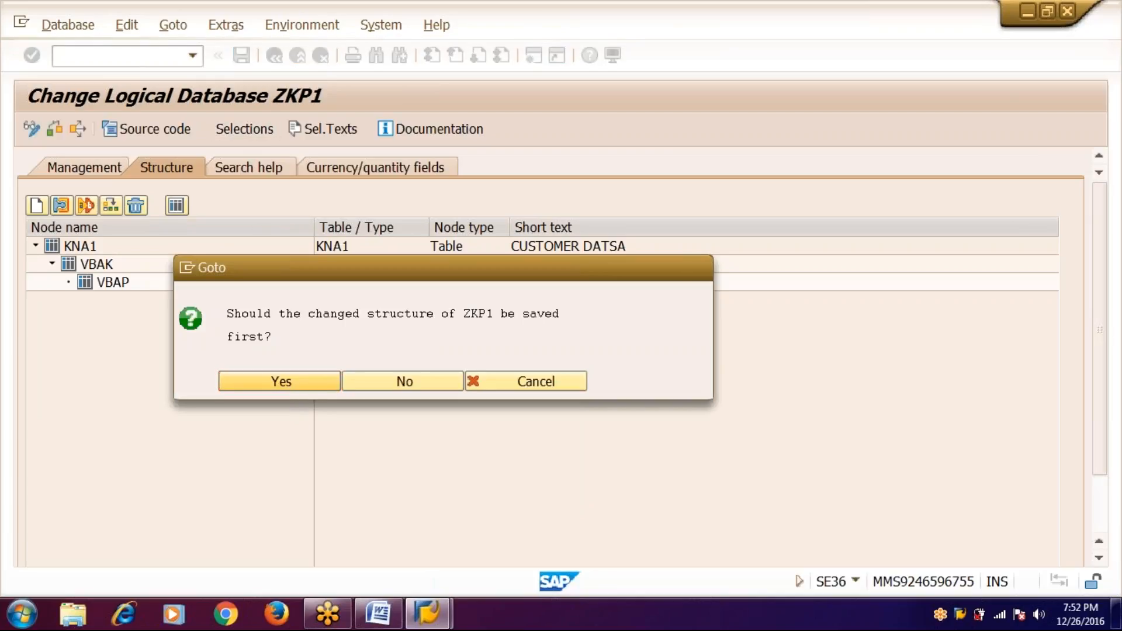
click(383, 618)
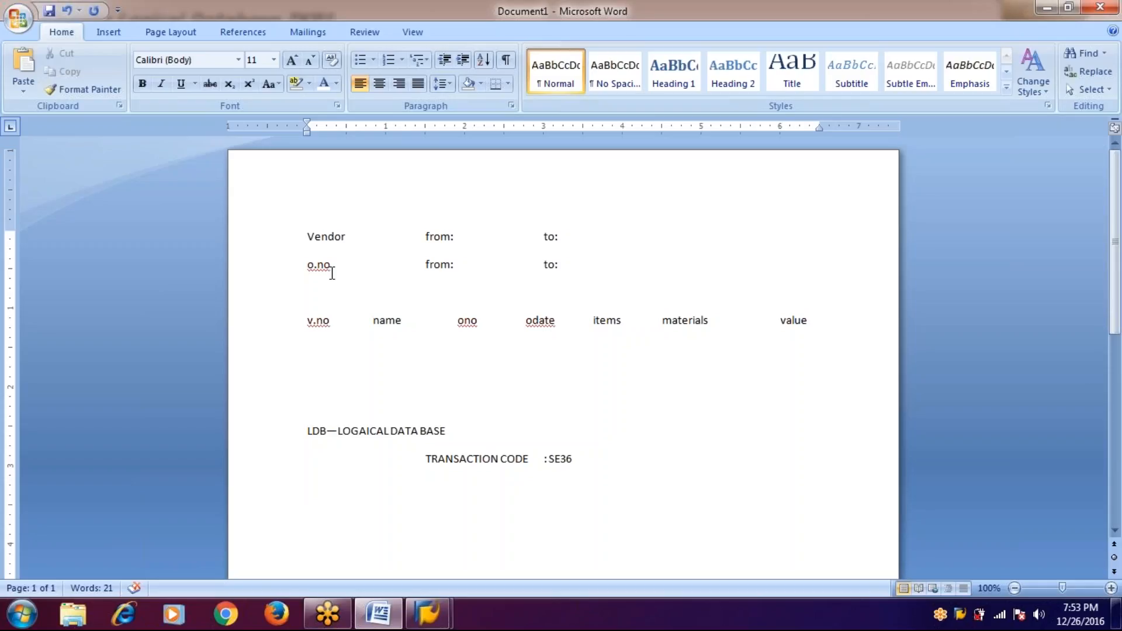
key(alt+Tab)
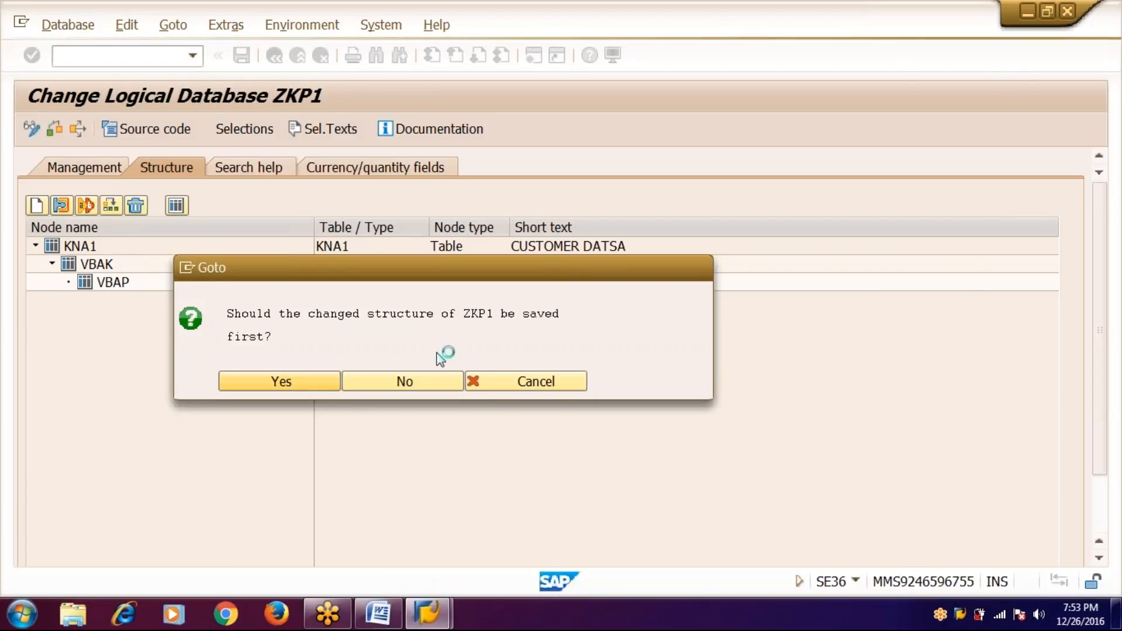
click(787, 18)
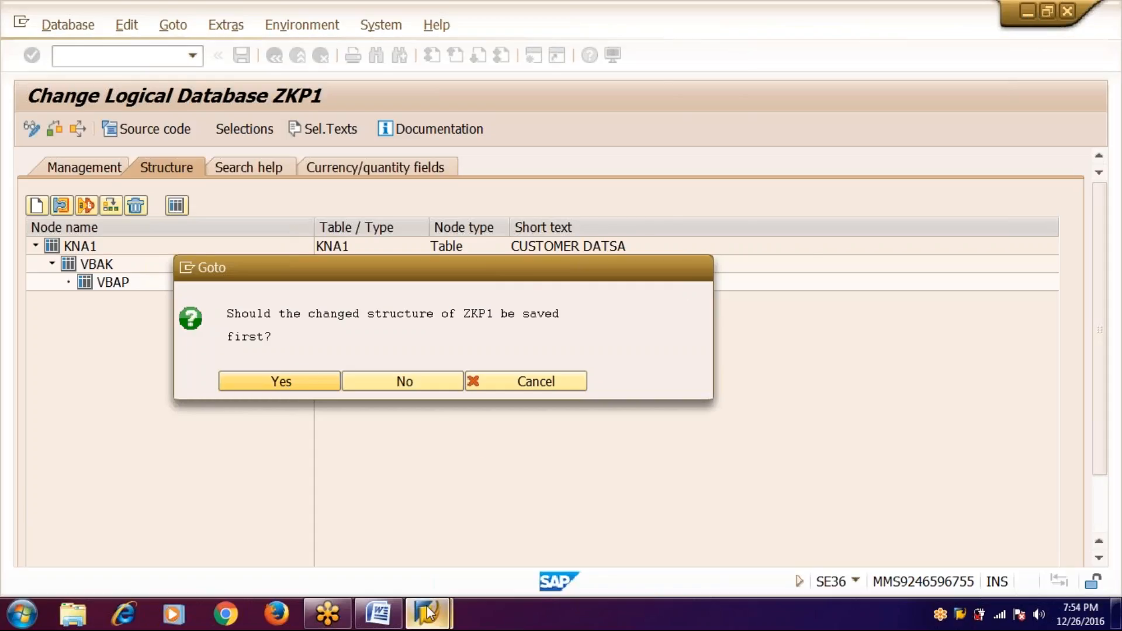
- Start a new logon to the MMSABAP system from SAP Logon and enter the user name
mouse_move(427, 614)
click(366, 555)
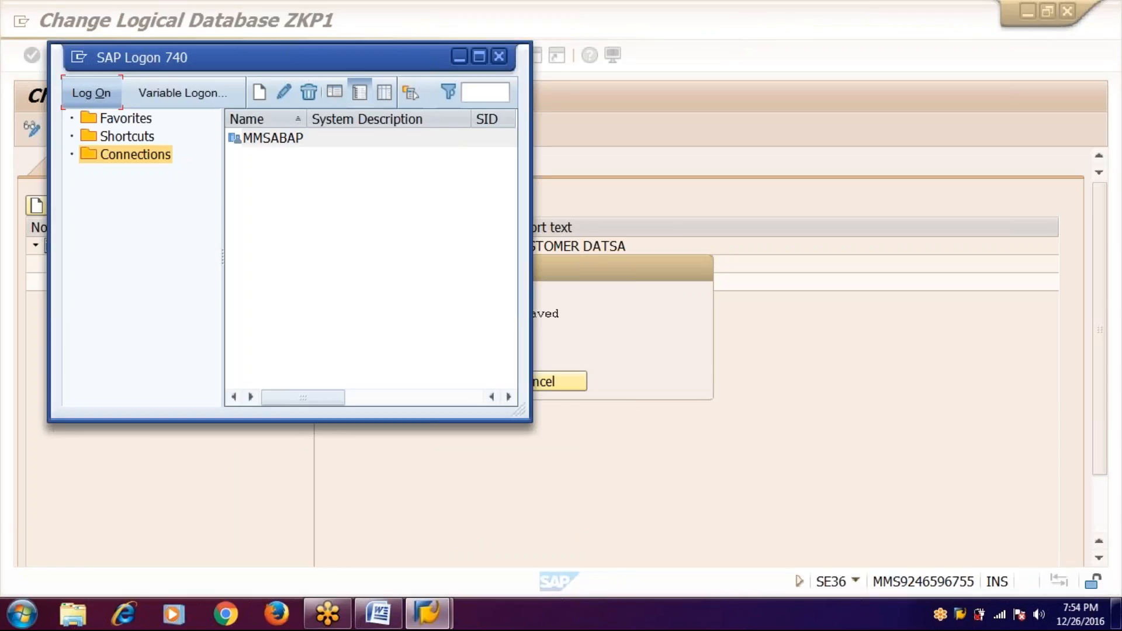
key(Return)
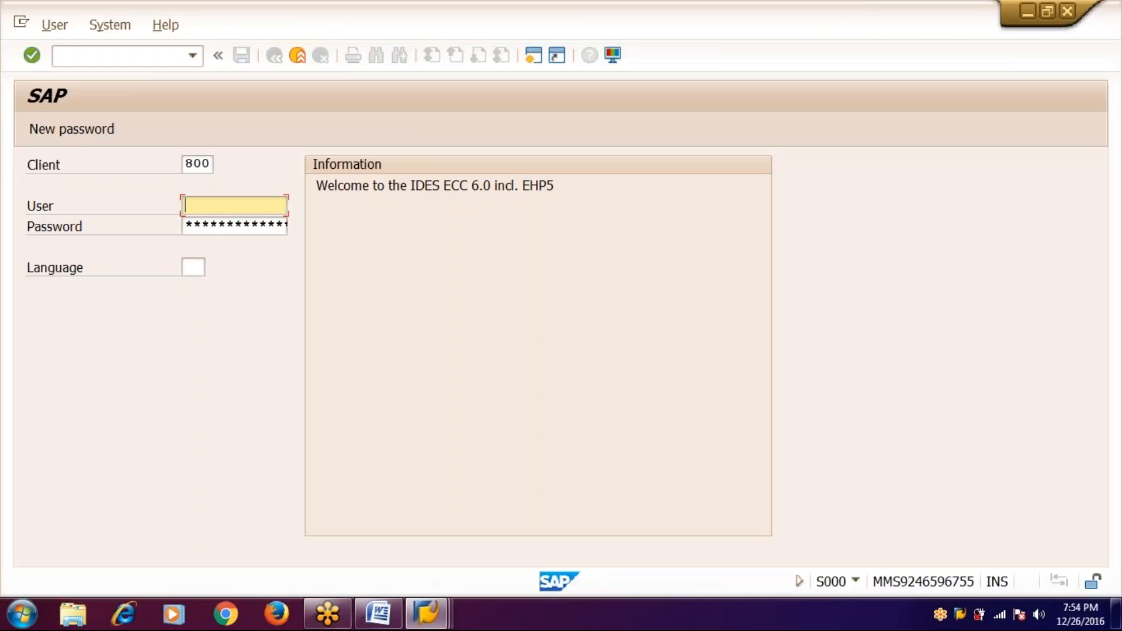
text(A)
key(BackSpace)
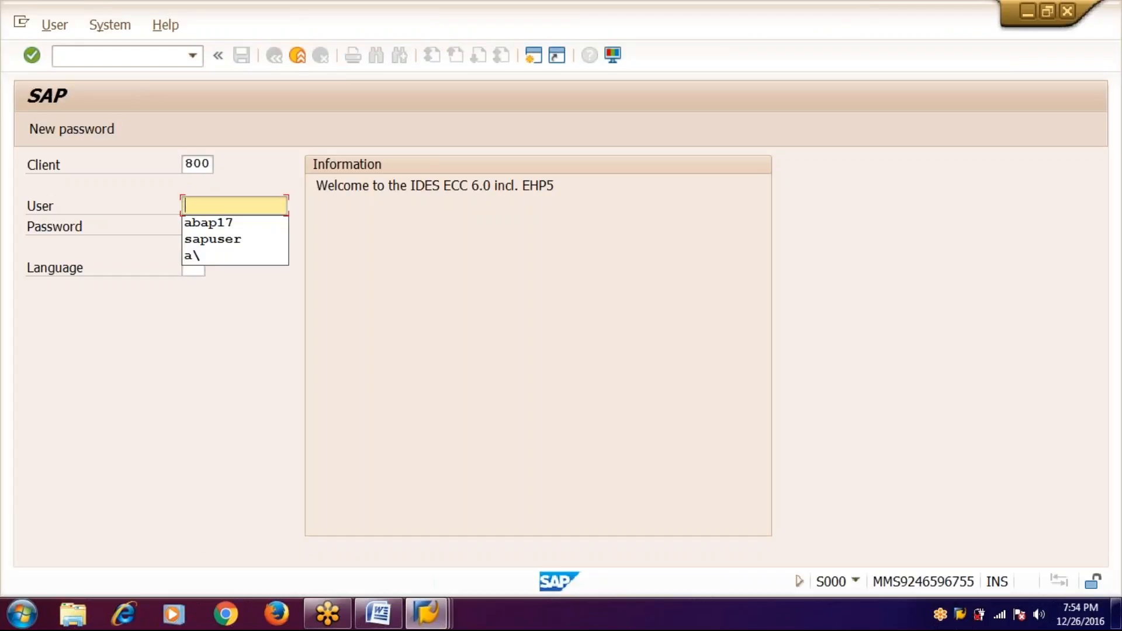
text(an)
key(BackSpace)
text(b)
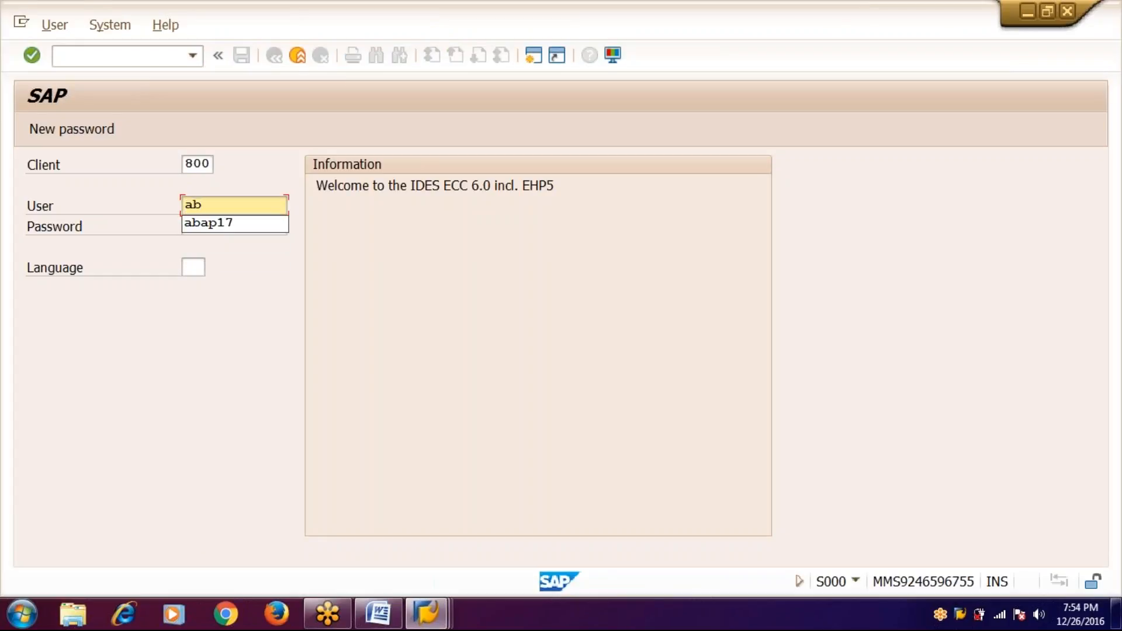
key(Down)
key(Tab)
- Enter the password, confirm the multiple-logon choice, and open the Logical Database Builder (SE36)
text(***)
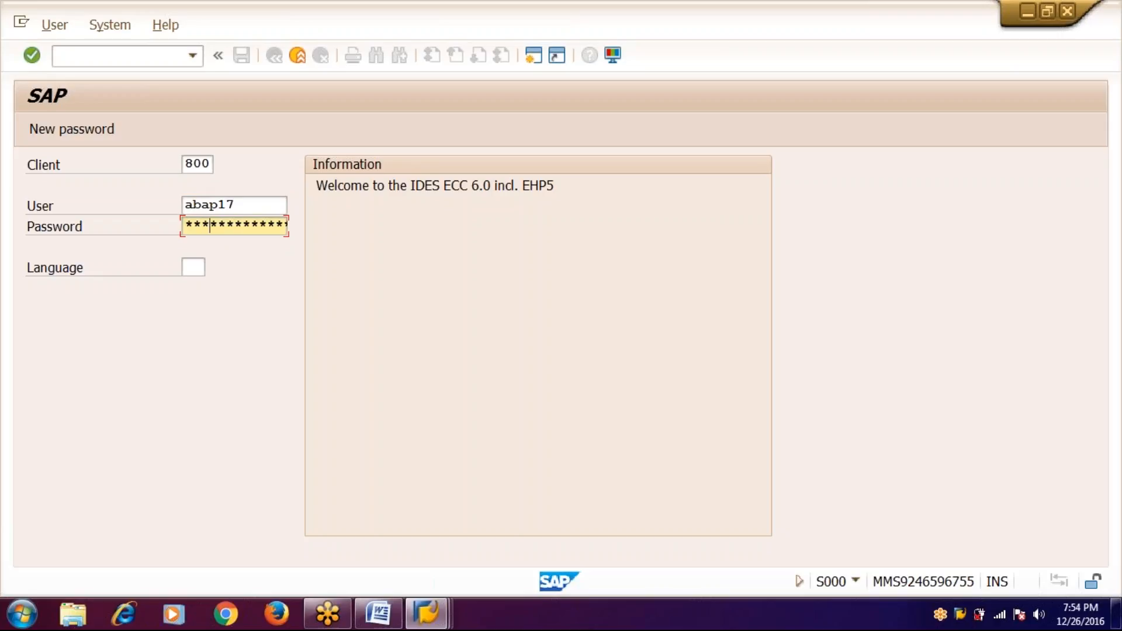
text(****)
key(Return)
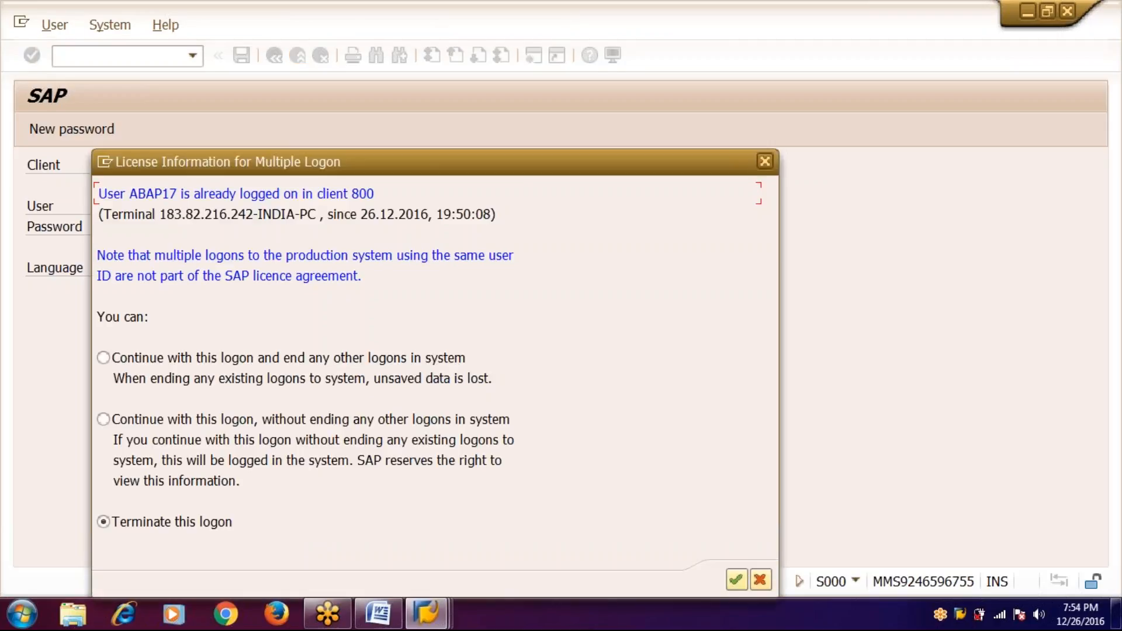
key(Return)
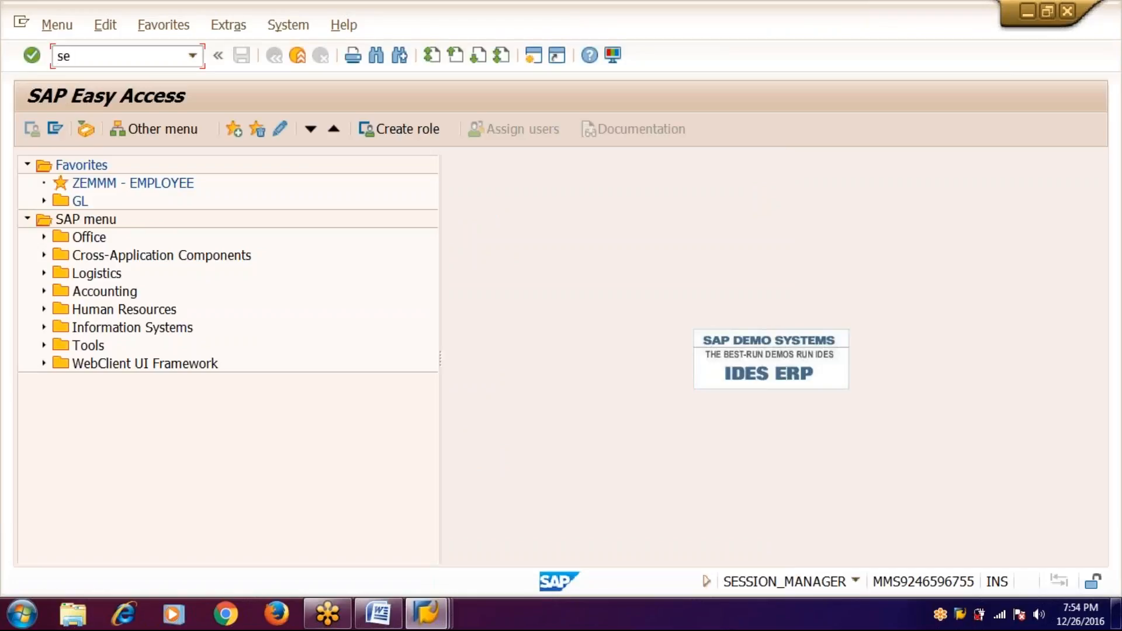
text(se36)
key(Return)
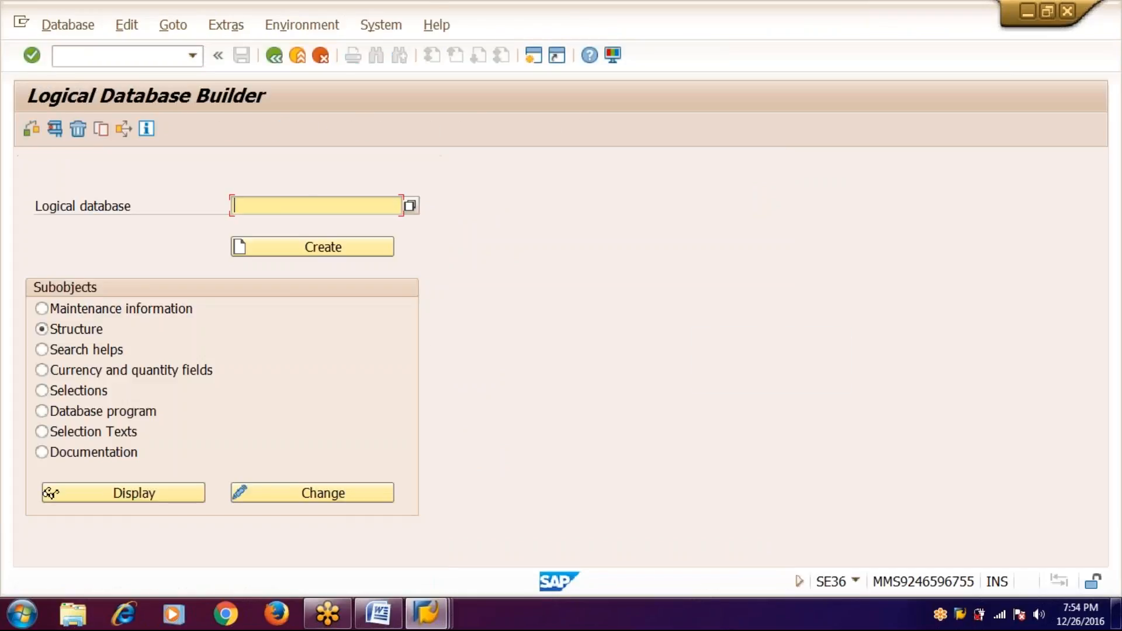
- Open logical database ZKP1 for change, try its Selections twice, then log this session off
text(zkp1)
click(293, 492)
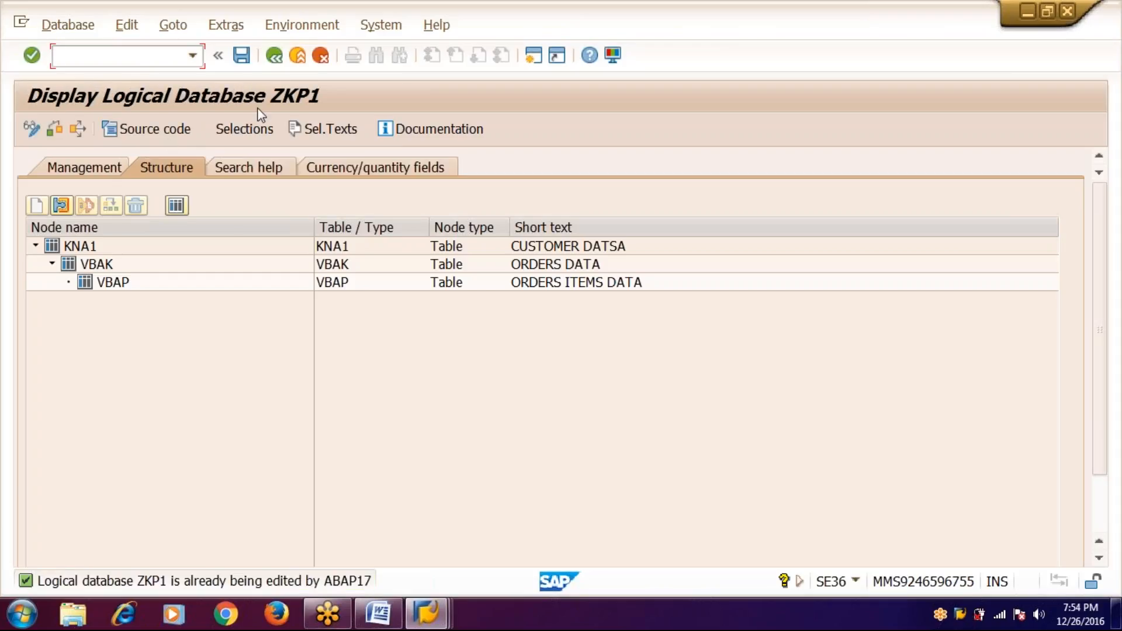
click(246, 133)
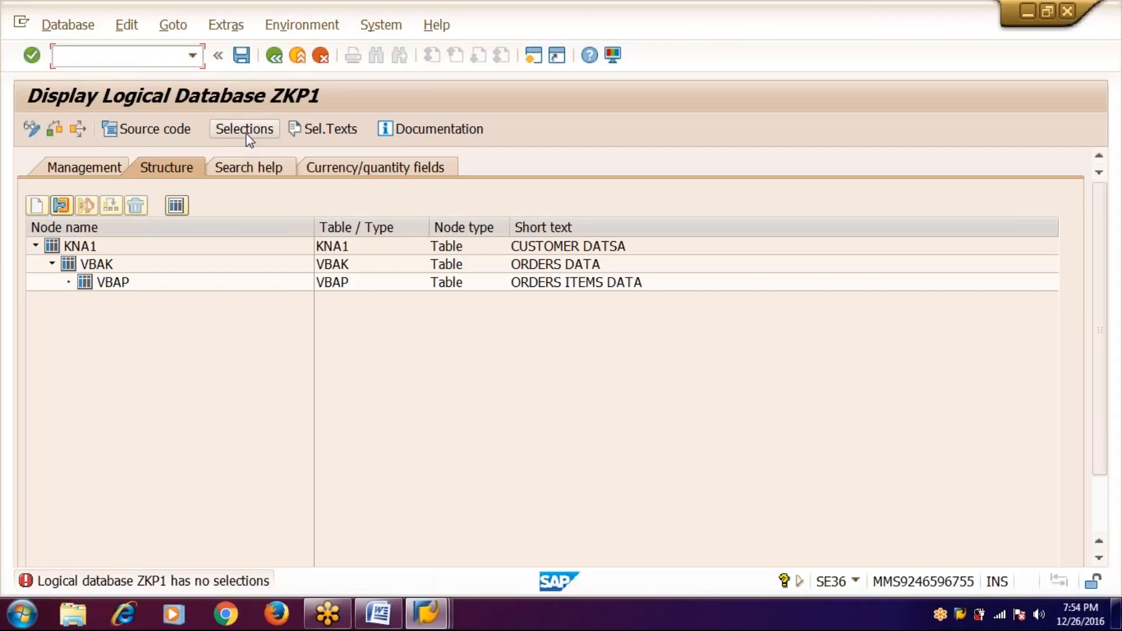
click(248, 138)
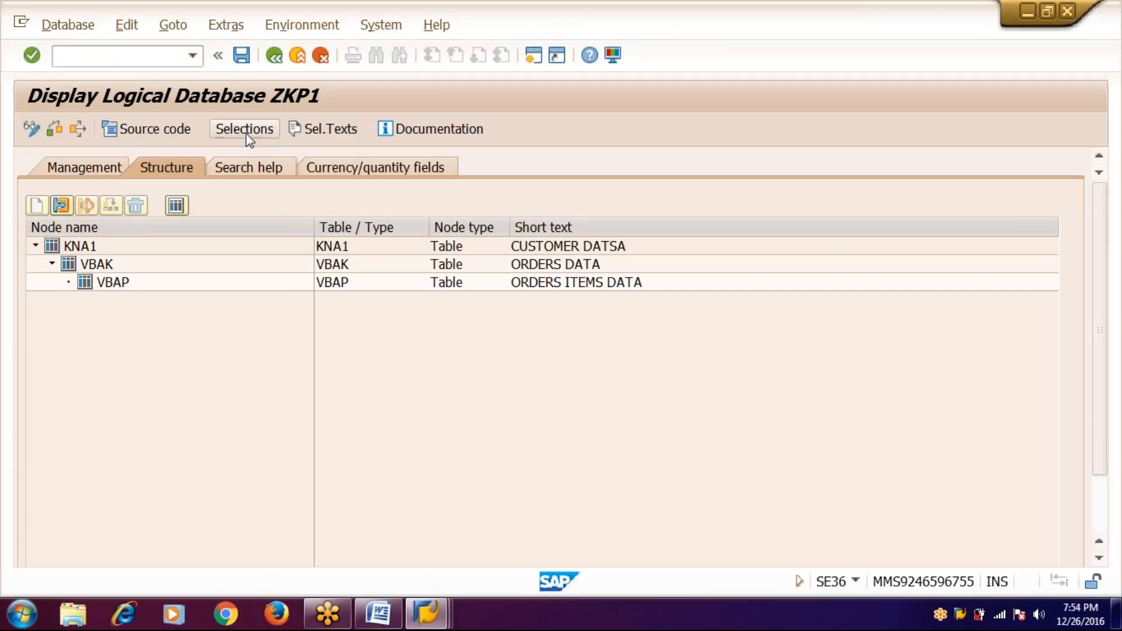
click(1067, 14)
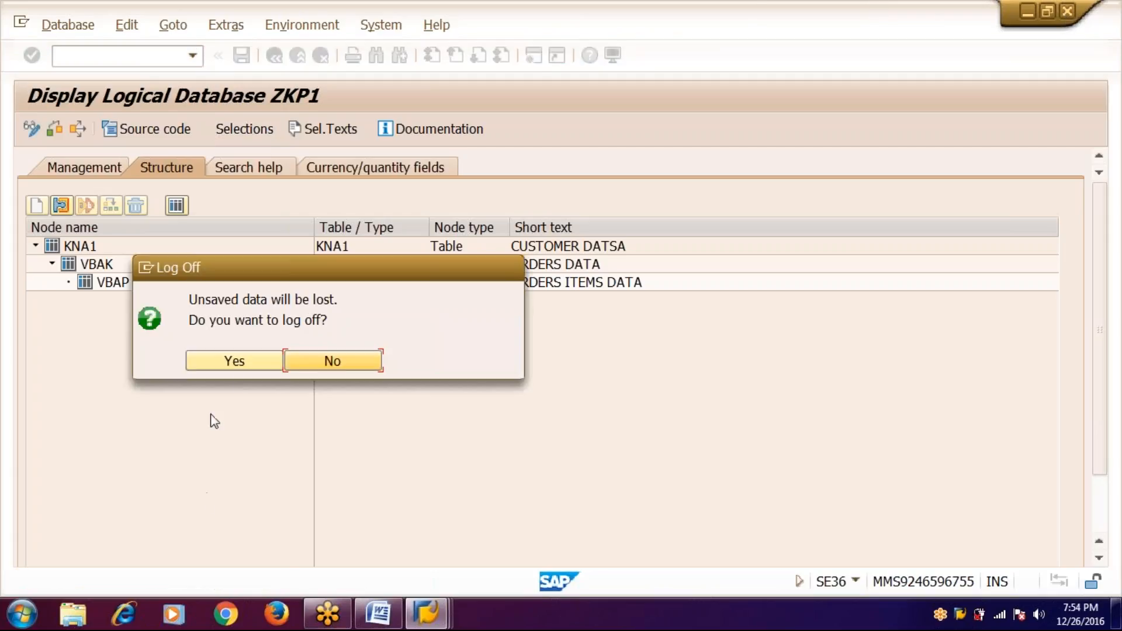
click(247, 362)
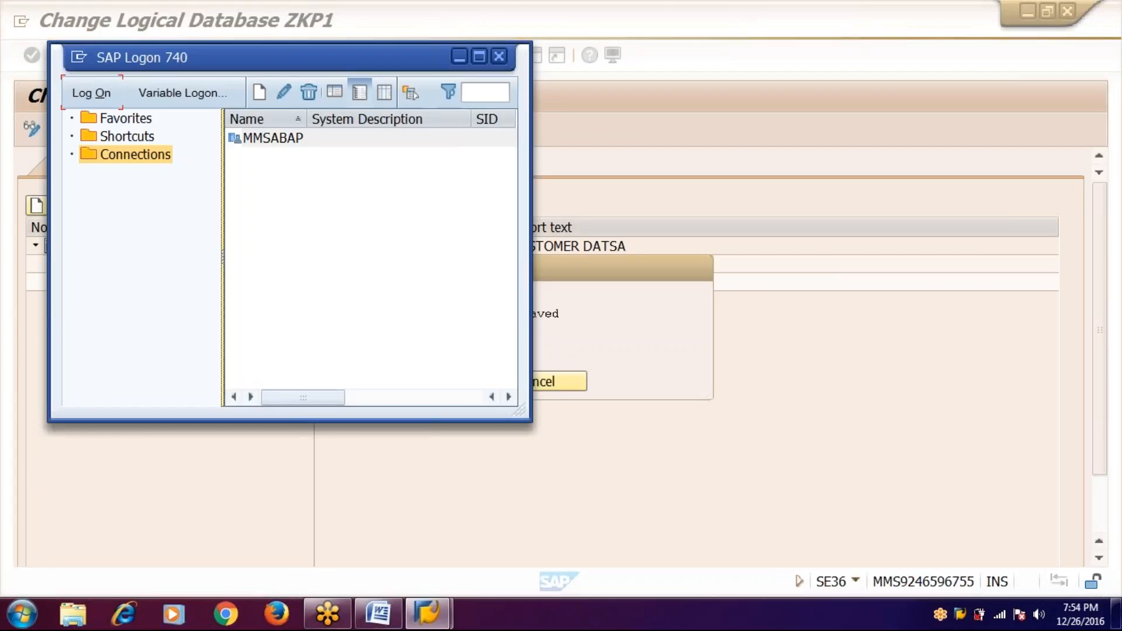
- Close SAP Logon to return to the original ZKP1 session
click(500, 57)
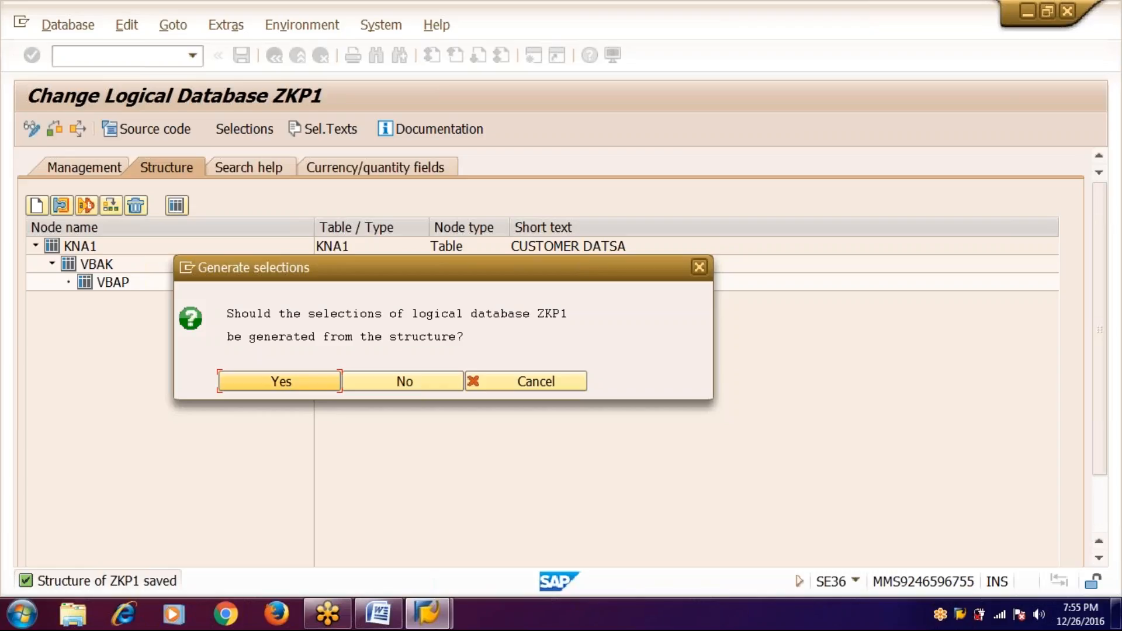
- Generate selections from the structure, including the VBAP items node in free selections
click(246, 385)
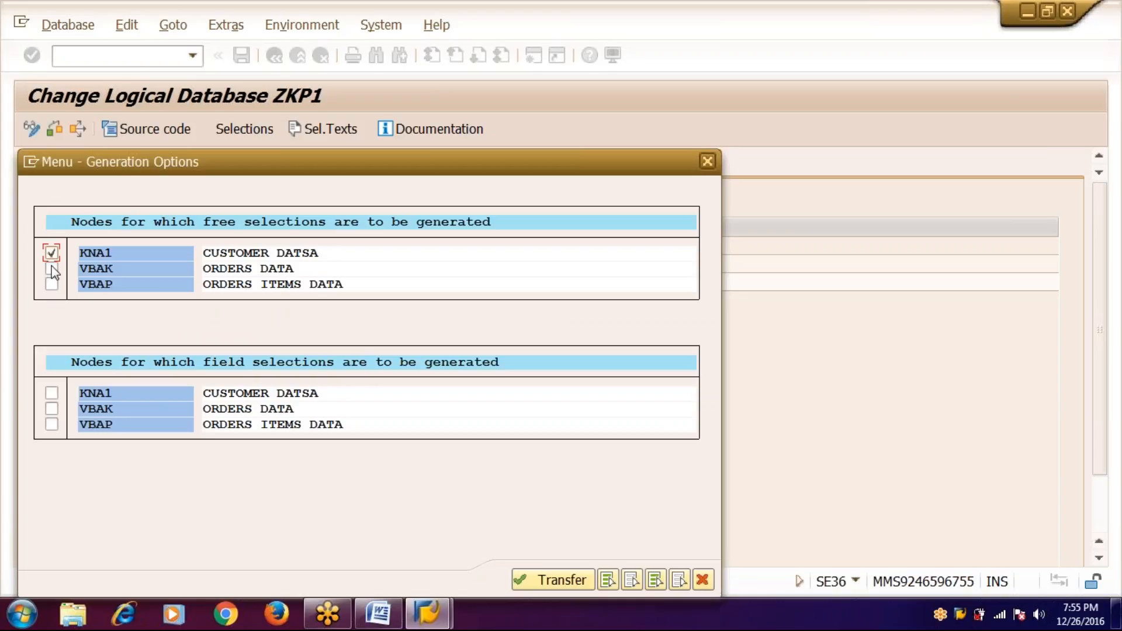
click(51, 284)
click(555, 581)
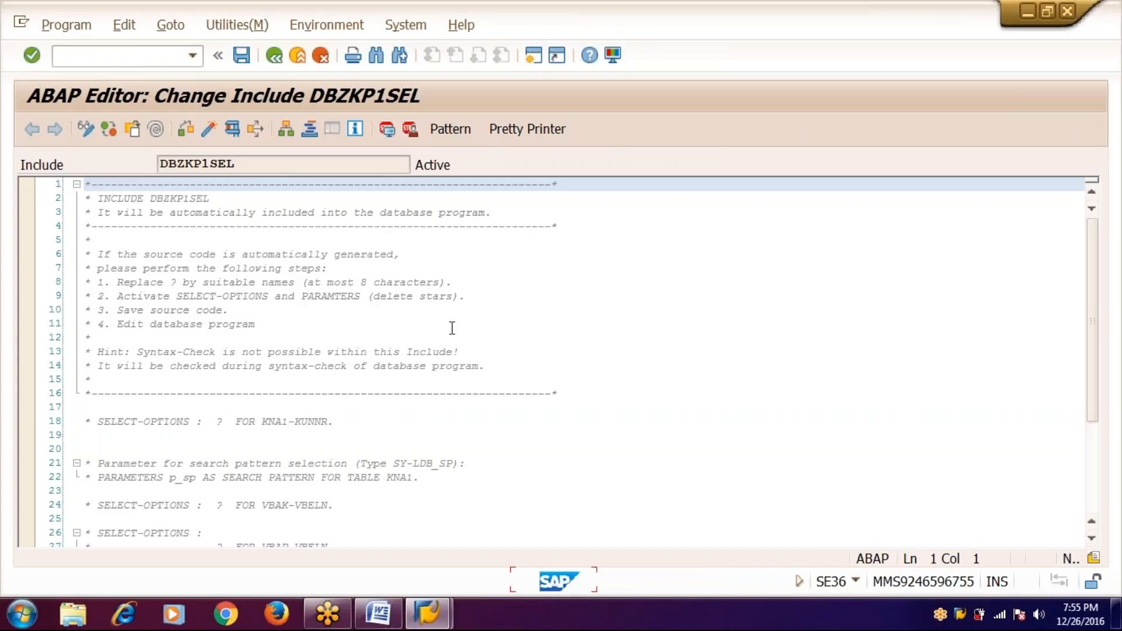
- Uncomment the KNA1-KUNNR select-option on line 18 and name it custoemr
click(91, 420)
key(ctrl+shift+period)
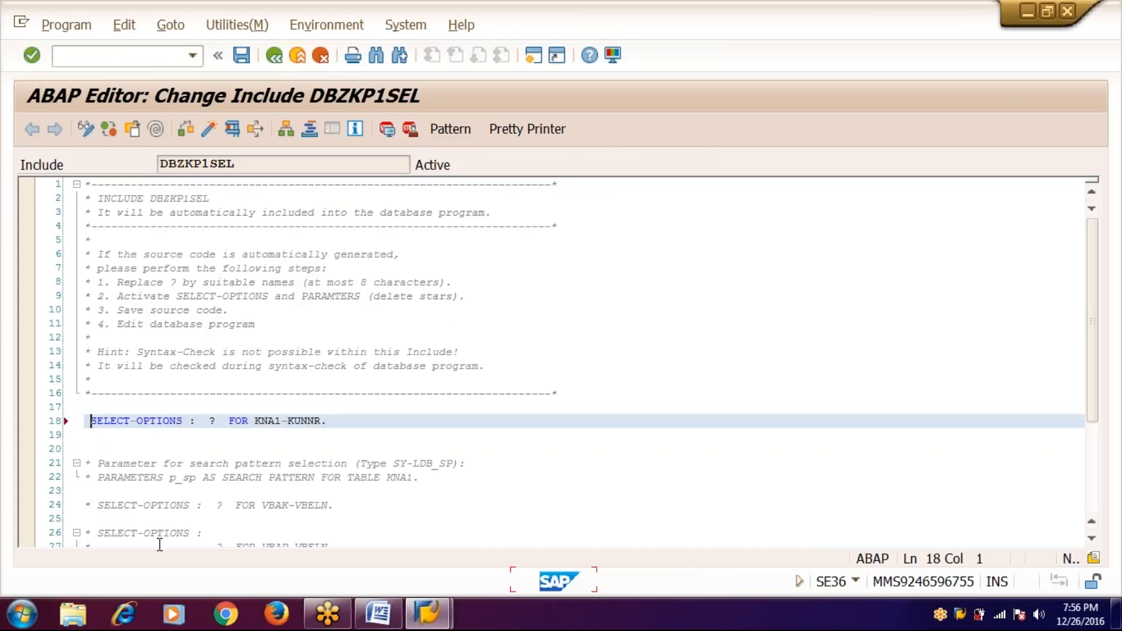
key(Right)
key(Right)
key(Right)
key(Right)
key(Right)
key(Right)
key(Right)
key(Right)
key(Right)
key(Right)
key(Right)
key(Right)
key(Right)
key(Right)
key(Right)
key(Right)
key(Right)
key(BackSpace)
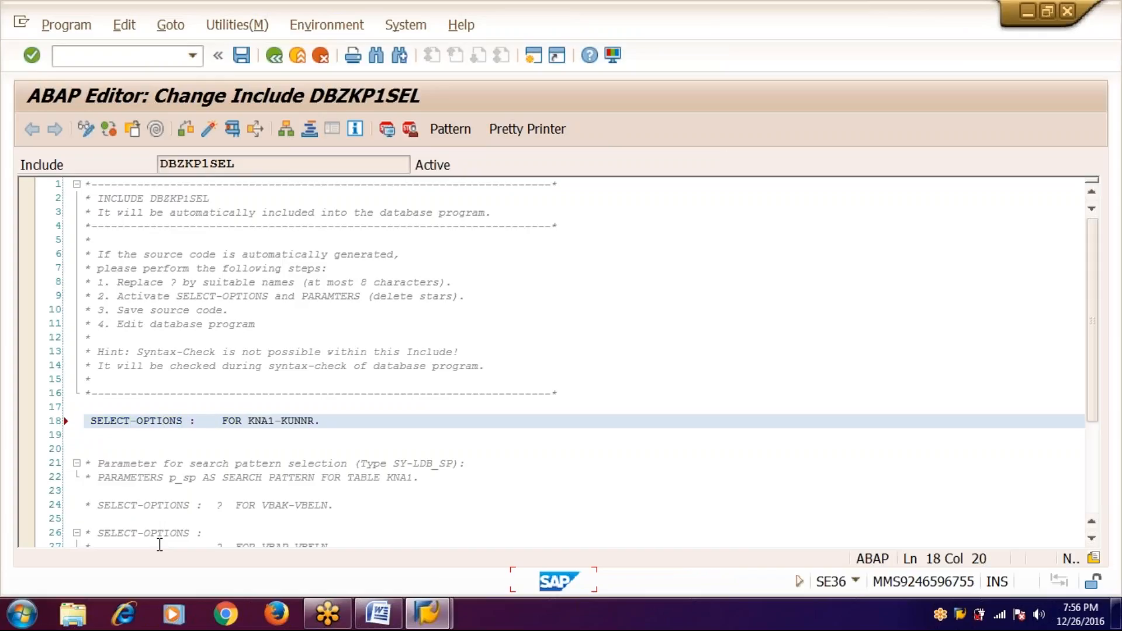
key(alt+Tab)
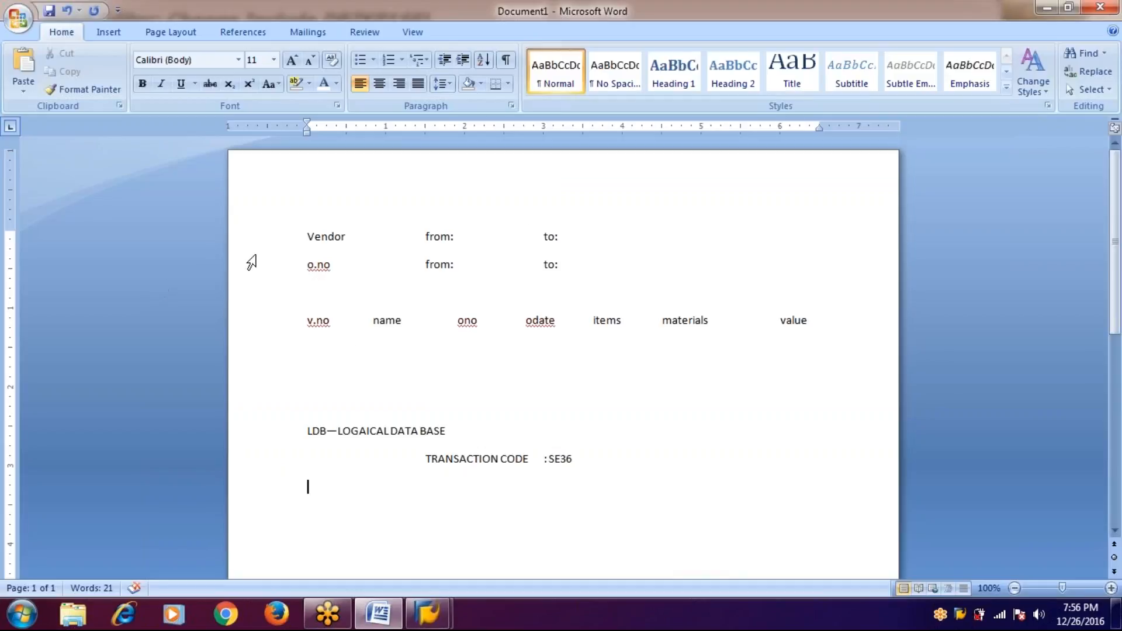
key(alt+Tab)
text(custoemr)
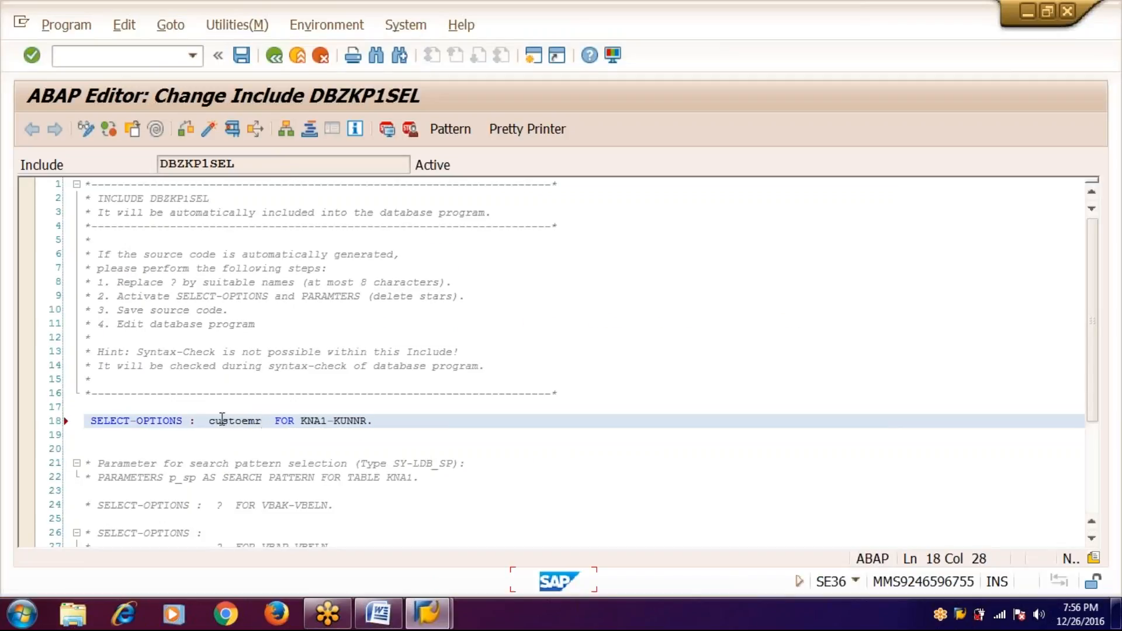
- Uncomment the VBAK-VBELN select-option on line 24 and name it order
click(91, 504)
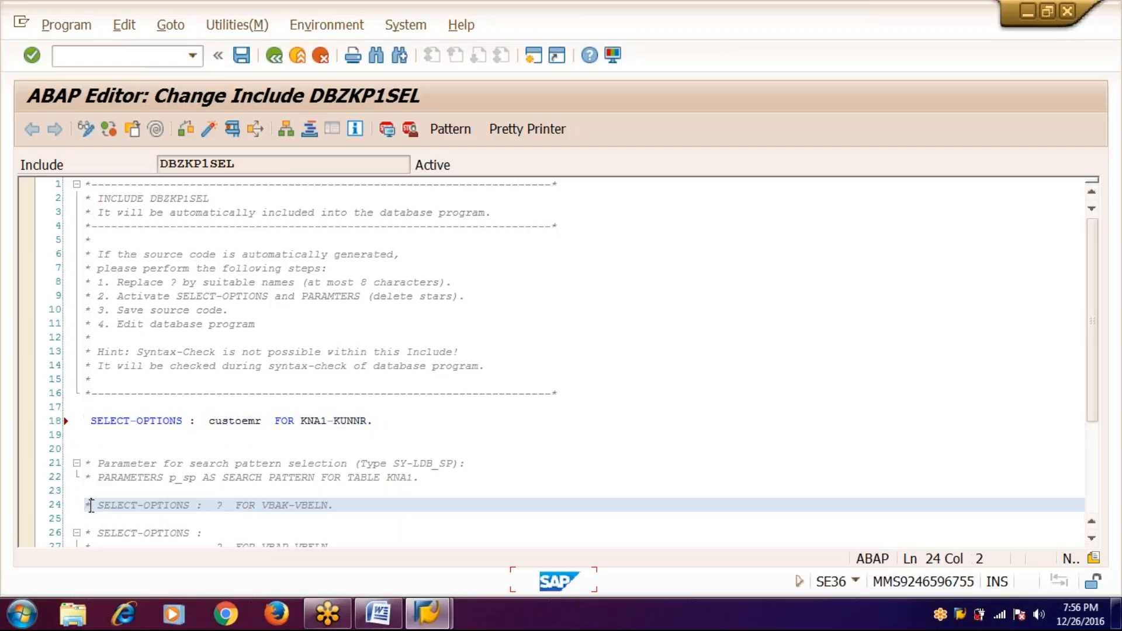
key(BackSpace)
key(ctrl+Right)
key(ctrl+Right)
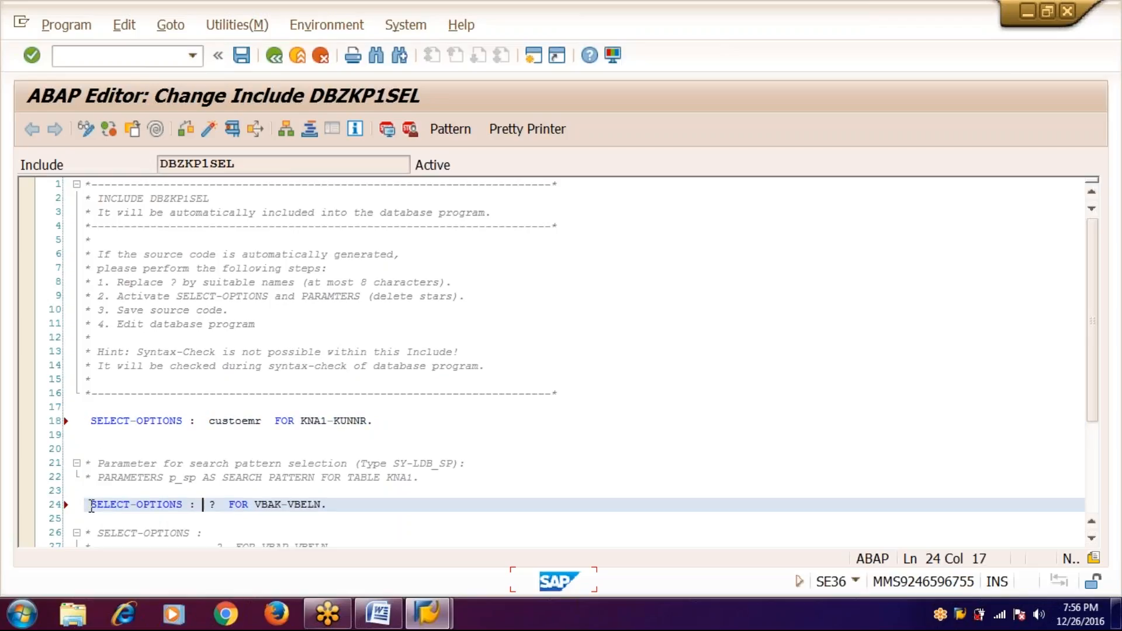
key(ctrl+Right)
text(order)
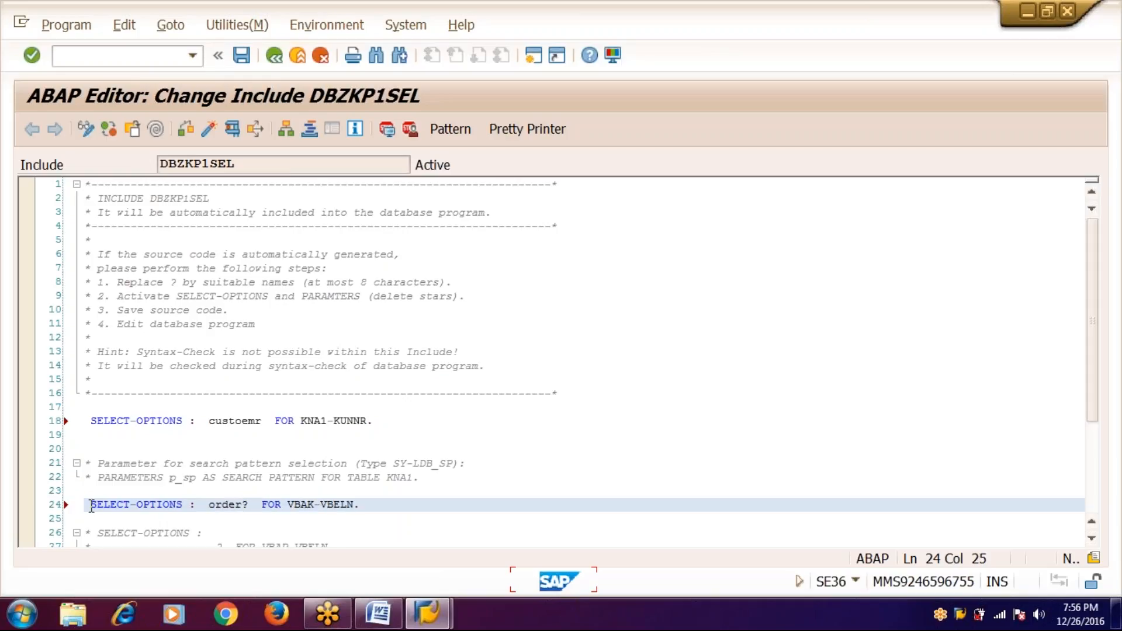
key(Delete)
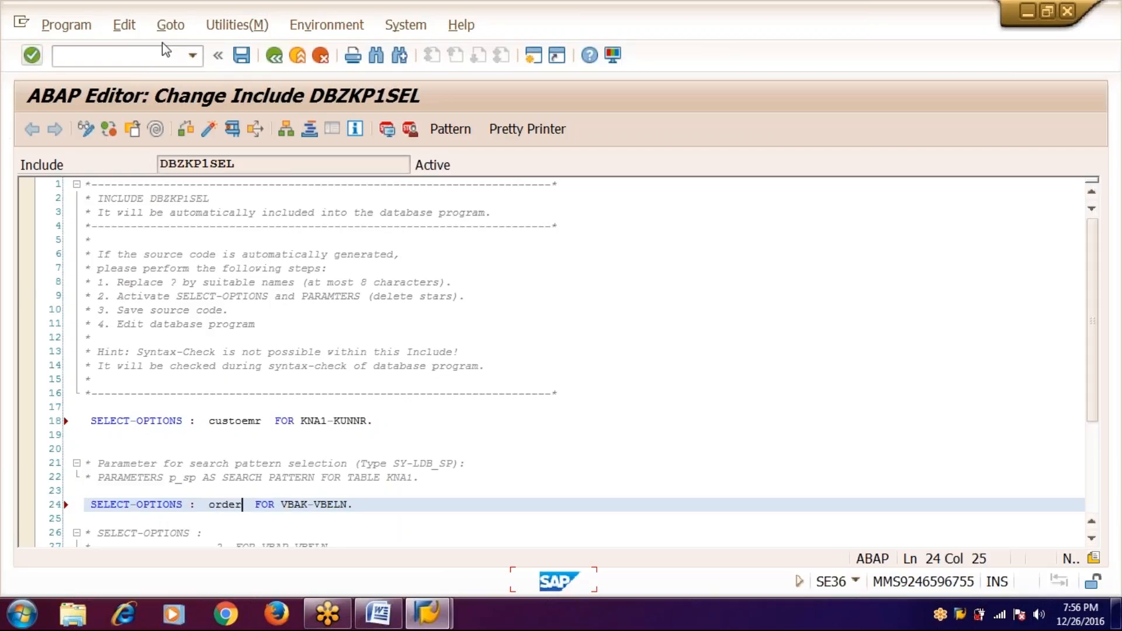
- Activate and save include DBZKP1SEL, then return to logical database ZKP1
click(209, 129)
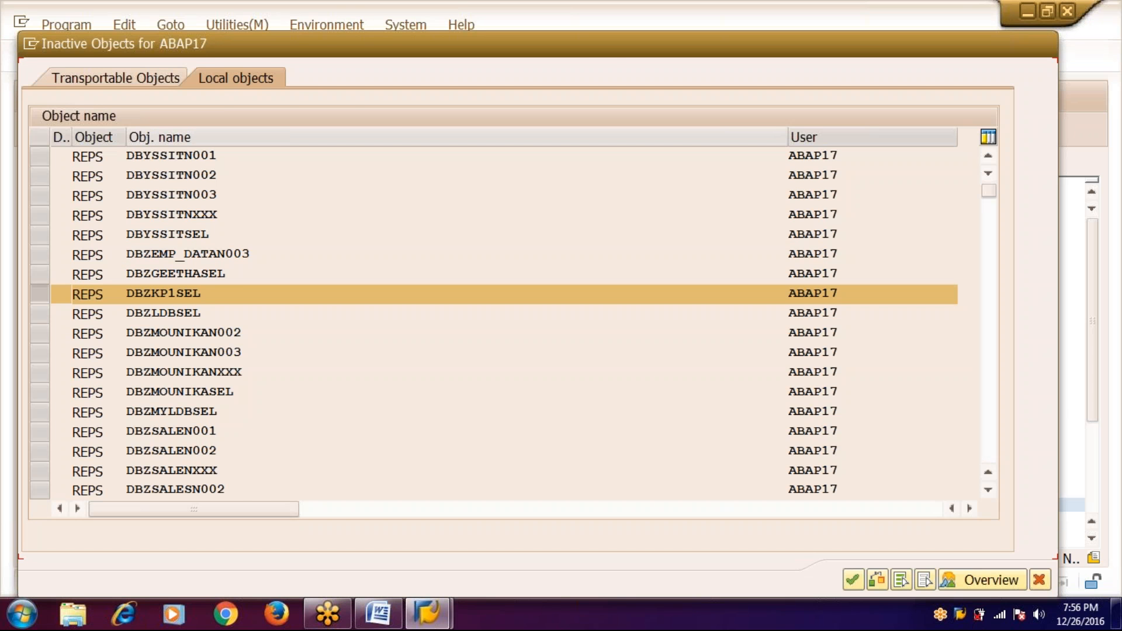
key(Return)
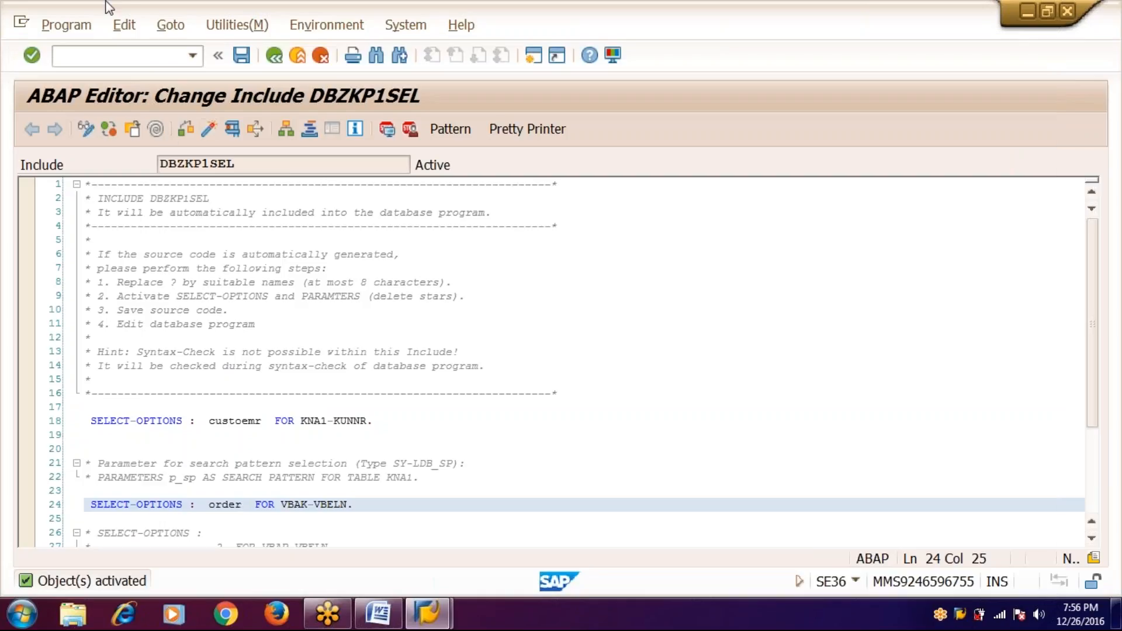
click(243, 60)
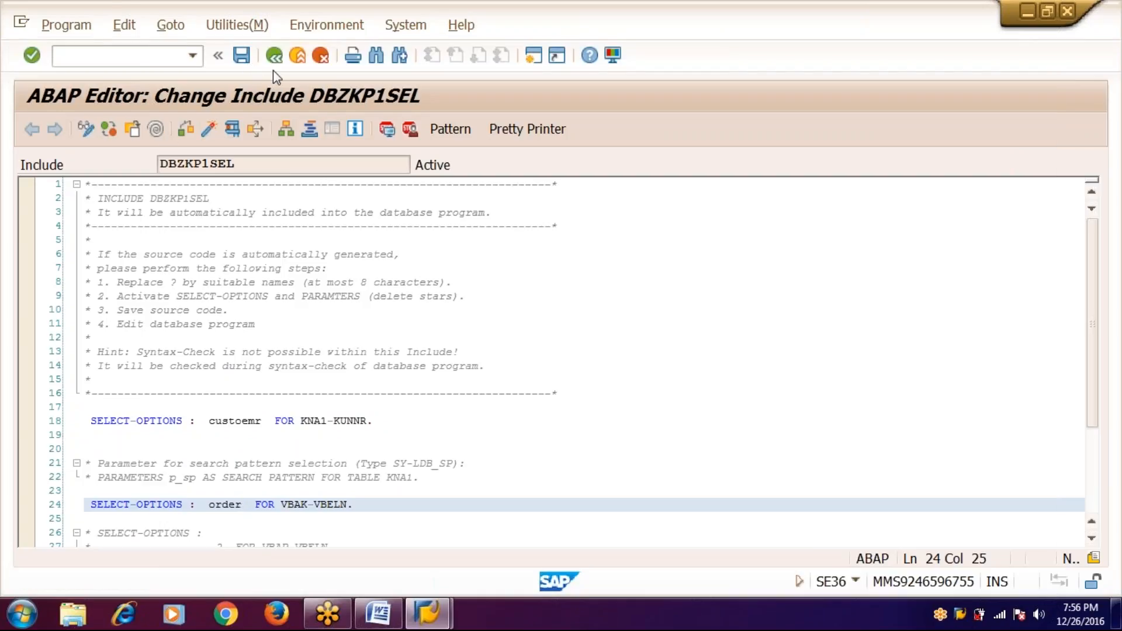
click(274, 57)
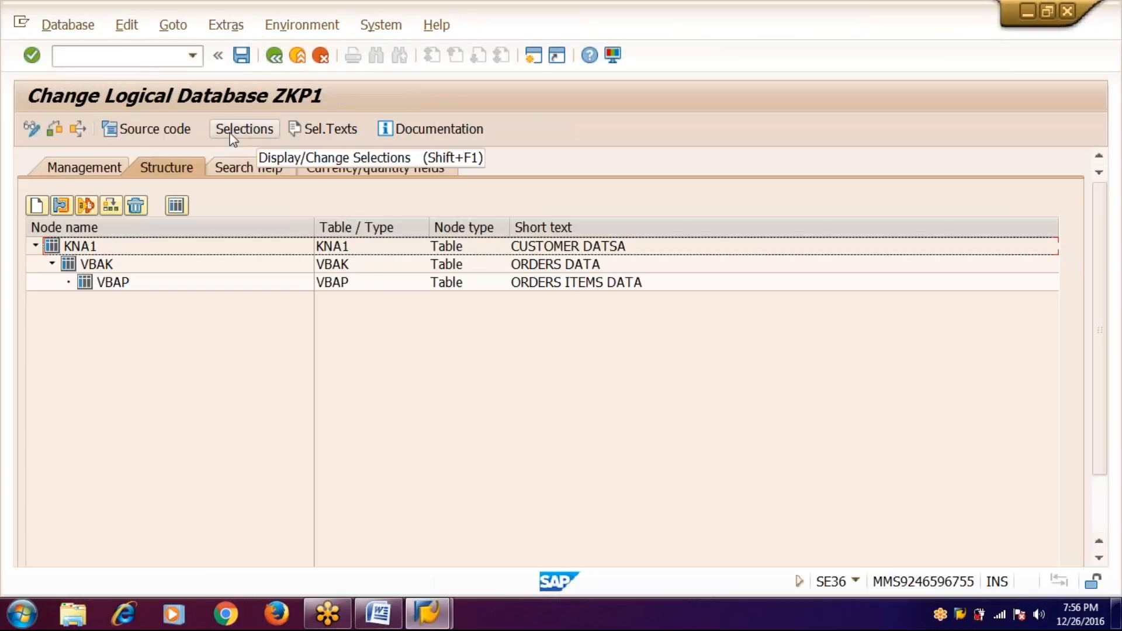
- Open the source code of database program SAPDBZKP1, confirming its generation
click(167, 132)
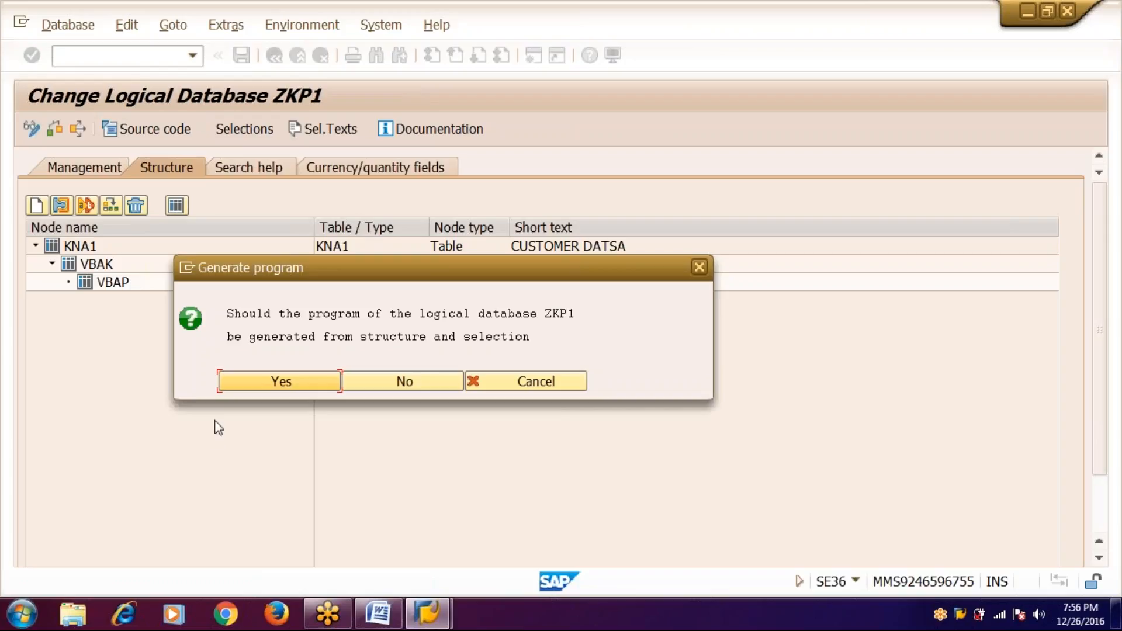
click(247, 386)
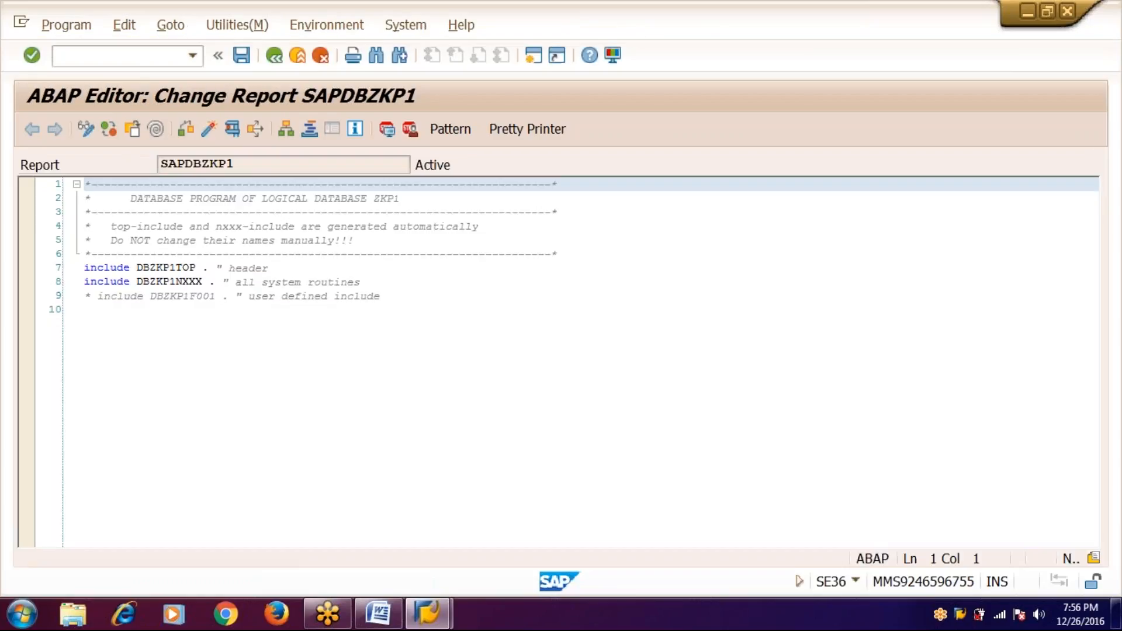
- Open include DBZKP1N001 via DBZKP1NXXX and uncomment its SELECT * FROM KNA1 line
double_click(191, 281)
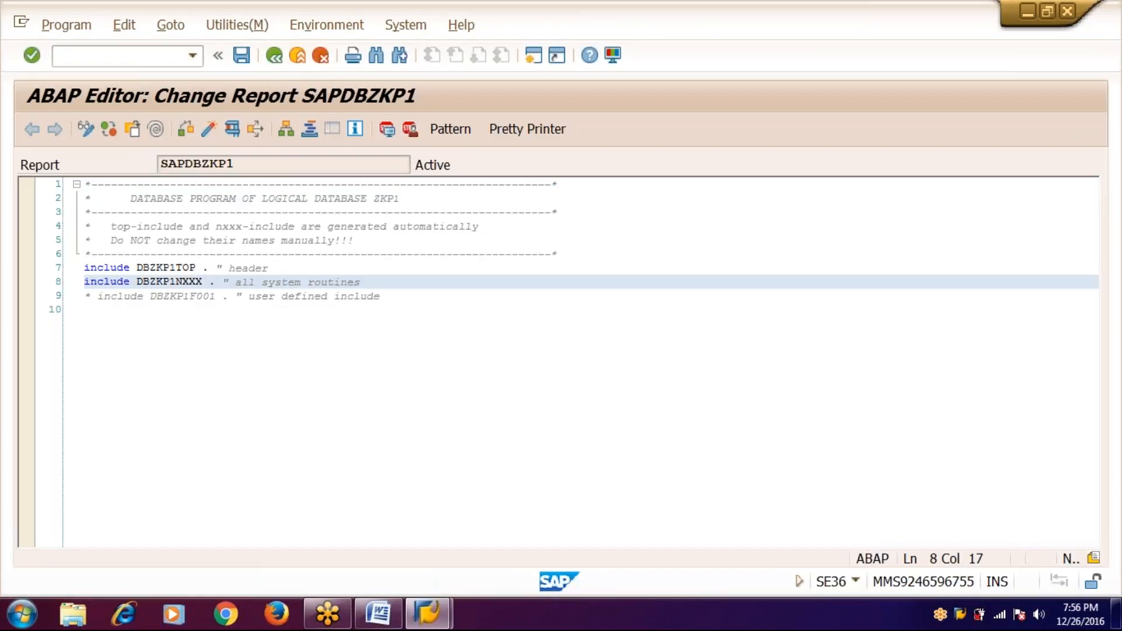
click(191, 280)
double_click(191, 280)
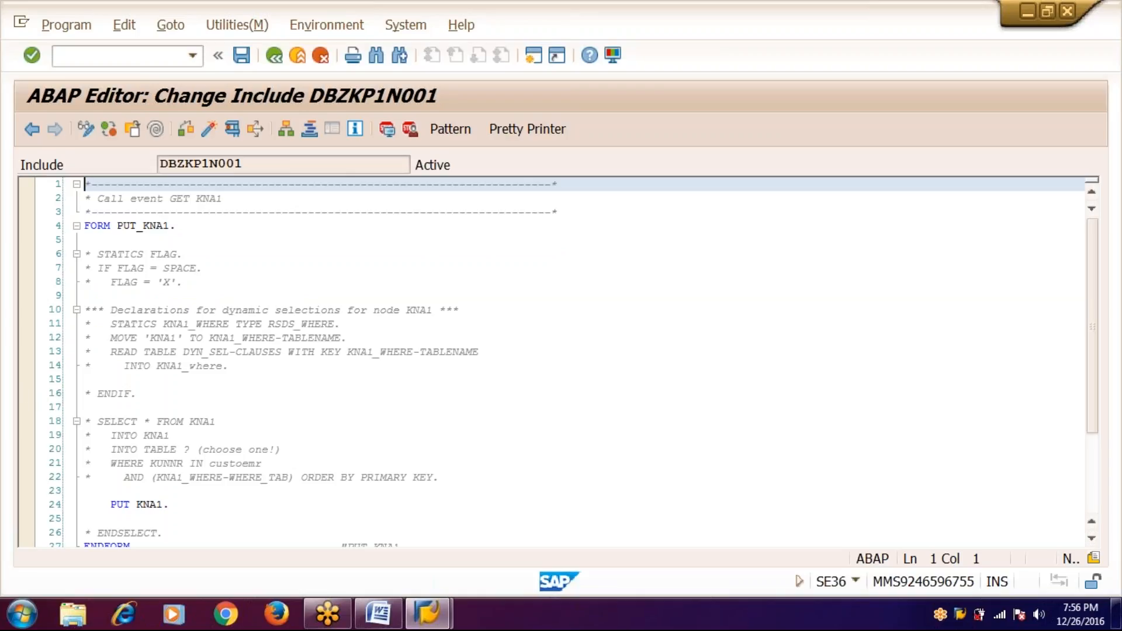
click(93, 423)
key(BackSpace)
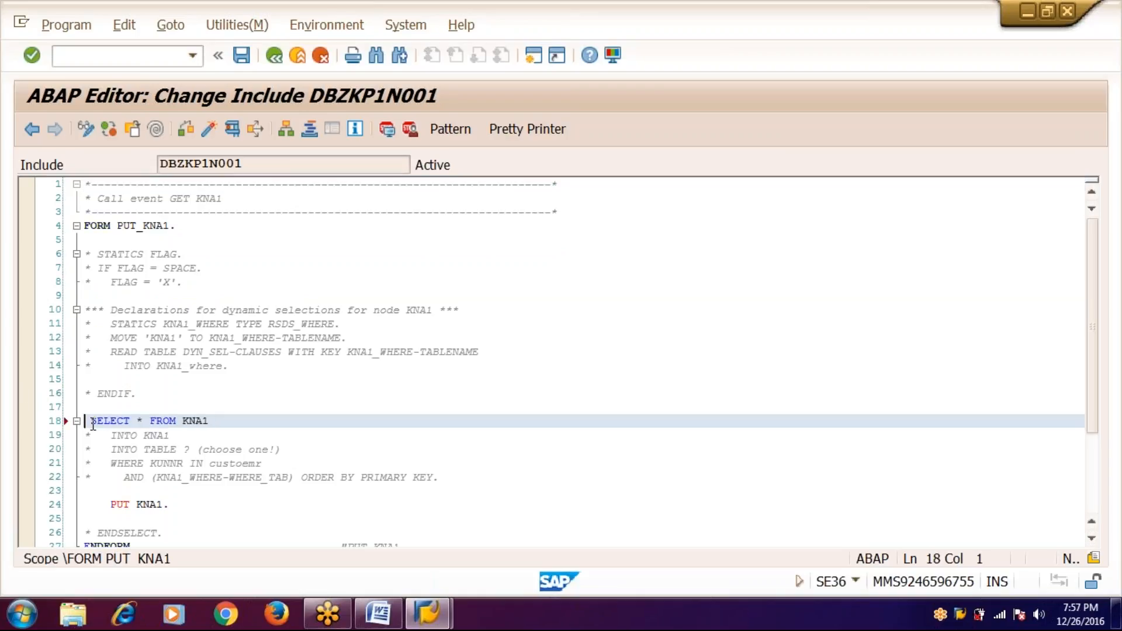
- Uncomment the WHERE KUNNR and ENDSELECT lines, end WHERE with a period, and activate
key(Down)
key(Down)
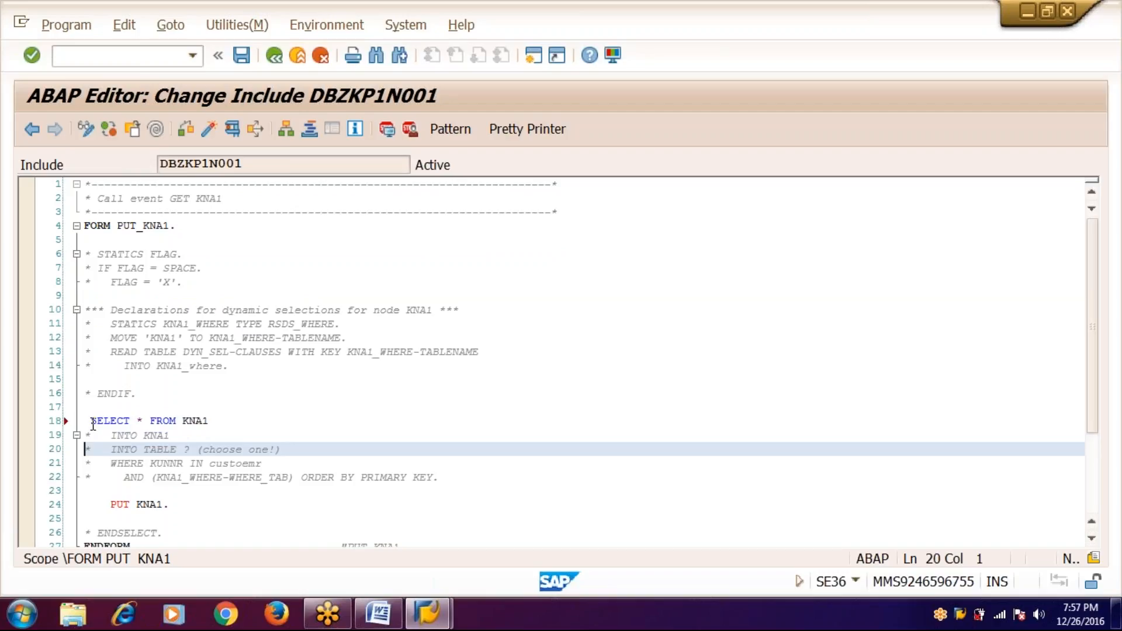
key(Down)
key(Delete)
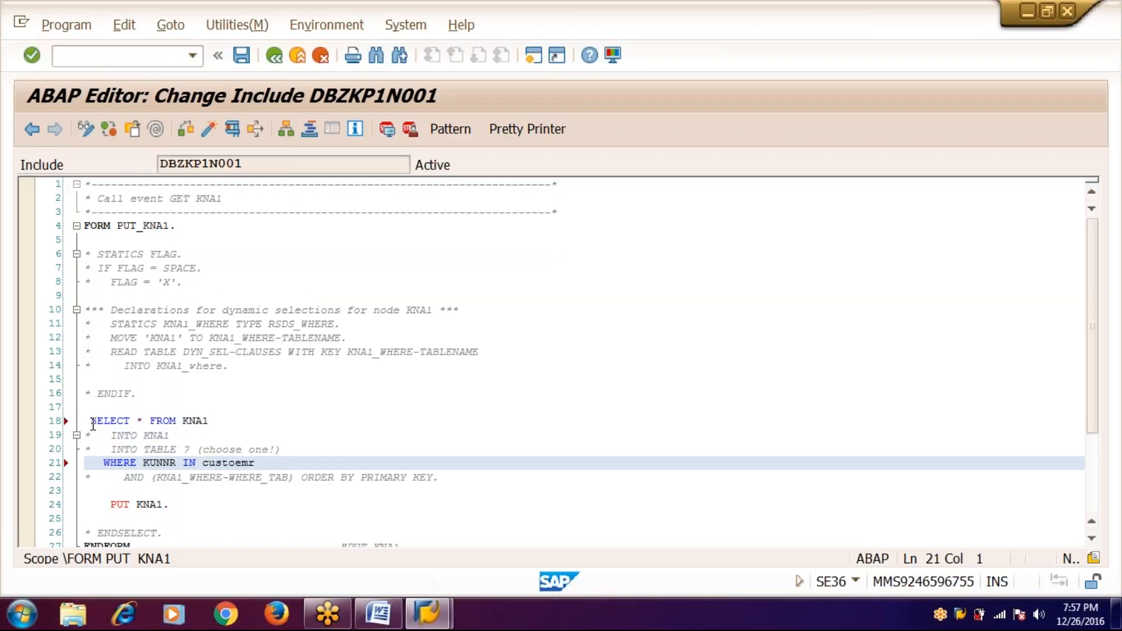
key(Down)
key(Down)
key(Down)
key(Down)
key(Down)
key(Delete)
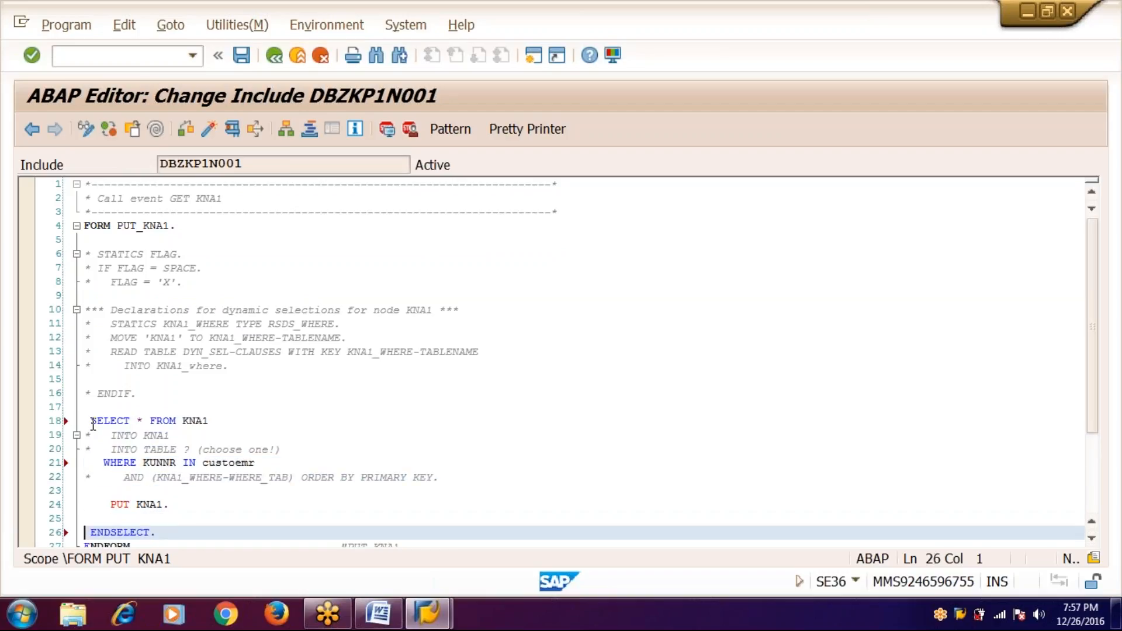
key(Up)
key(Up)
key(Up)
key(Up)
key(Up)
key(Right)
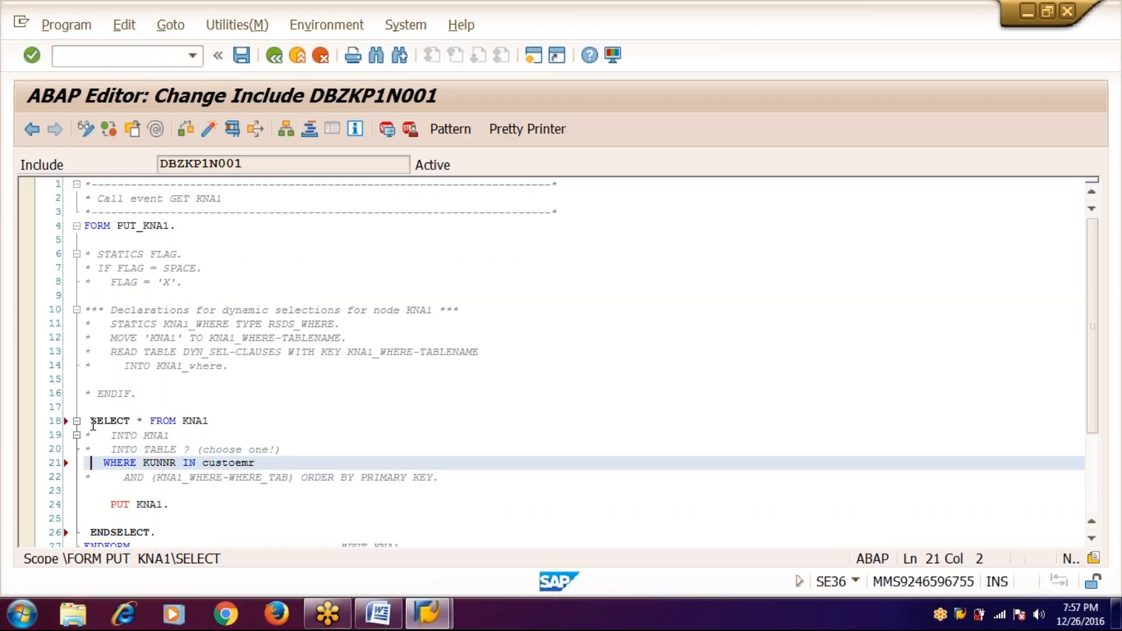
key(Right)
key(Right)
key(Right)
key(Right)
key(Right)
key(Right)
key(Right)
key(Right)
key(Right)
key(Right)
key(Right)
key(Right)
key(Right)
key(Right)
key(Right)
key(Right)
key(Right)
key(Right)
key(Right)
key(Right)
text(.)
click(208, 129)
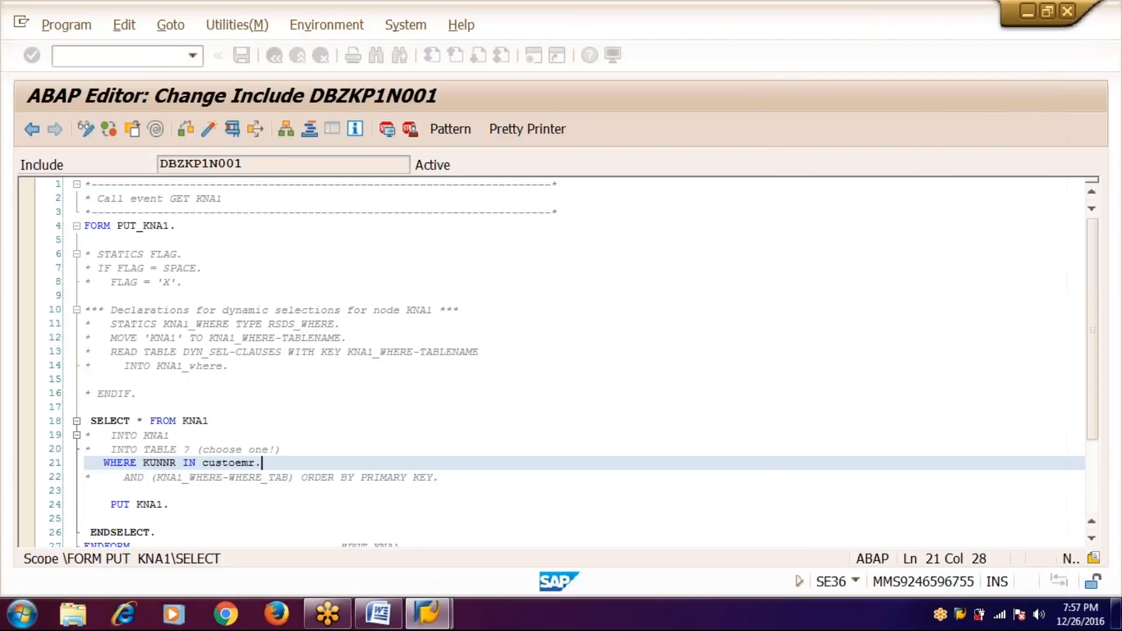
key(Return)
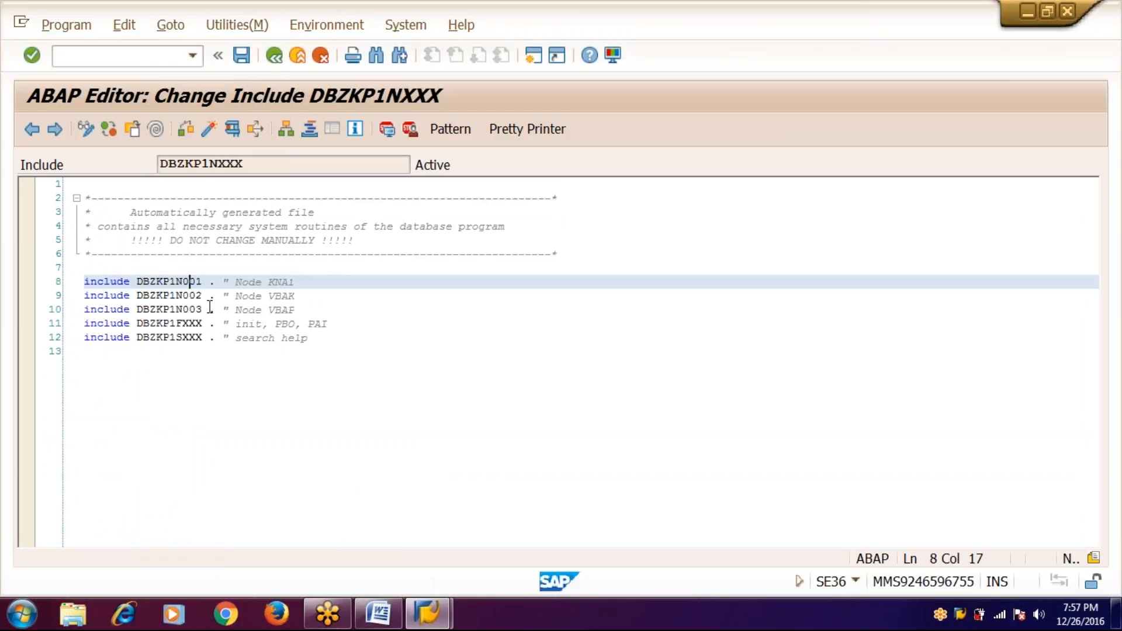
- Open include DBZKP1N002 and uncomment the SELECT * FROM VBAK and WHERE VBELN IN order lines
click(198, 296)
double_click(197, 296)
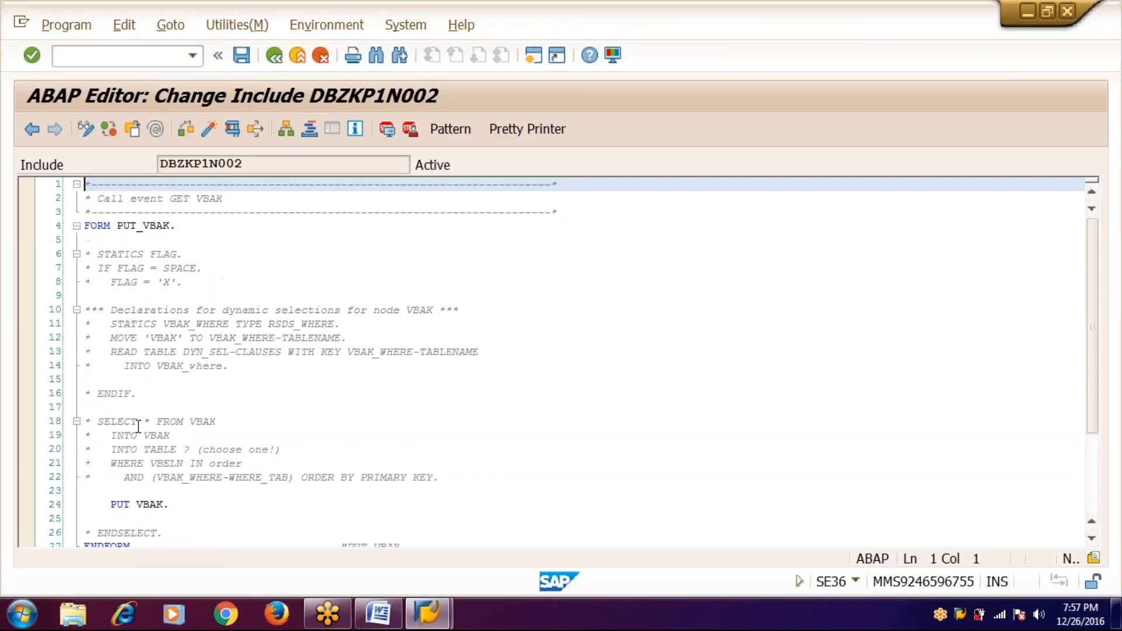
click(92, 421)
key(BackSpace)
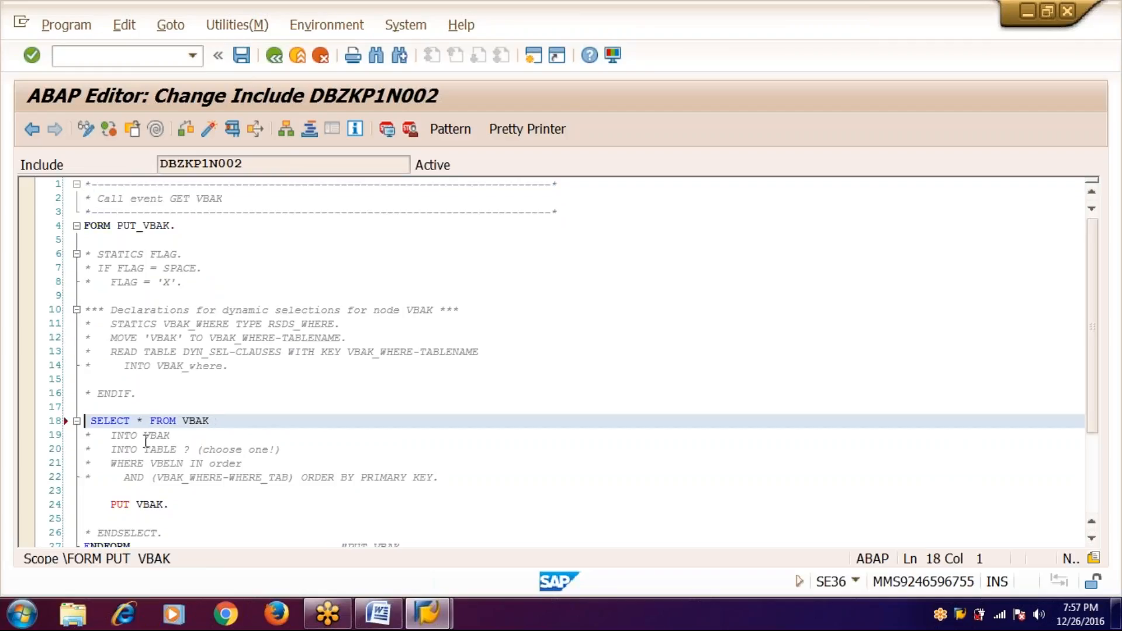
key(Down)
key(Down)
key(Down)
key(Delete)
key(Right)
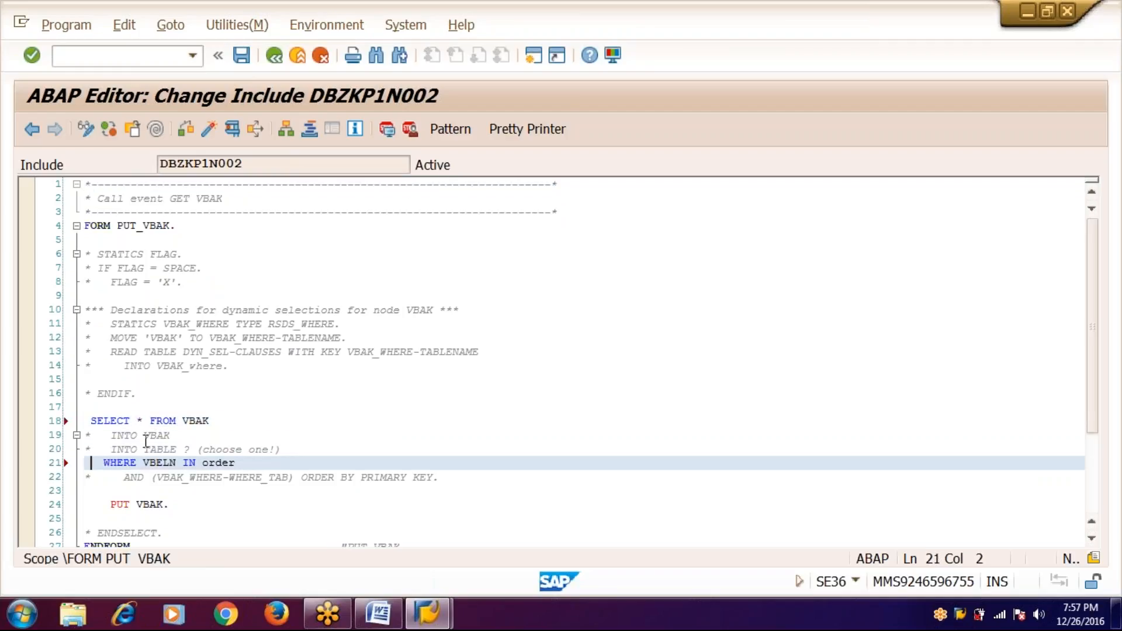
key(Right)
key(Right)
key(Right)
key(Right)
key(Right)
key(Right)
key(Right)
key(Right)
key(Right)
key(Right)
key(Right)
key(Right)
key(Right)
key(Right)
key(Right)
key(Right)
key(Right)
key(Right)
key(Right)
key(Right)
- Uncomment ENDSELECT, activate and save DBZKP1N002, and return to DBZKP1NXXX
click(90, 532)
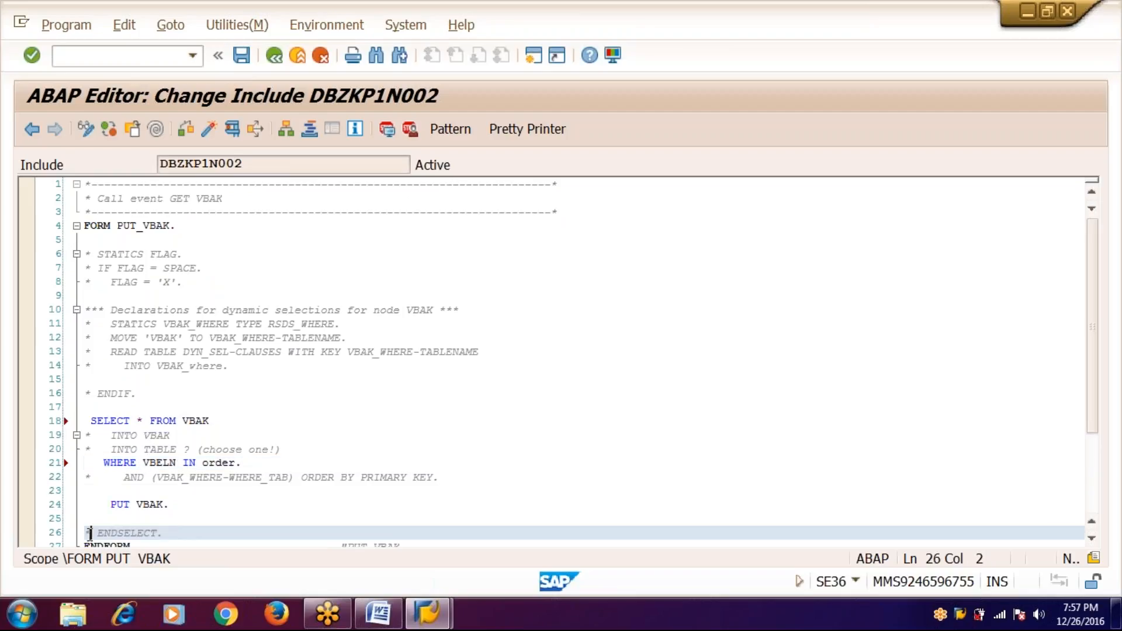
key(BackSpace)
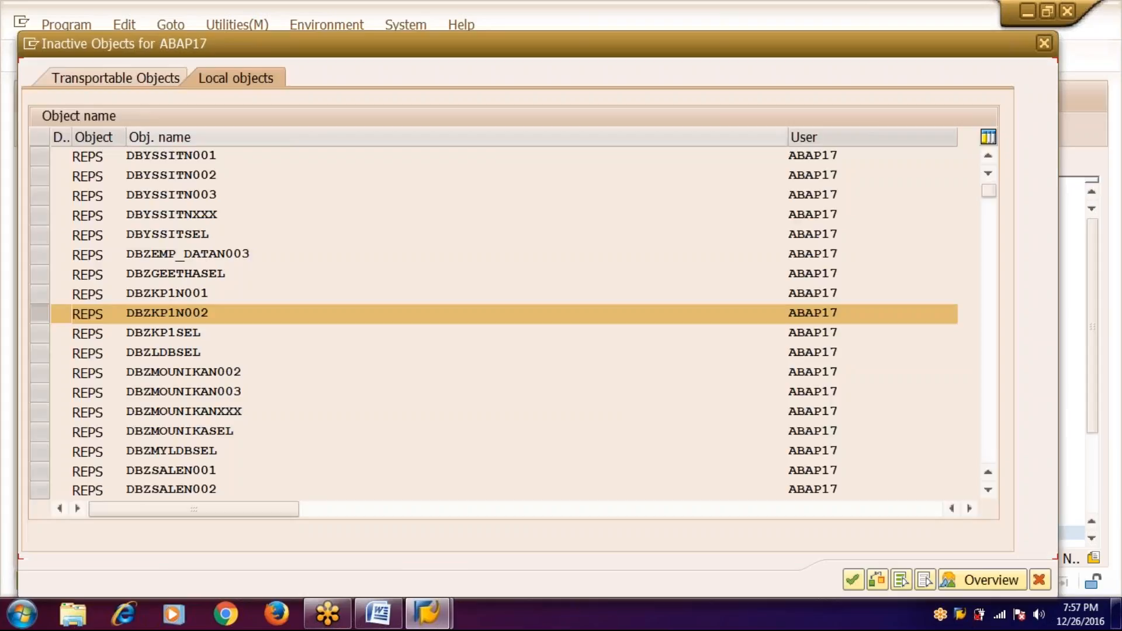
key(Return)
click(270, 56)
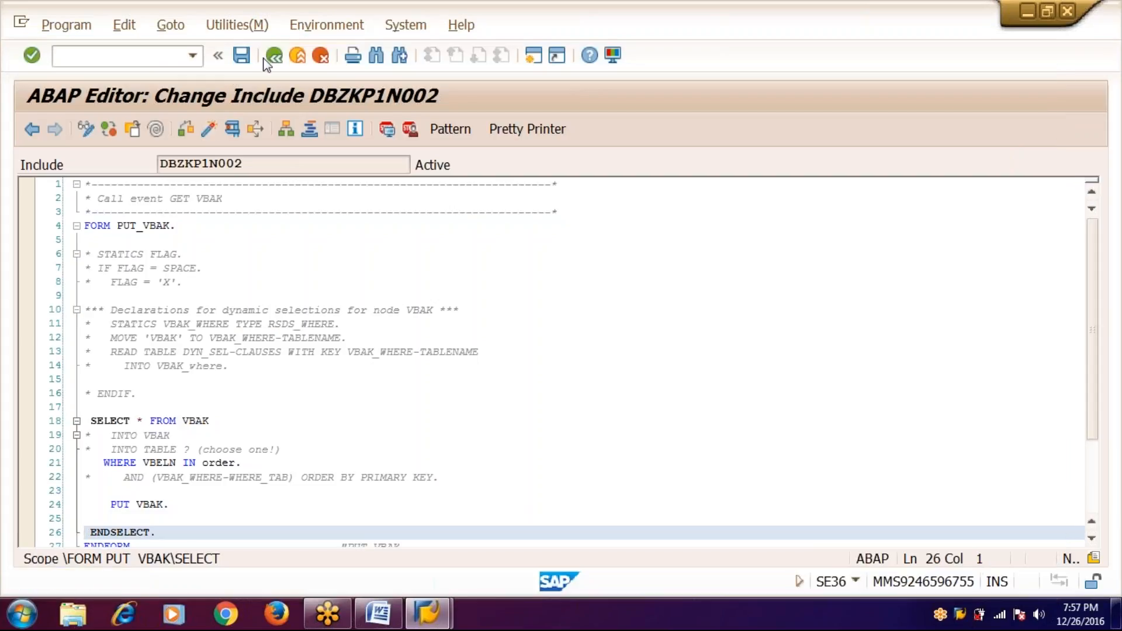
click(267, 56)
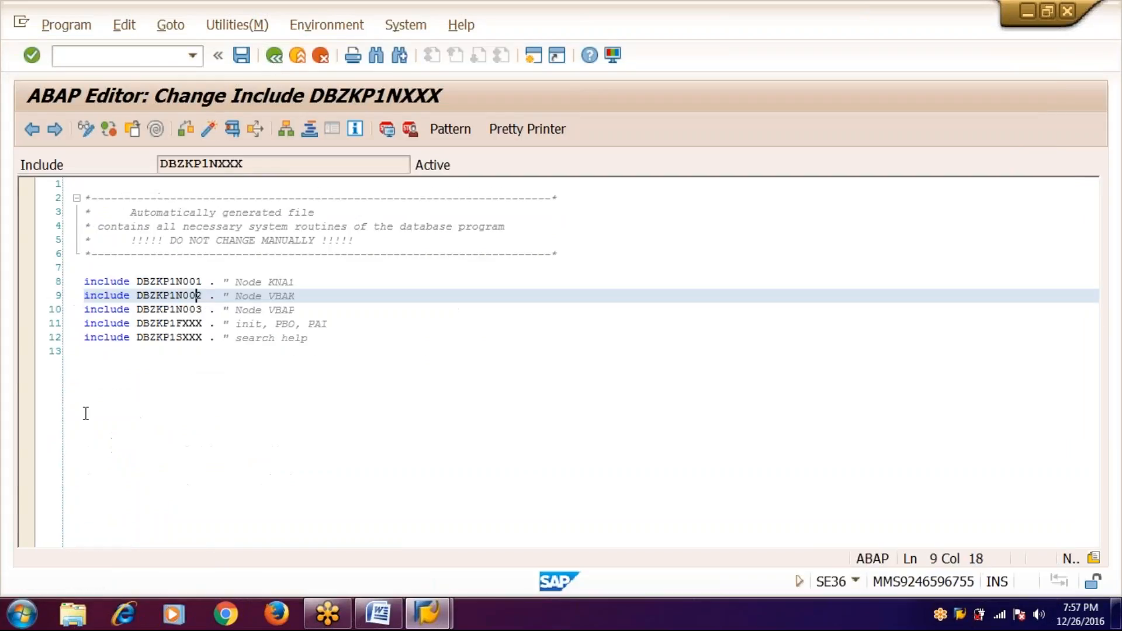
- Open include DBZKP1N003 and uncomment the SELECT * FROM VBAP and WHERE VBELN = VBAK-VBELN lines
click(191, 309)
double_click(192, 310)
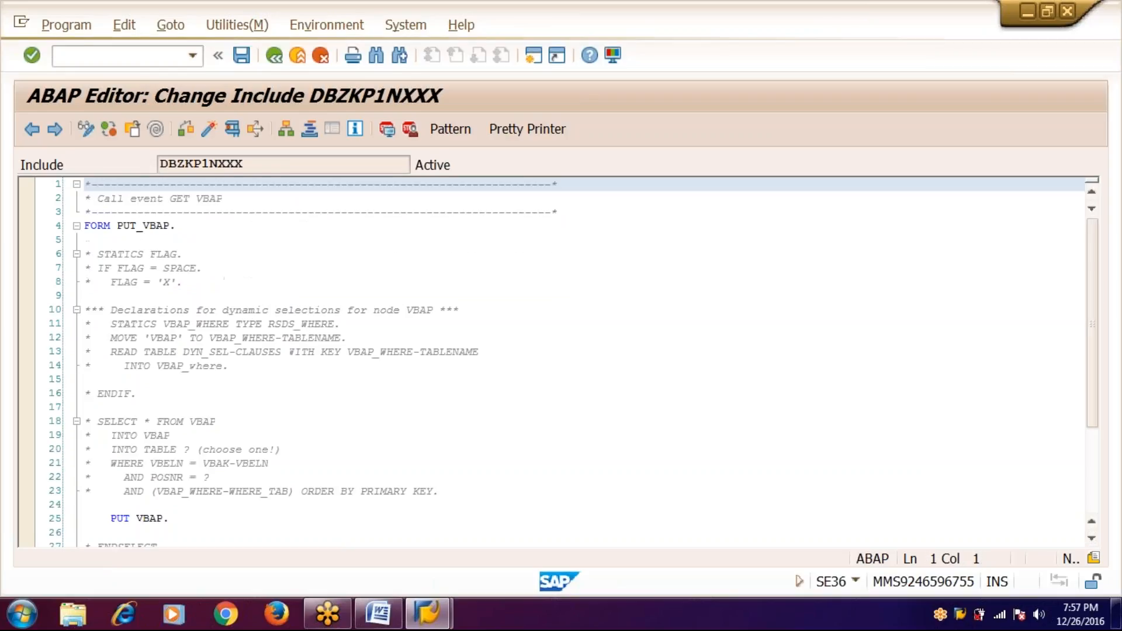
click(89, 422)
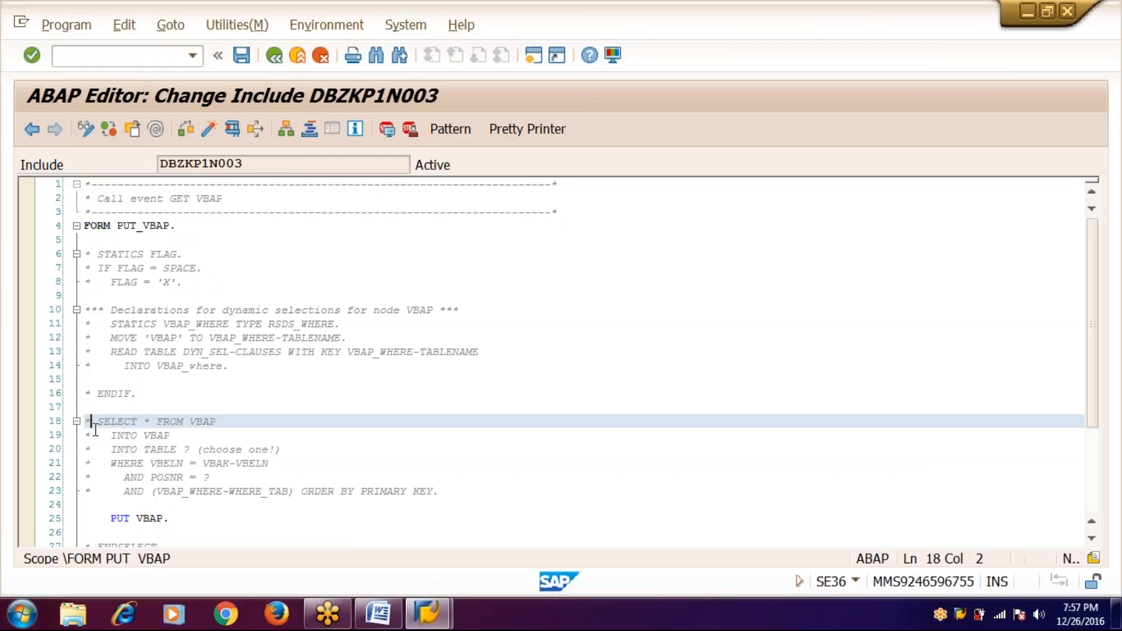
key(BackSpace)
key(Down)
key(Down)
key(Down)
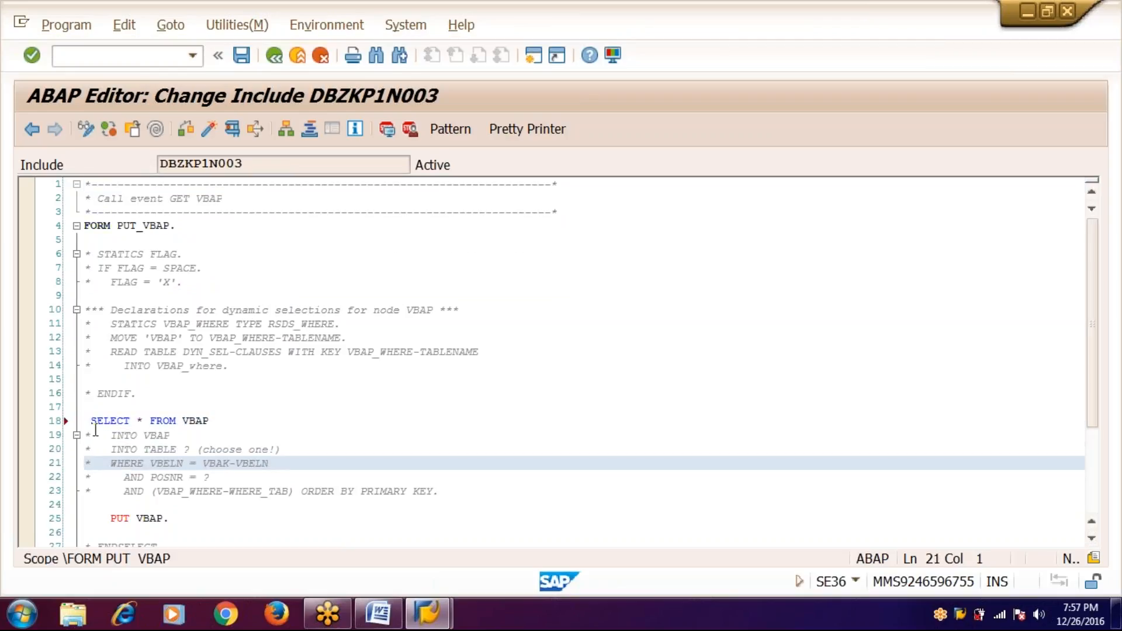
key(Delete)
key(Right)
key(Right)
key(Right)
key(Right)
key(Right)
key(Right)
key(Right)
key(Right)
key(Right)
key(Right)
key(Right)
key(Right)
key(Right)
key(Right)
key(Right)
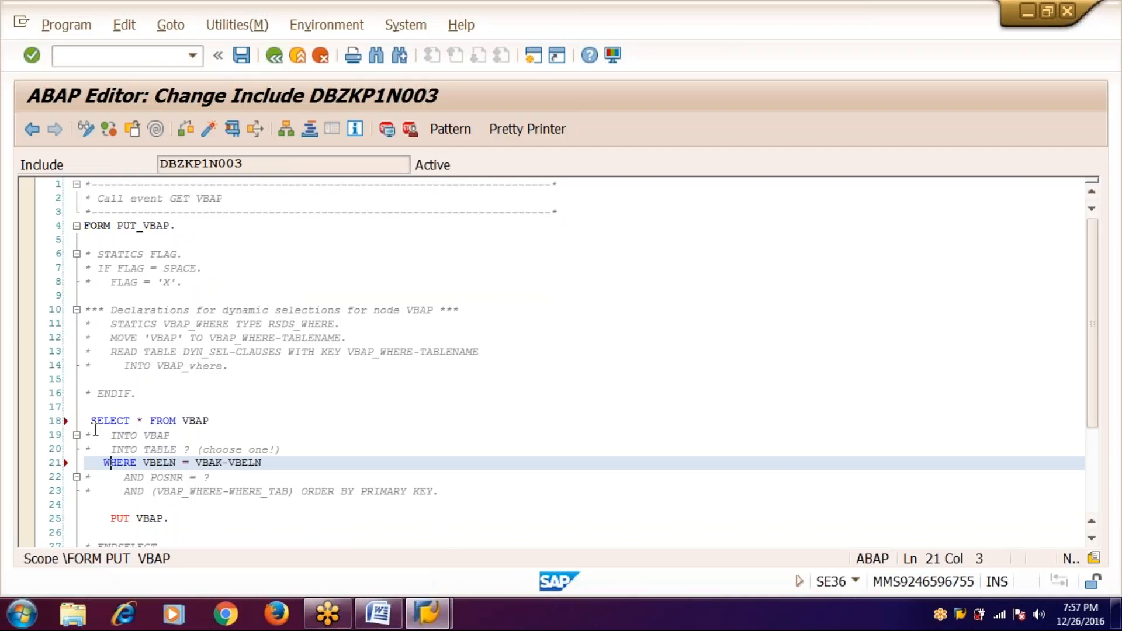
key(Right)
key(Right)
key(Right)
key(Right)
key(Right)
key(Right)
key(Right)
key(Right)
key(Right)
key(Right)
key(Right)
key(Right)
- Uncomment the ENDSELECT line, then activate and save DBZKP1N003
click(92, 545)
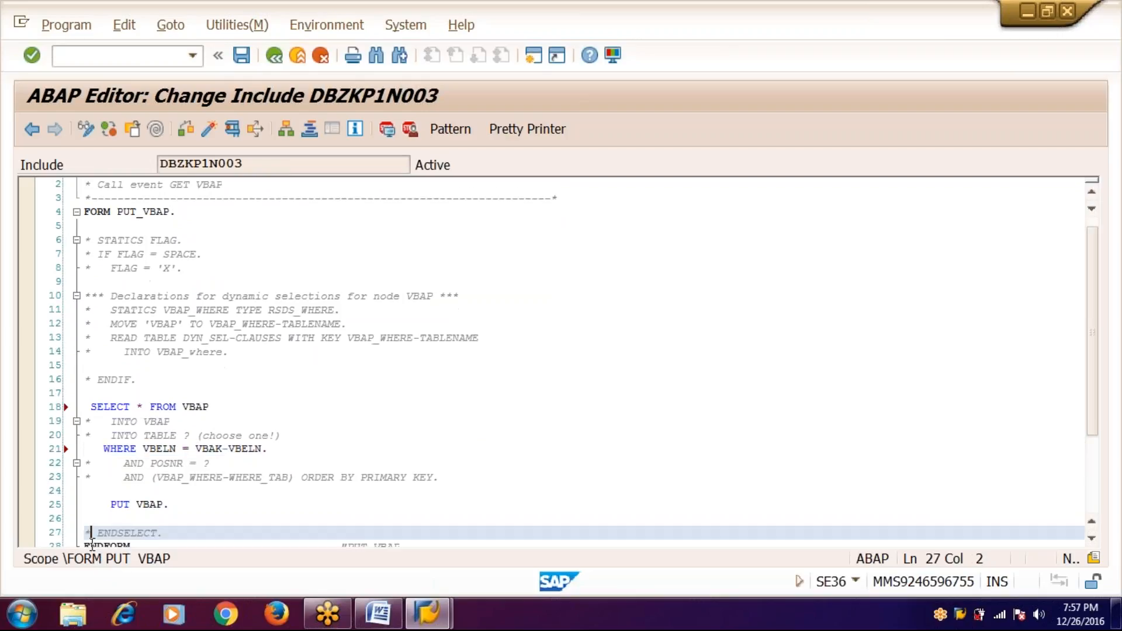
key(BackSpace)
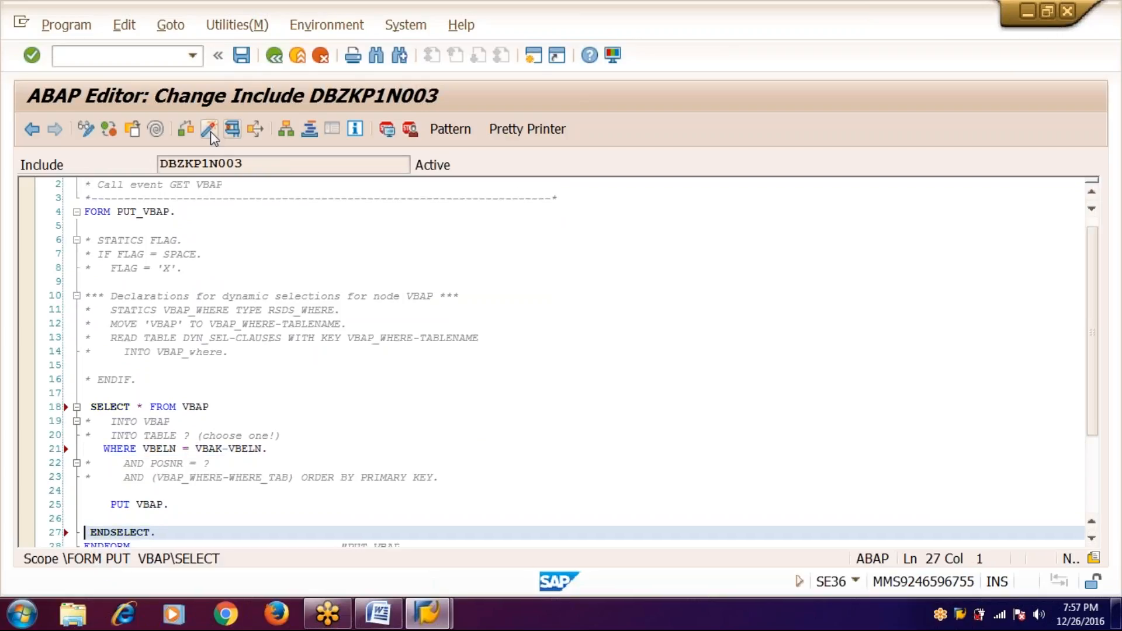
click(209, 129)
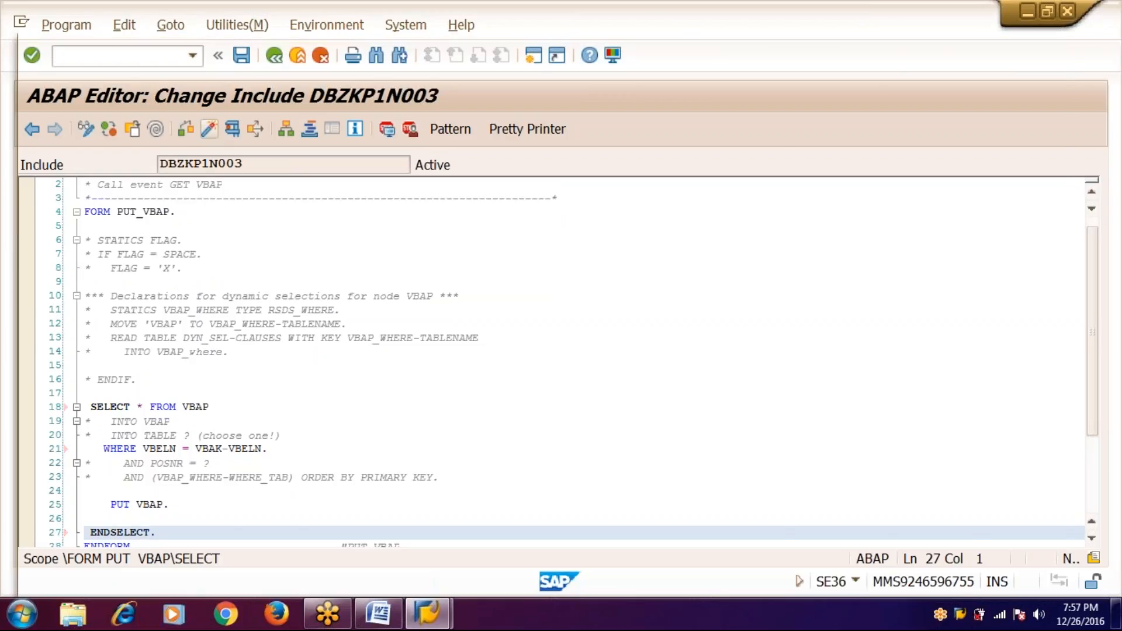
key(Return)
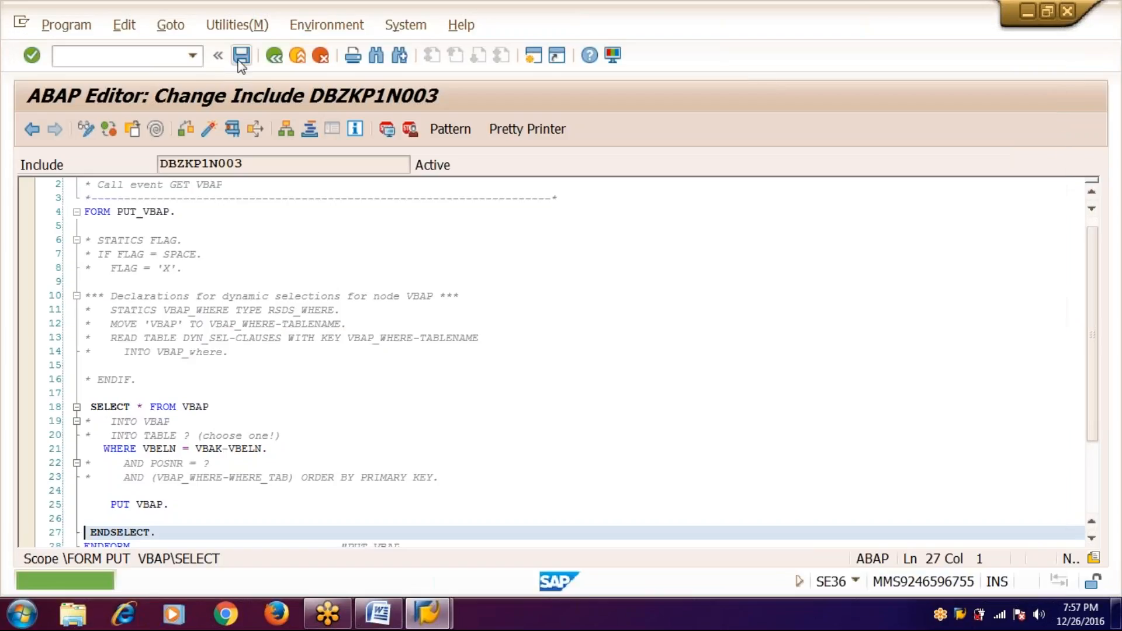
click(241, 57)
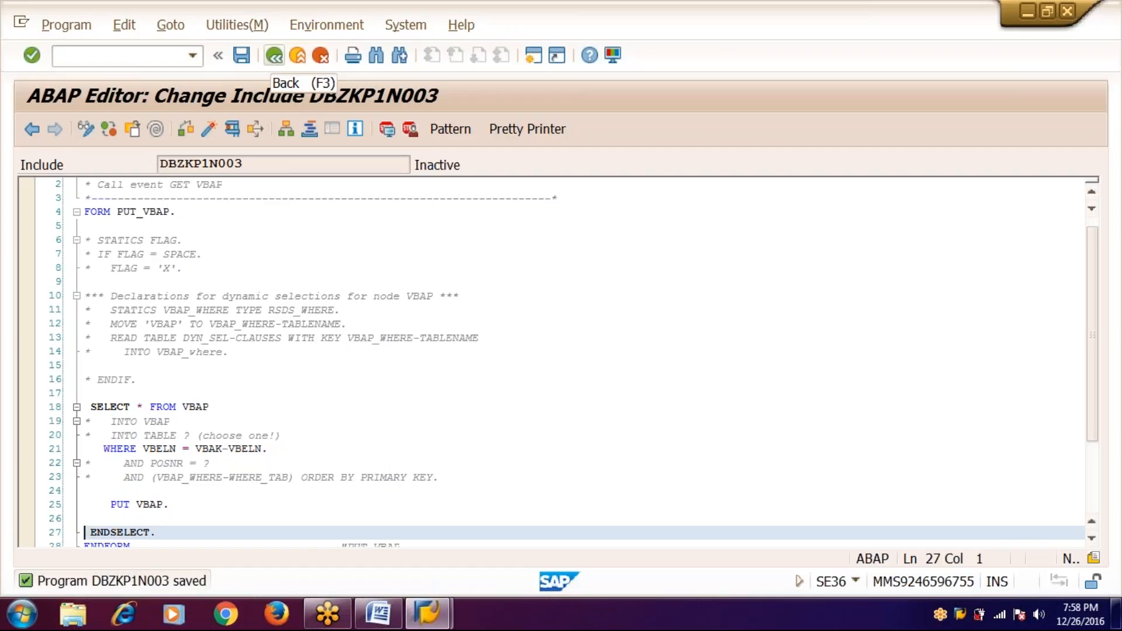
- Save the DBZKP1NXXX include, back out of the database program, and save the ZKP1 structure
click(274, 56)
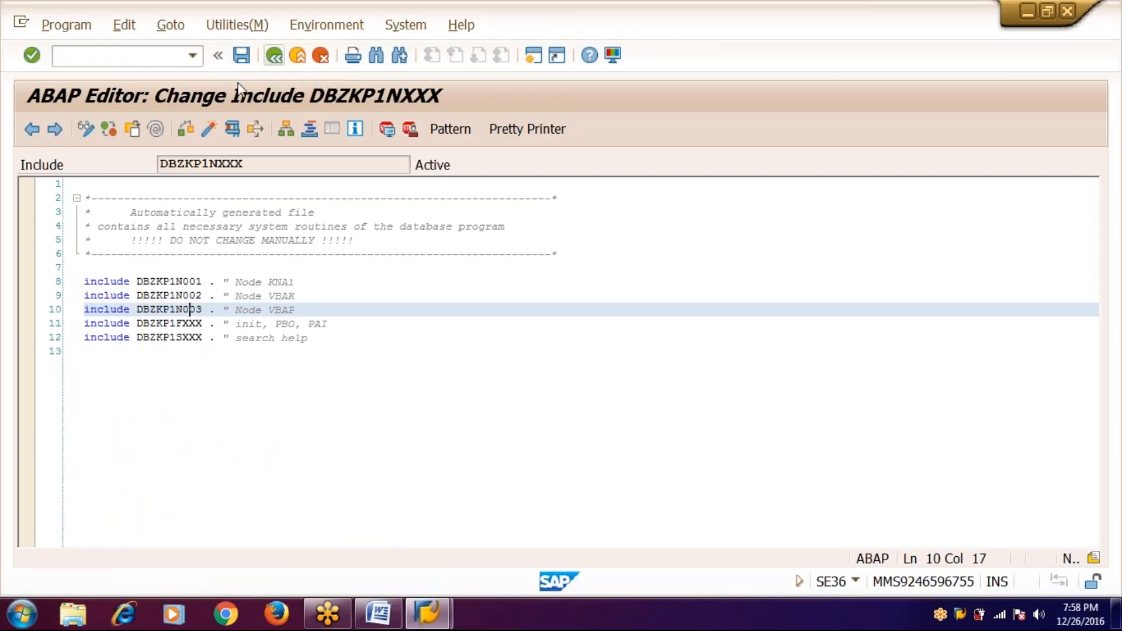
click(242, 61)
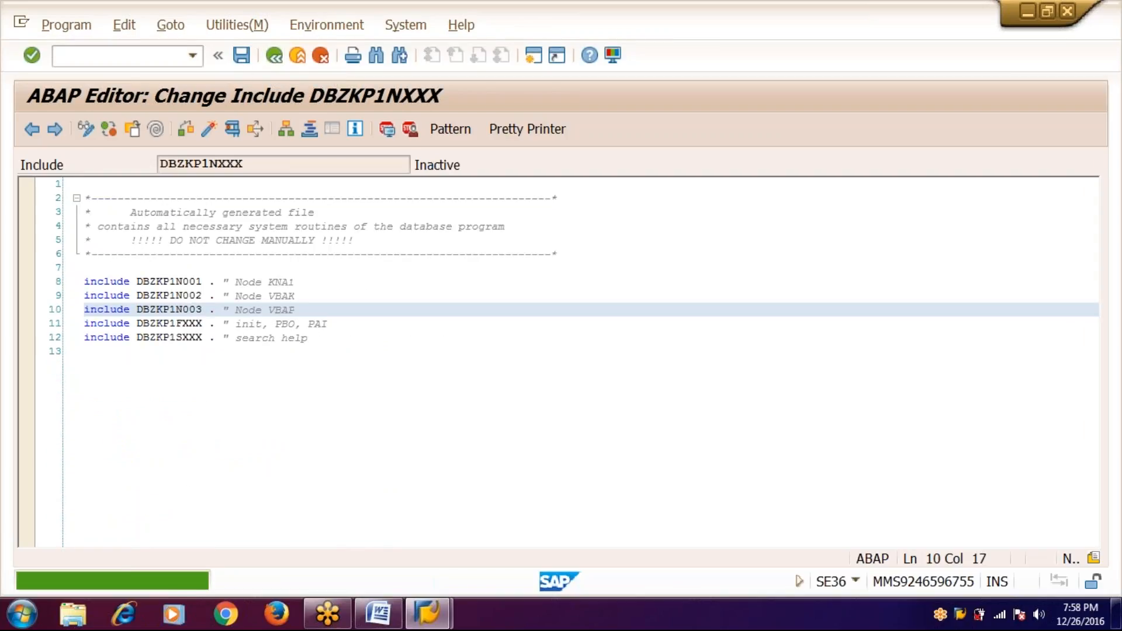
click(274, 57)
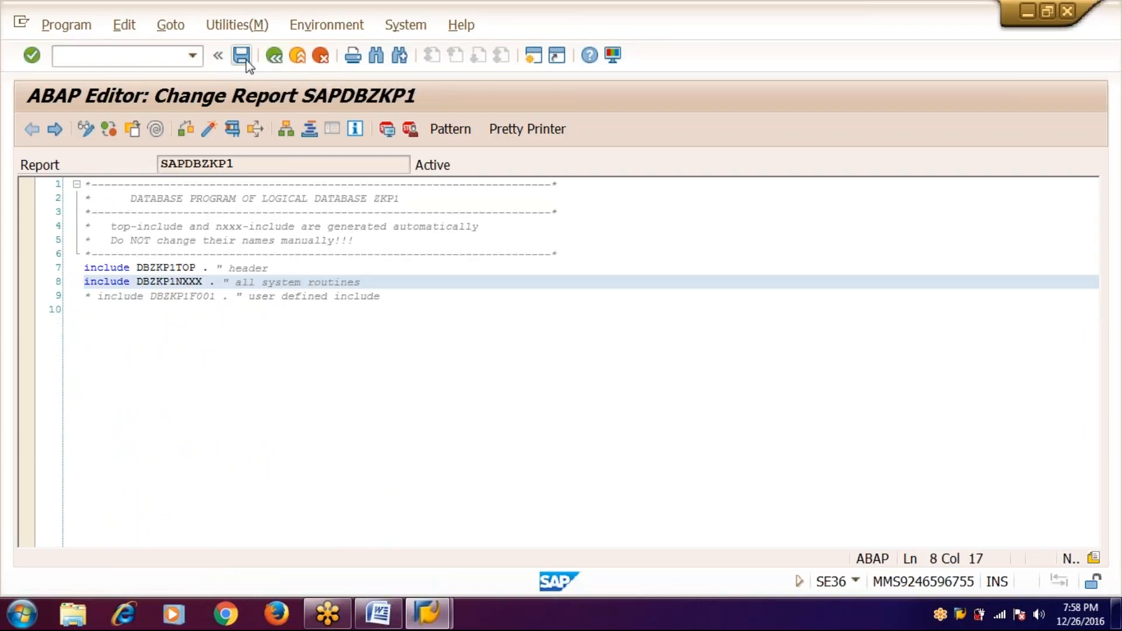
click(274, 57)
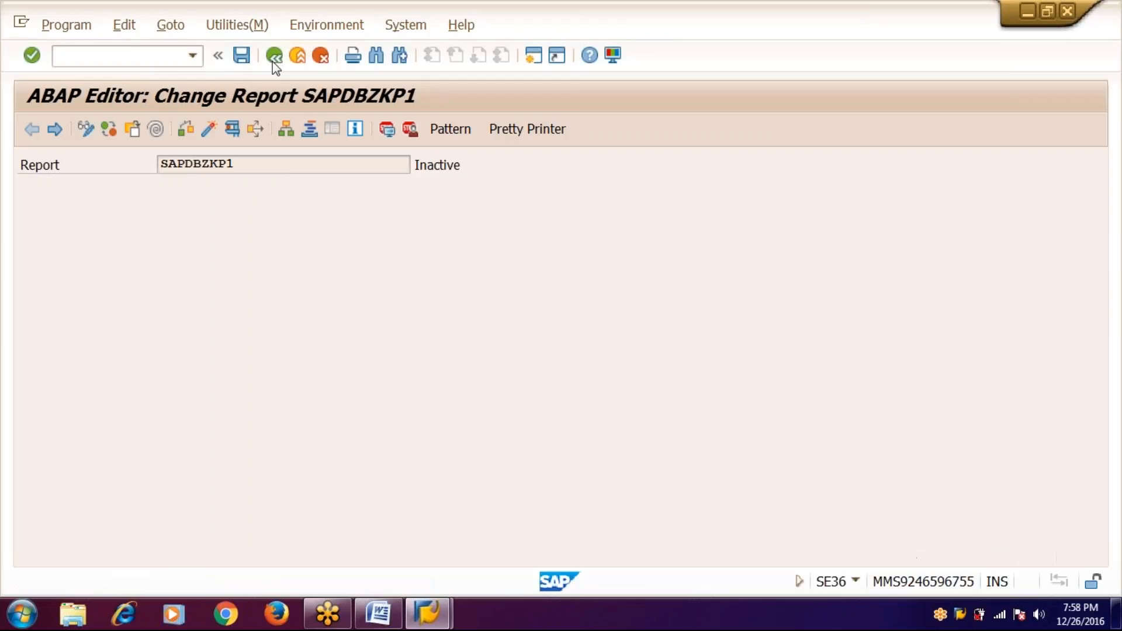
click(242, 56)
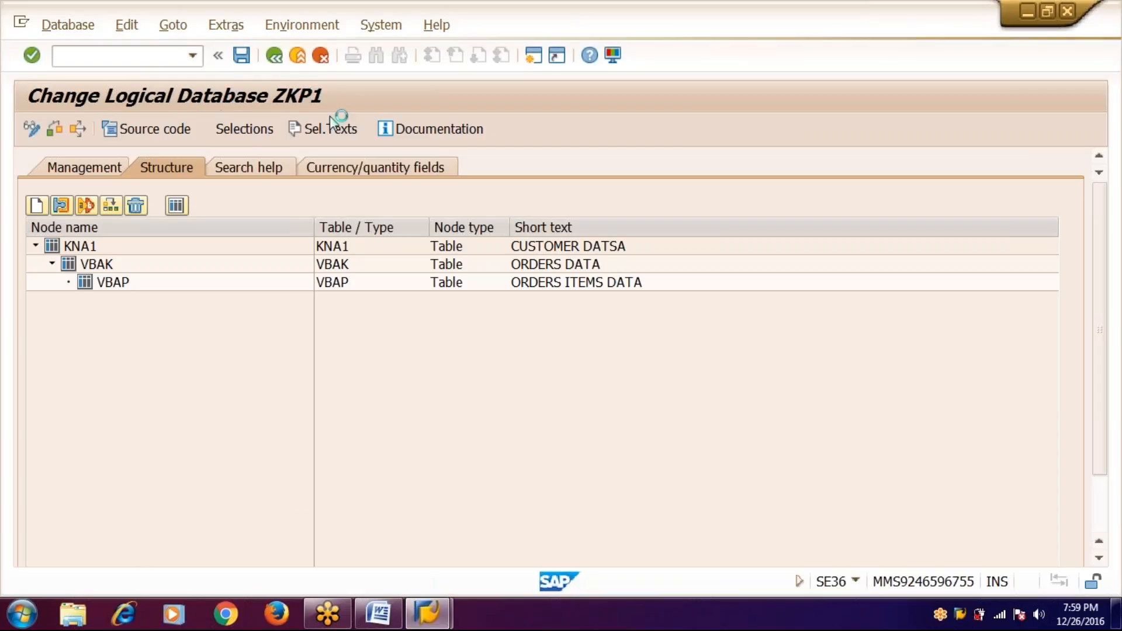
- Log on a second session with the user's credentials, continuing without ending other logons
mouse_move(429, 621)
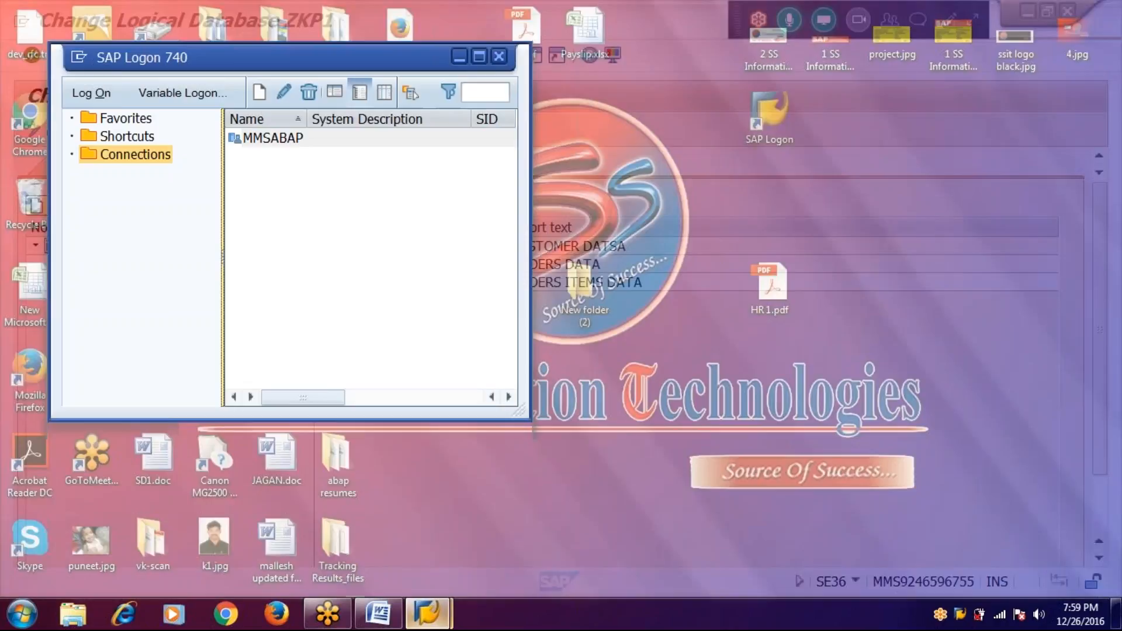
click(351, 526)
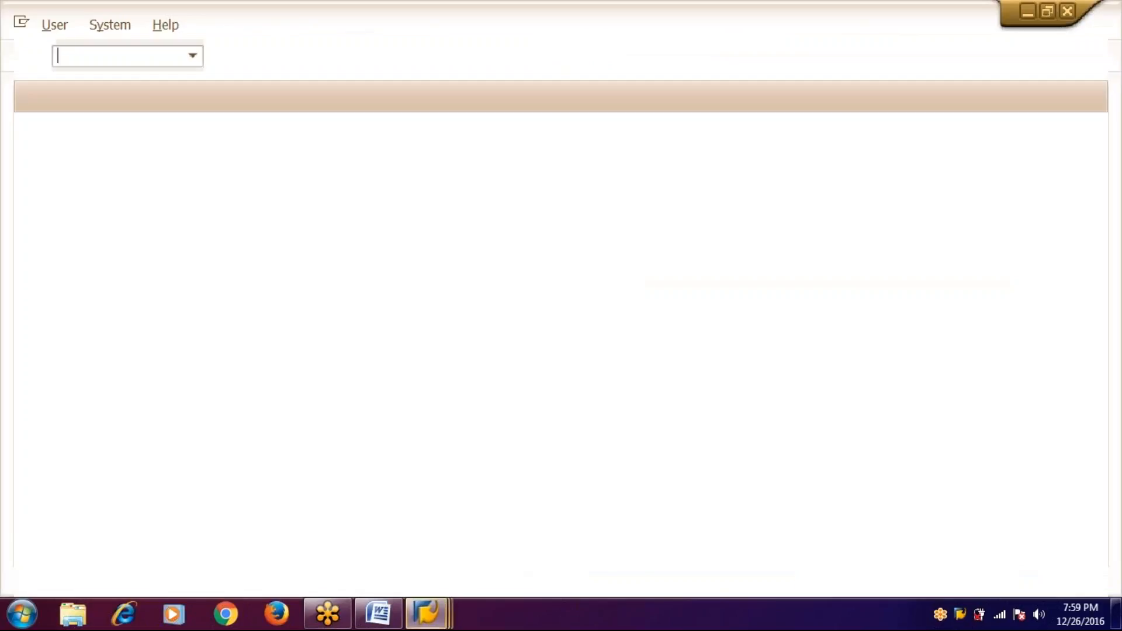
text(abap17)
key(Down)
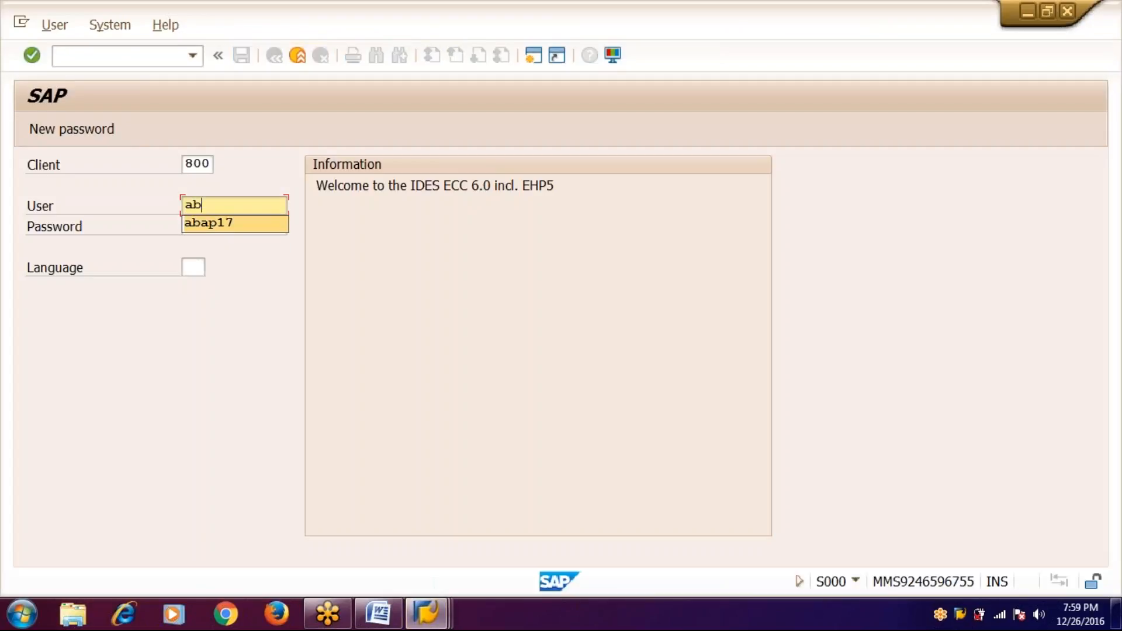
key(Tab)
text(***)
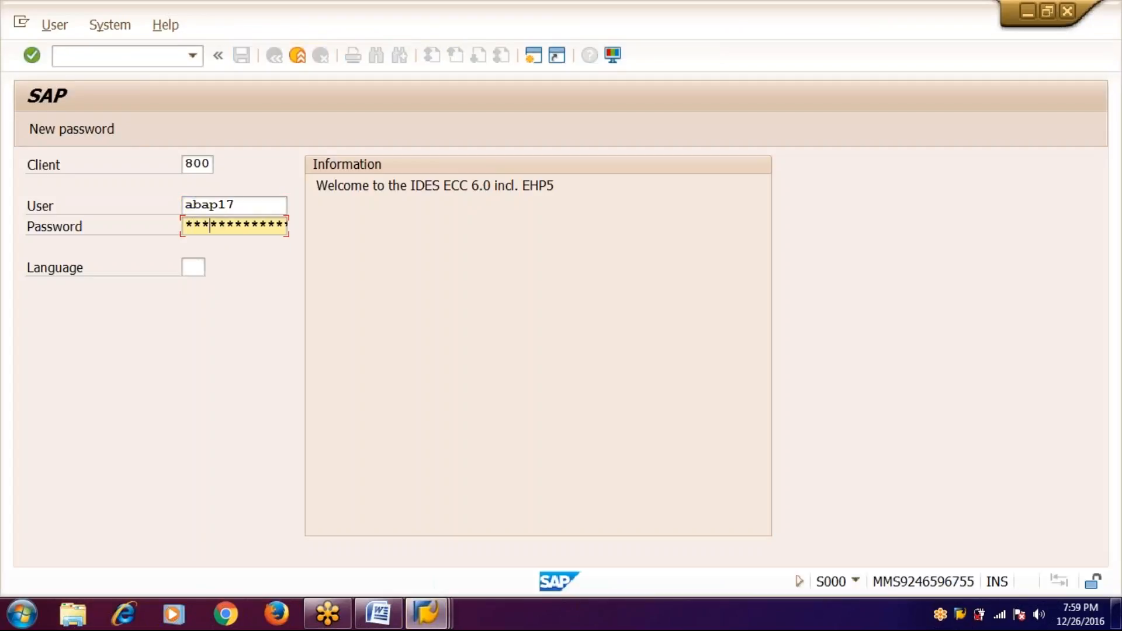
text(*****)
key(Return)
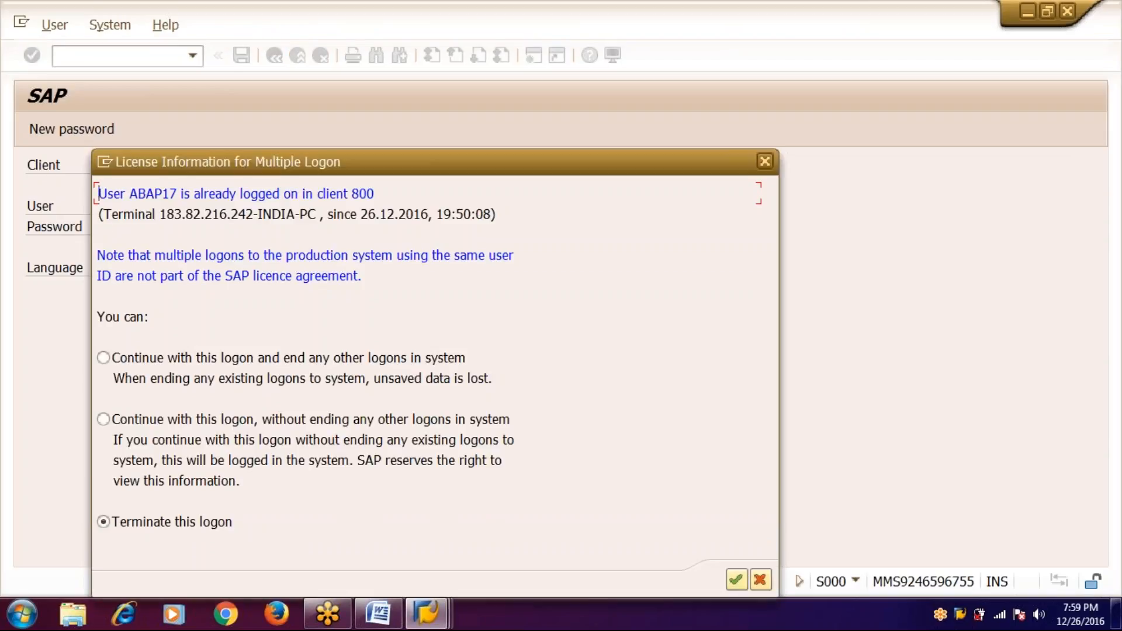
key(Up)
key(Return)
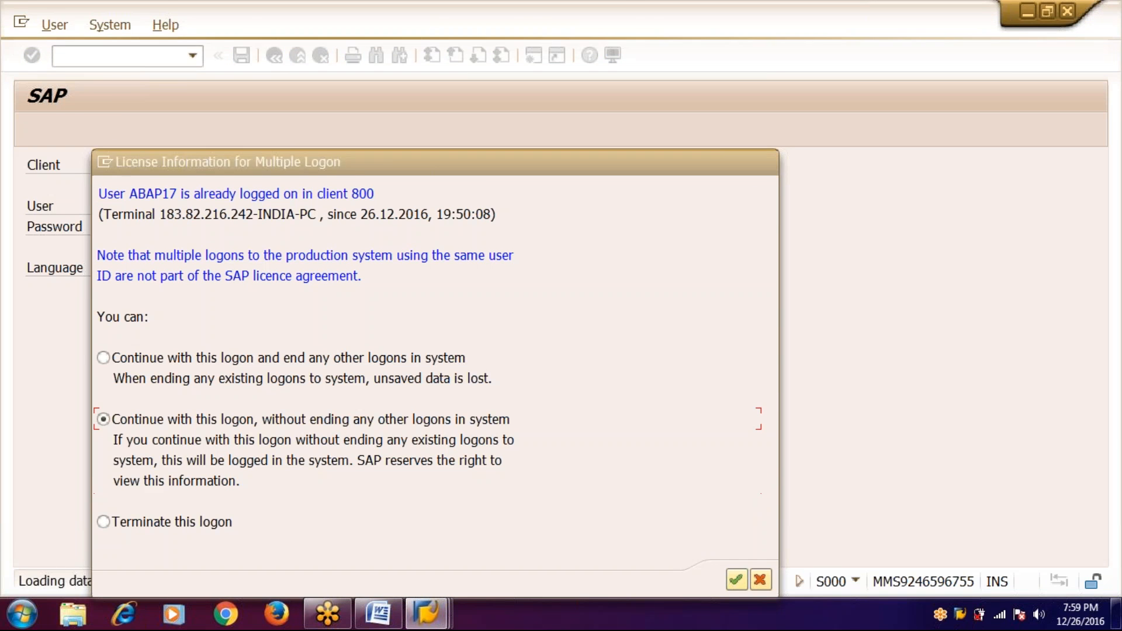
- Take the ZKP1 window back to SAP Easy Access and close SAP Logon
key(alt+Tab)
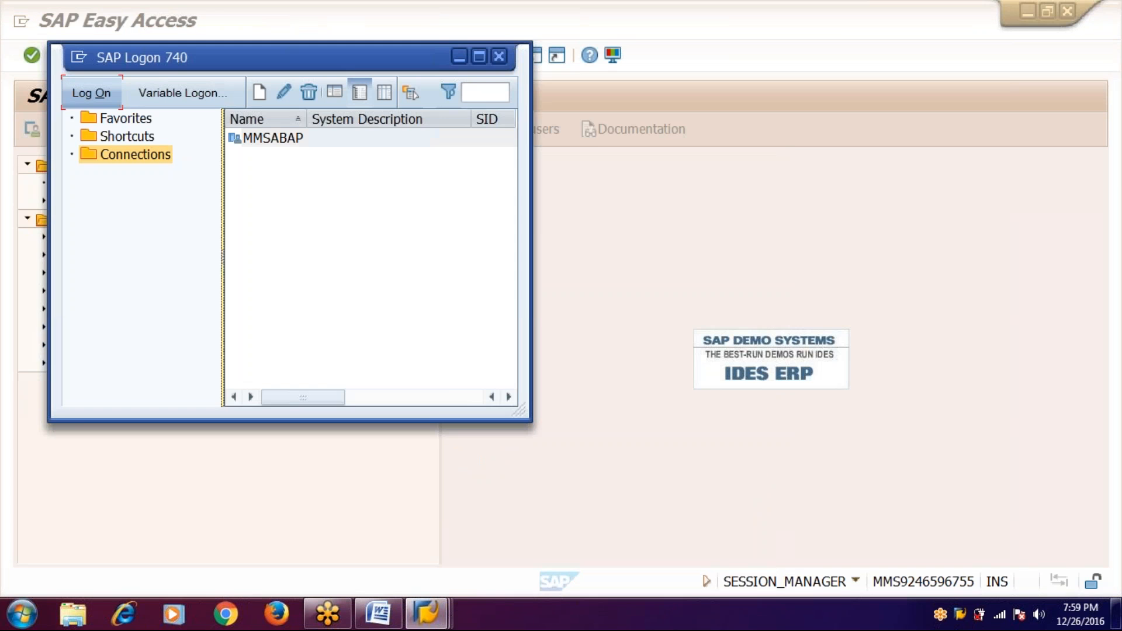
key(alt+Tab)
key(Tab)
key(alt+Tab)
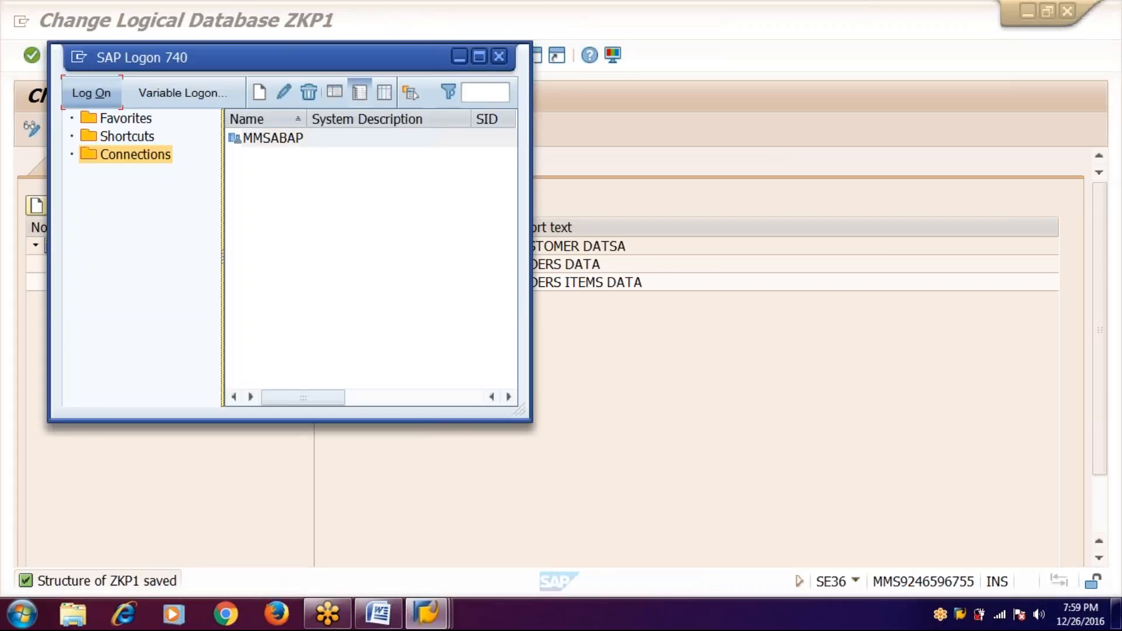
key(alt+Tab)
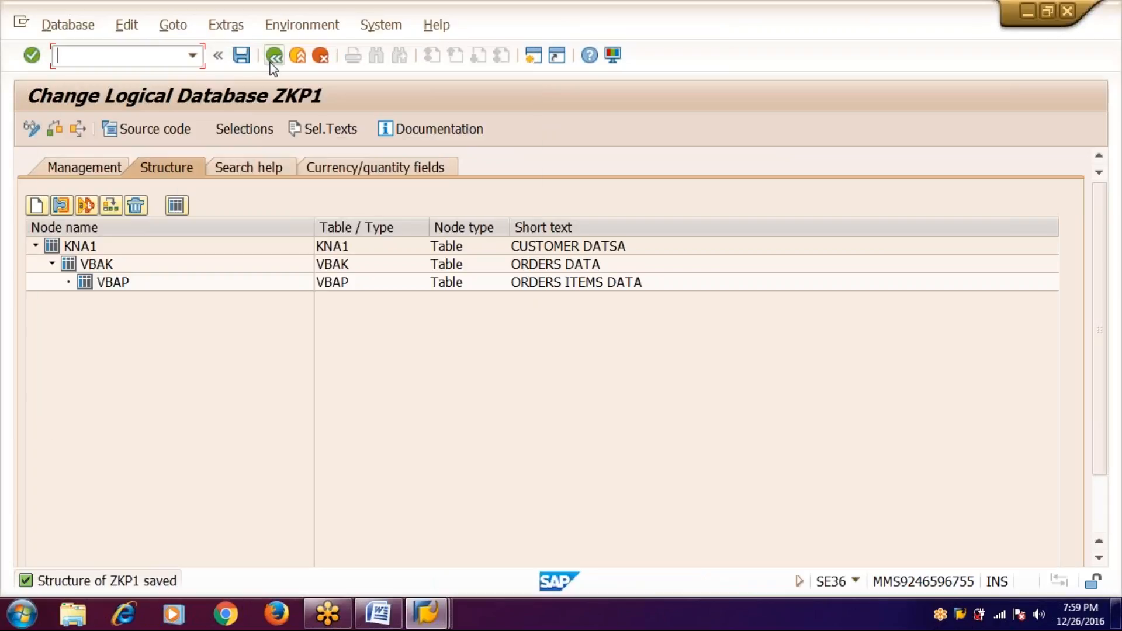
click(274, 56)
click(274, 55)
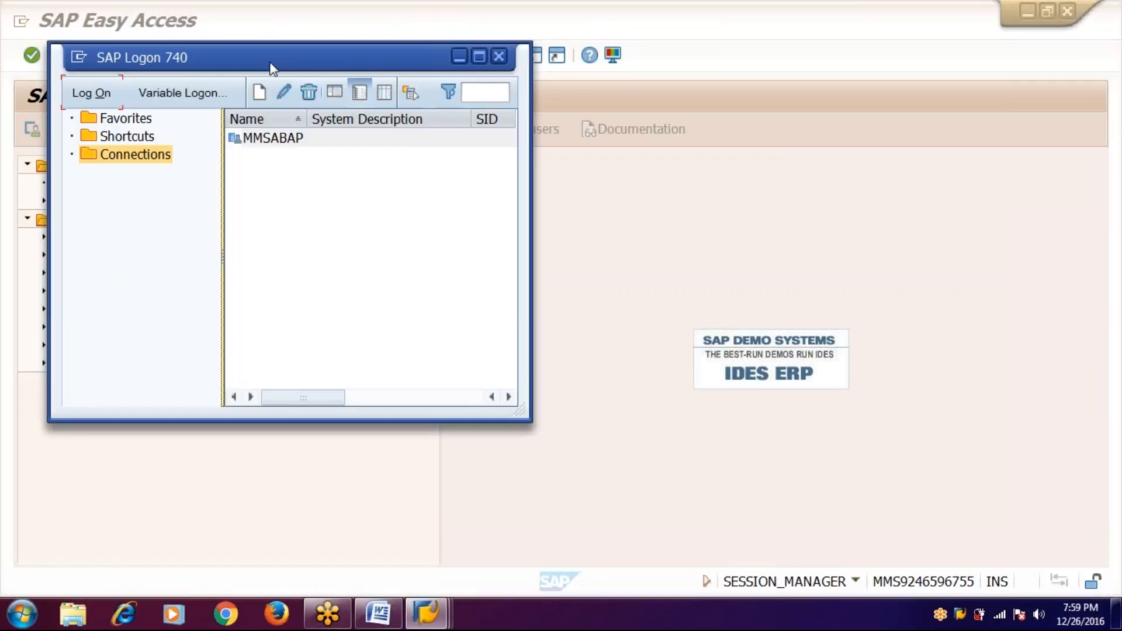
click(499, 57)
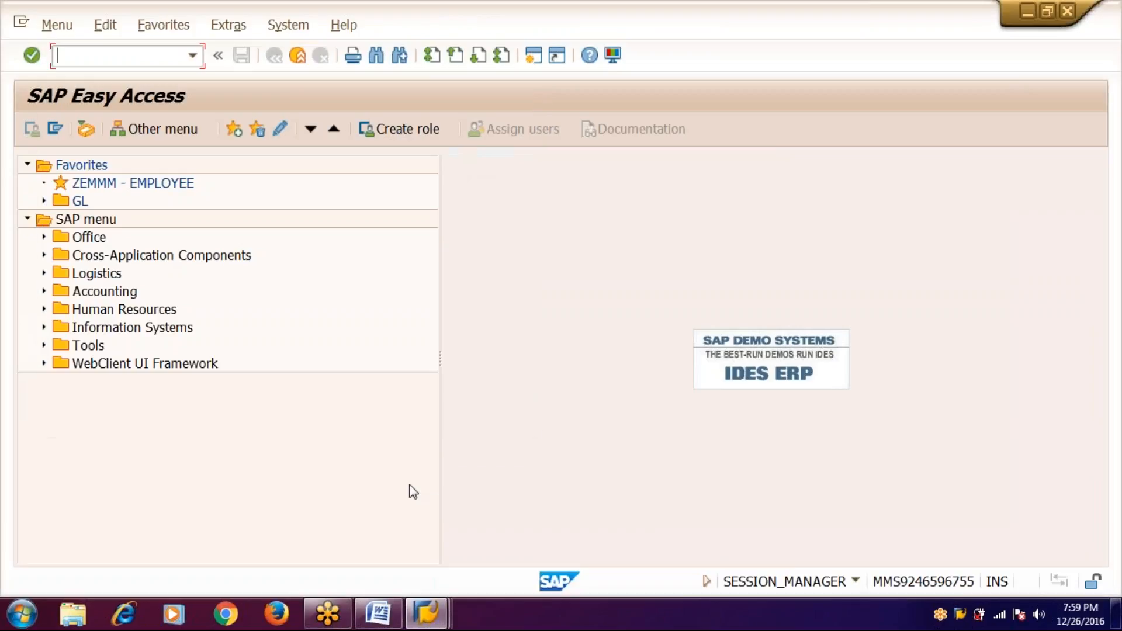
- Note '1. creation of a user group' with sq03 beside it in Word, then return to SAP
click(380, 611)
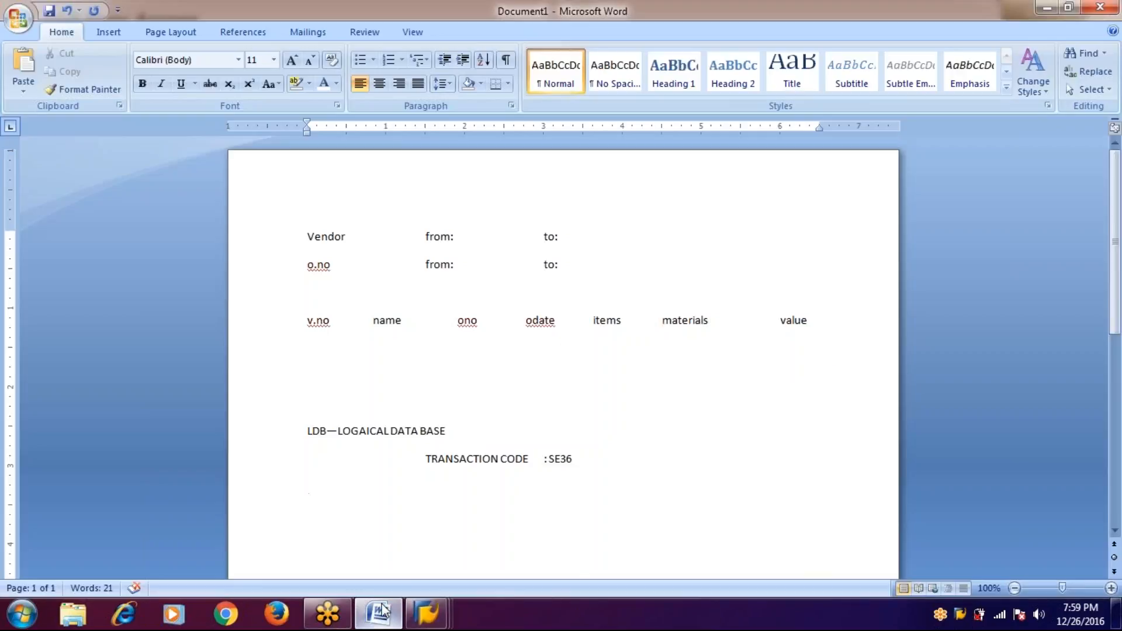
key(Return)
key(Return)
key(Return)
key(Return)
text(1. )
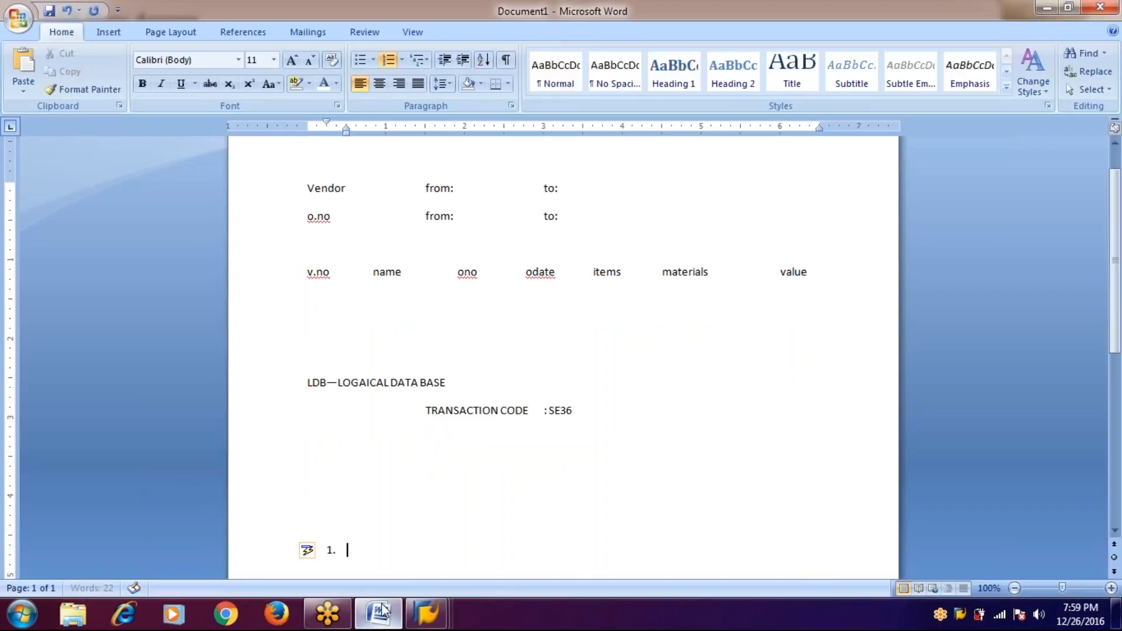
text(creation of a user group)
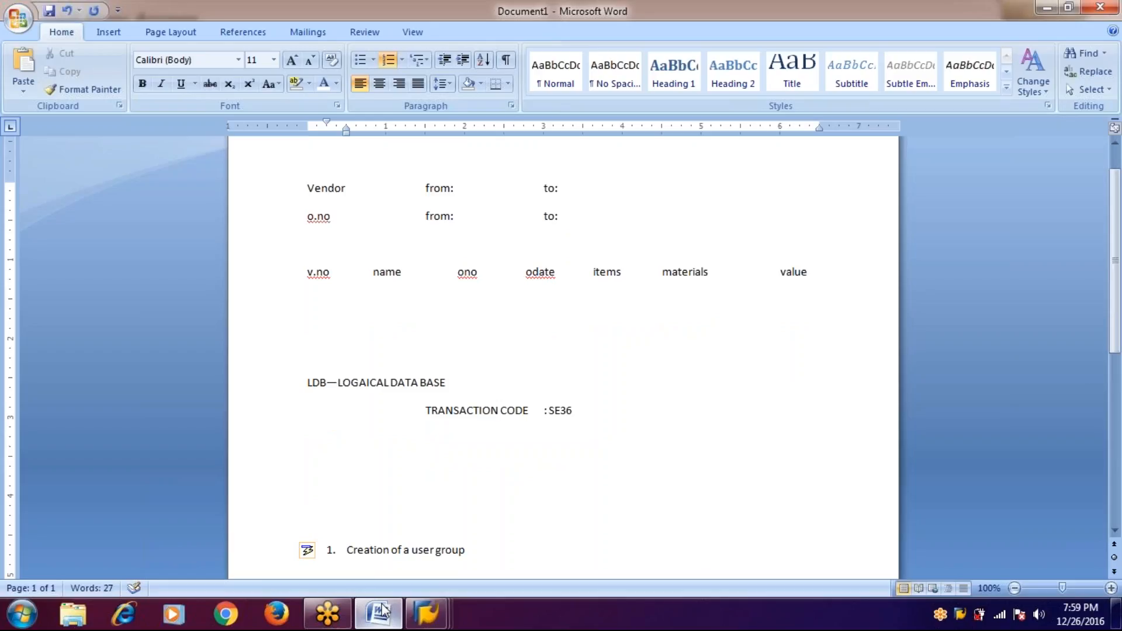
key(Tab)
key(Tab)
key(Tab)
key(Tab)
key(Tab)
text(sq03)
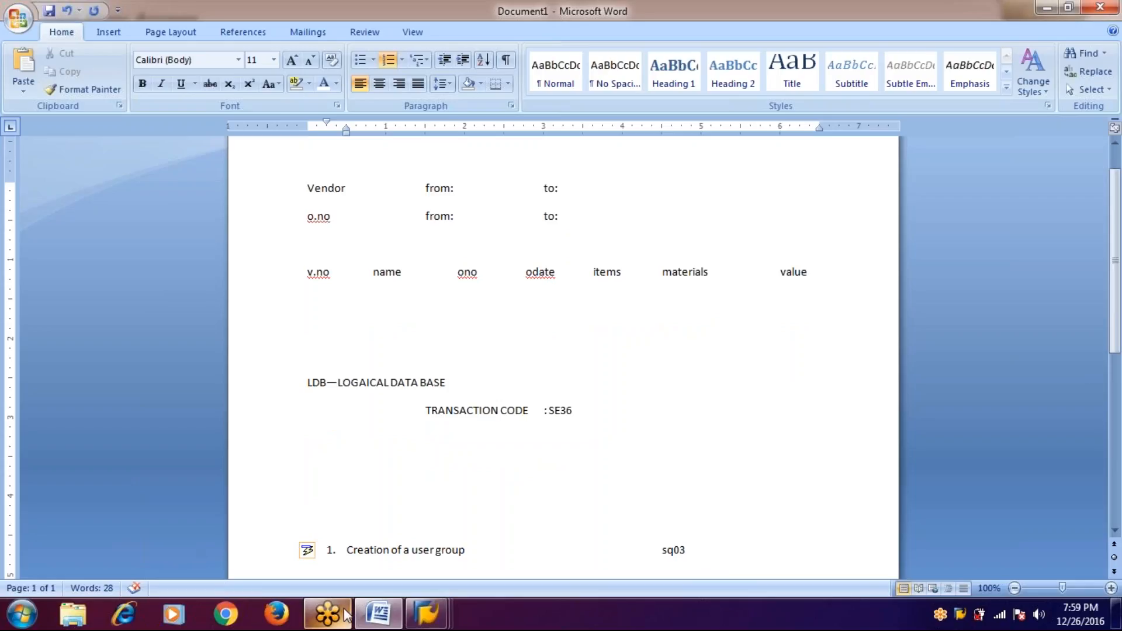
click(446, 615)
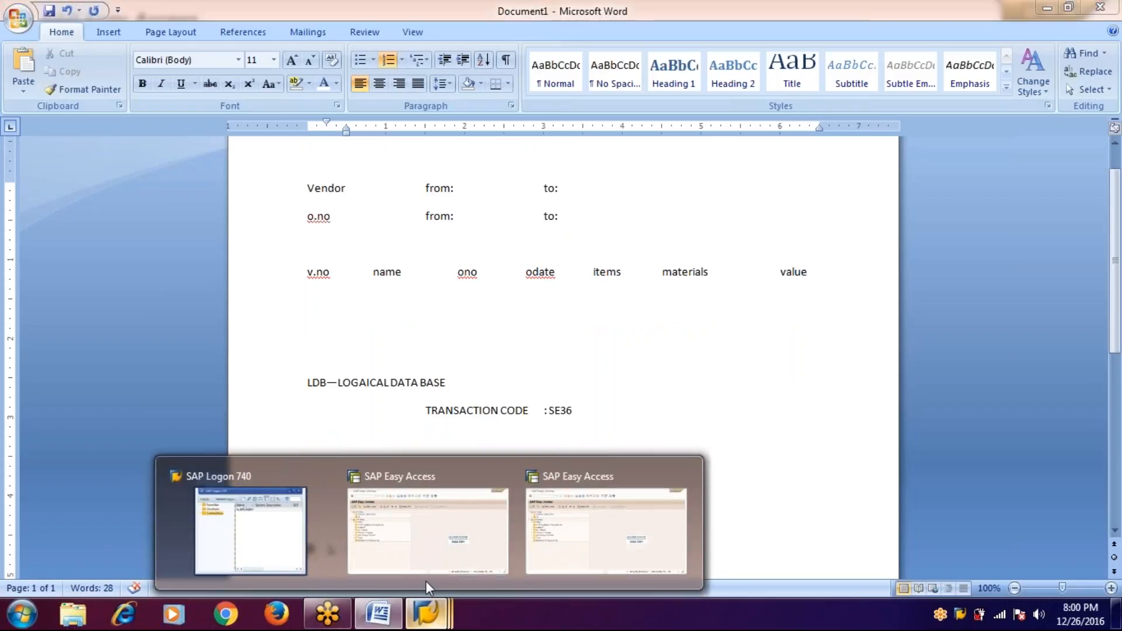
click(427, 549)
- Create user group ZMMUSG in SQ03, described 'Material Management User Group', saved as a local object
text(sq03)
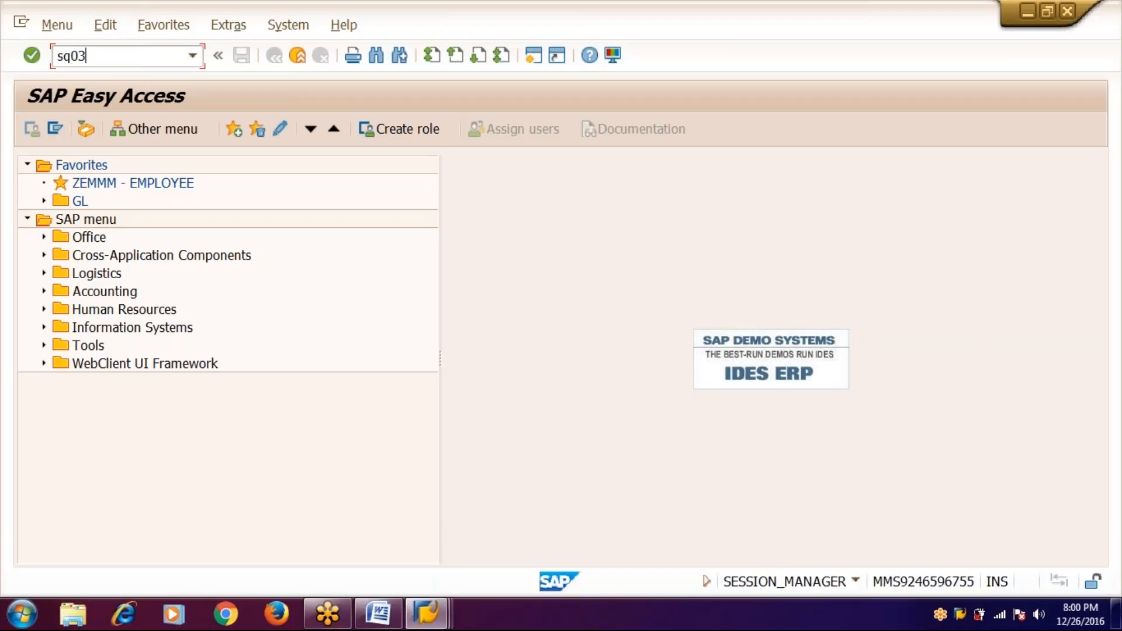
key(Return)
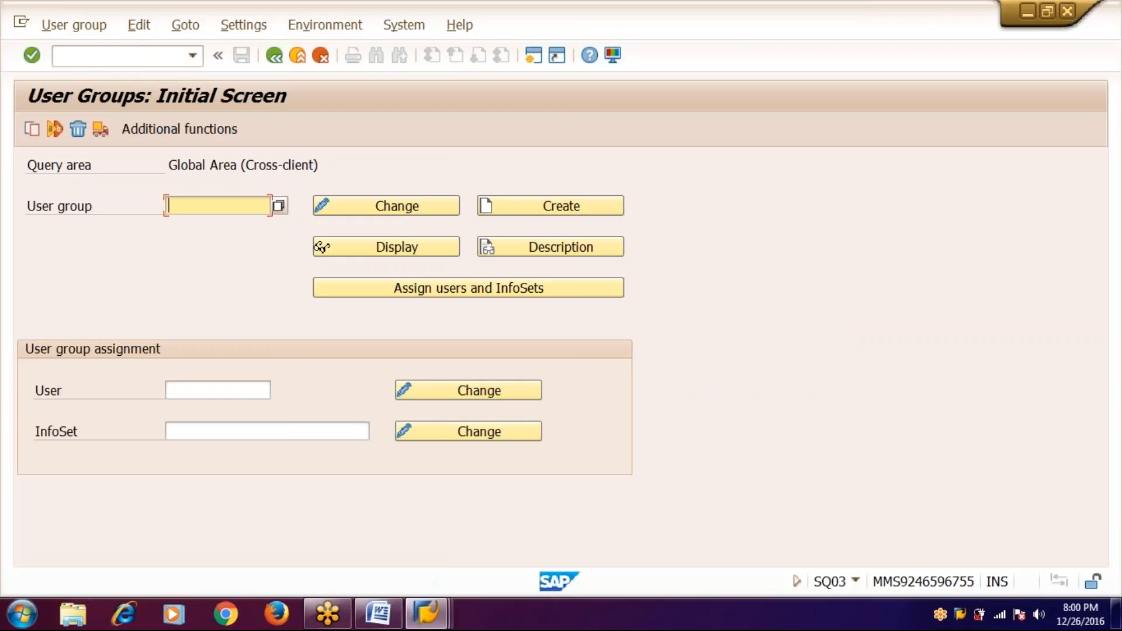
text(zmmusg)
click(584, 209)
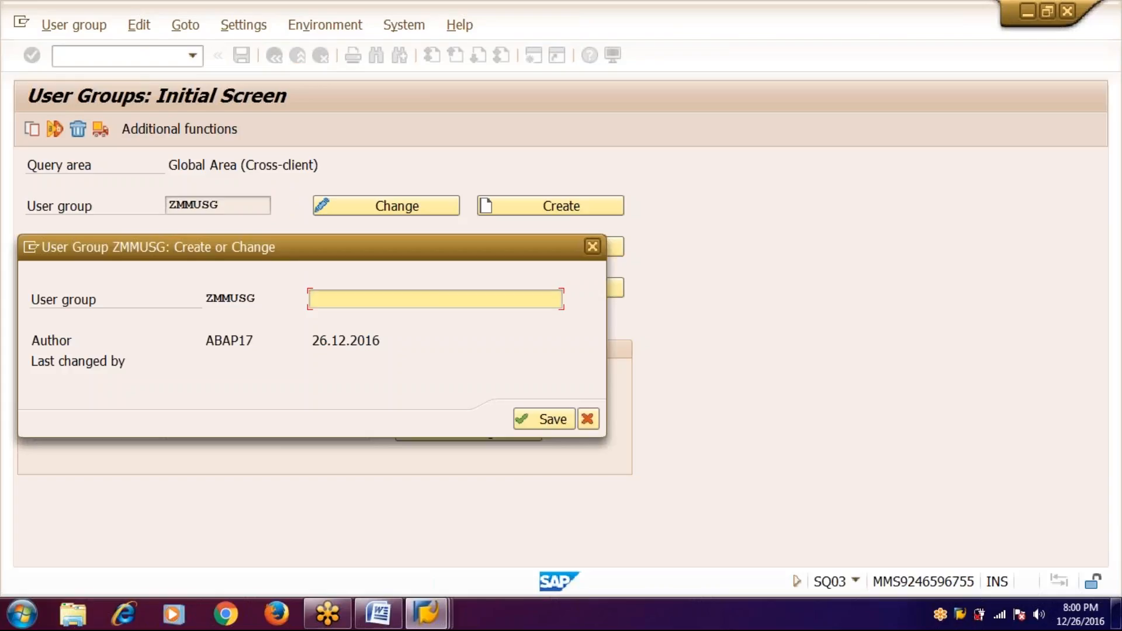
text(Material Managemen)
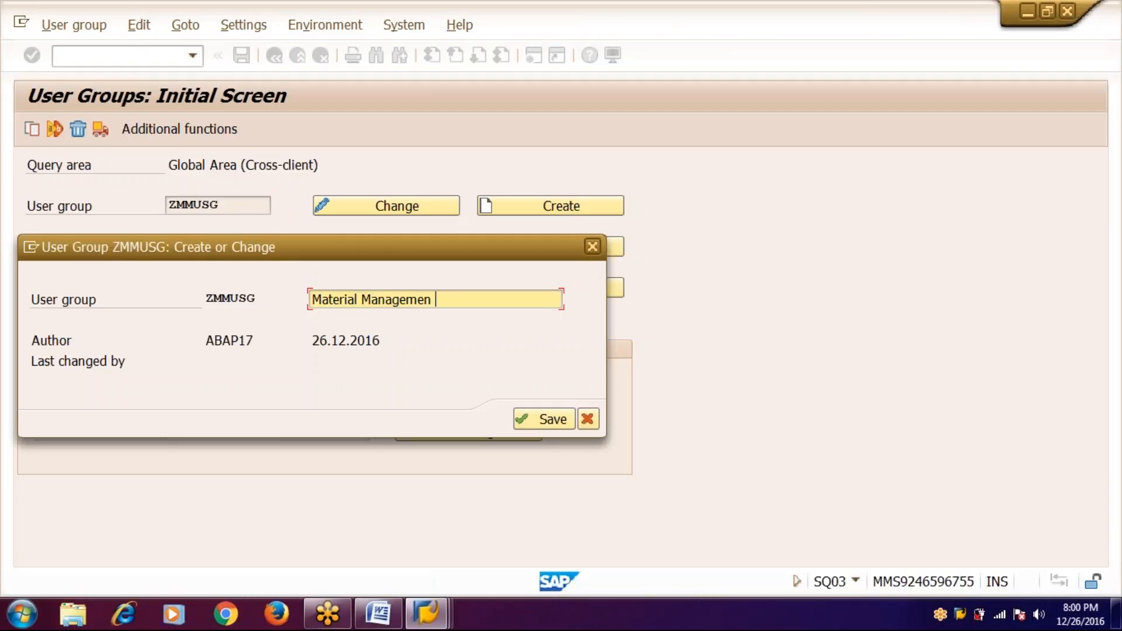
text( t)
text(t Usert)
key(BackSpace)
text(Group)
click(547, 418)
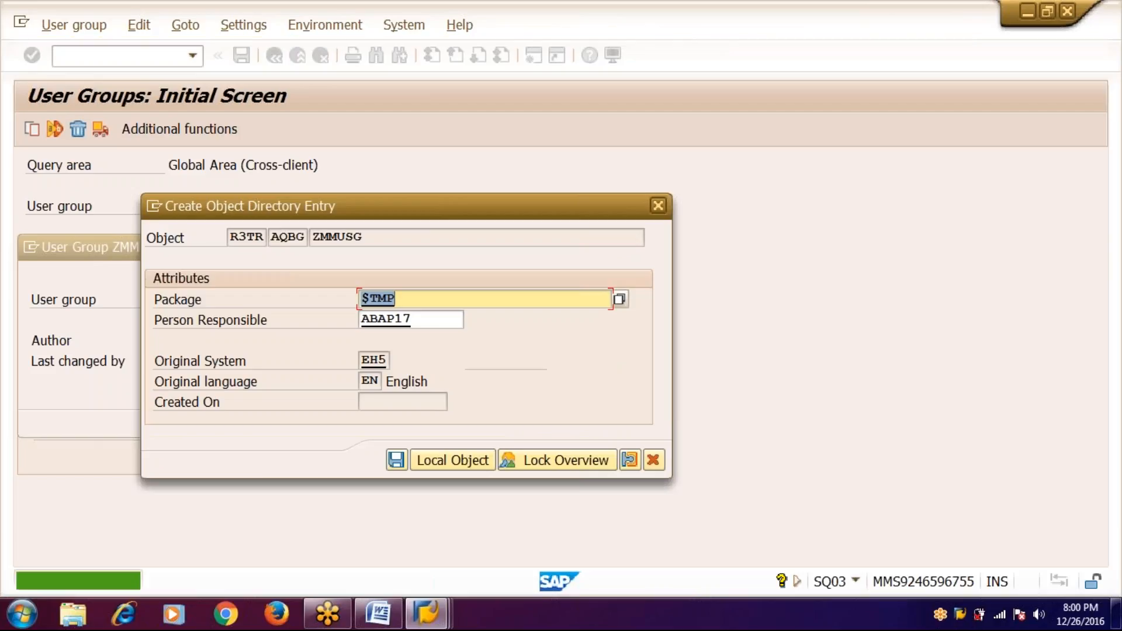
click(448, 462)
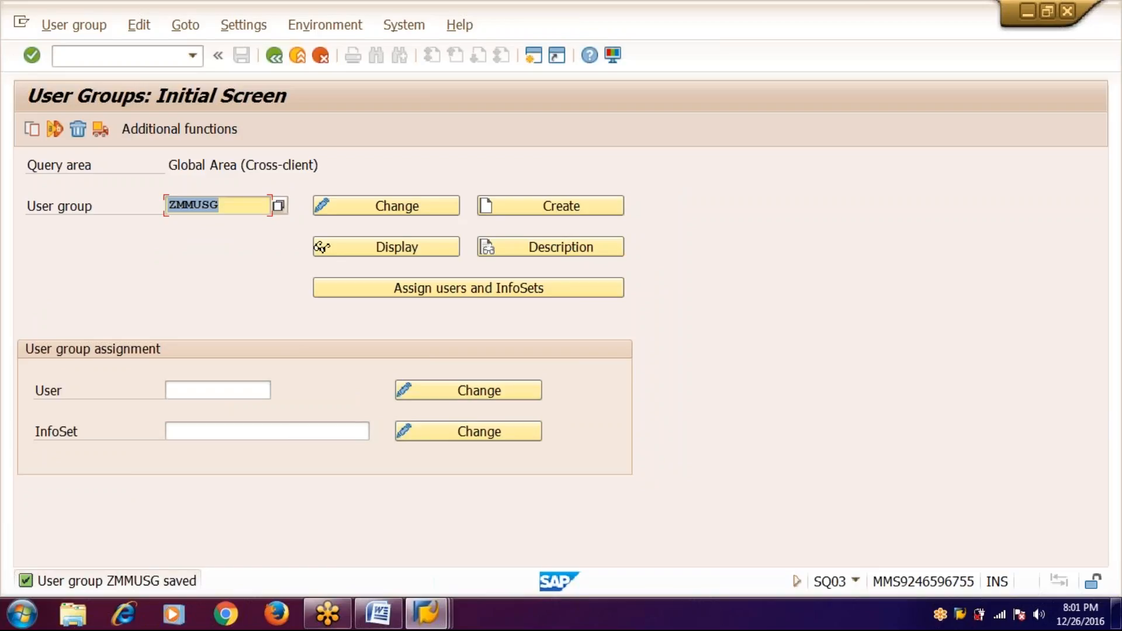
click(280, 55)
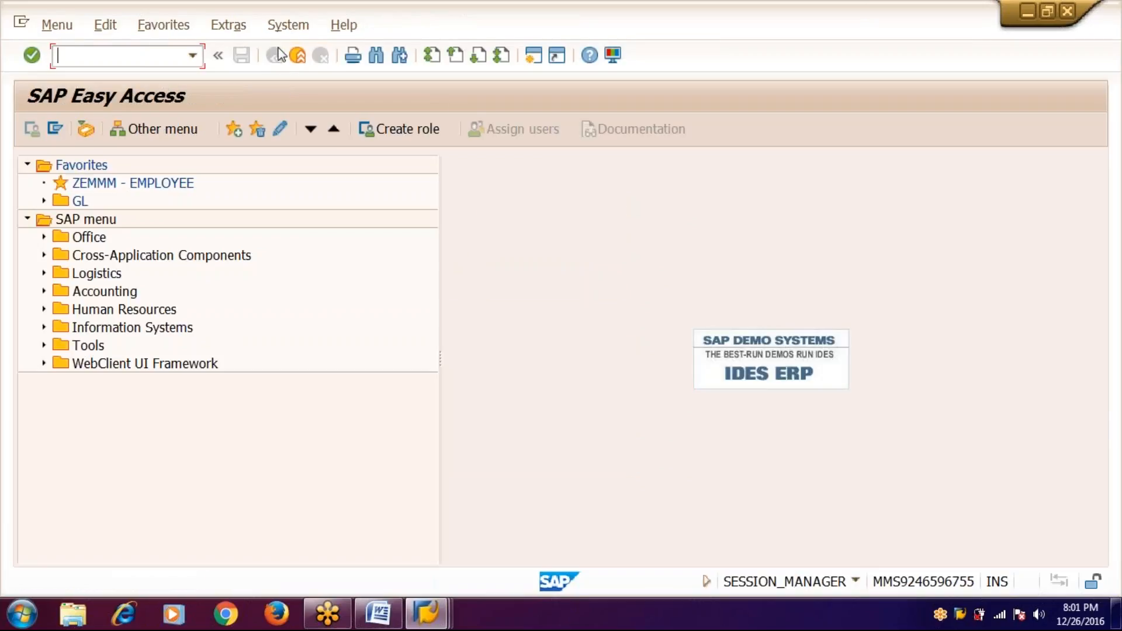
- Note '2. create an infoset' with sq02 beside it in Word, then enter sq02 in SAP
key(alt+Tab)
key(Return)
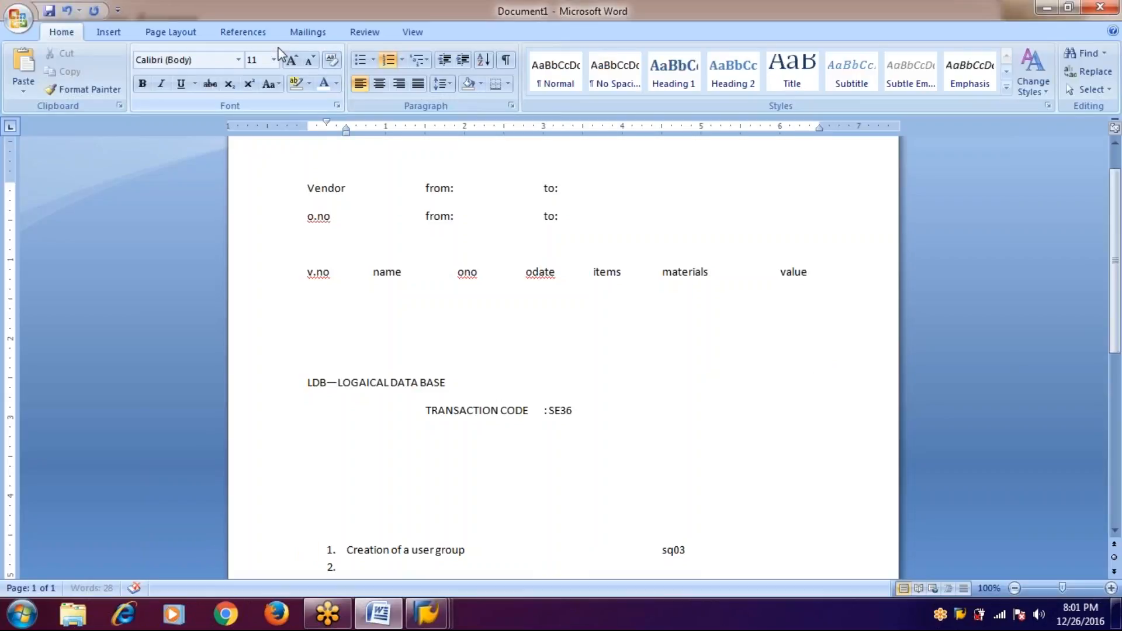
text(create an infose)
key(Tab)
key(Tab)
key(Tab)
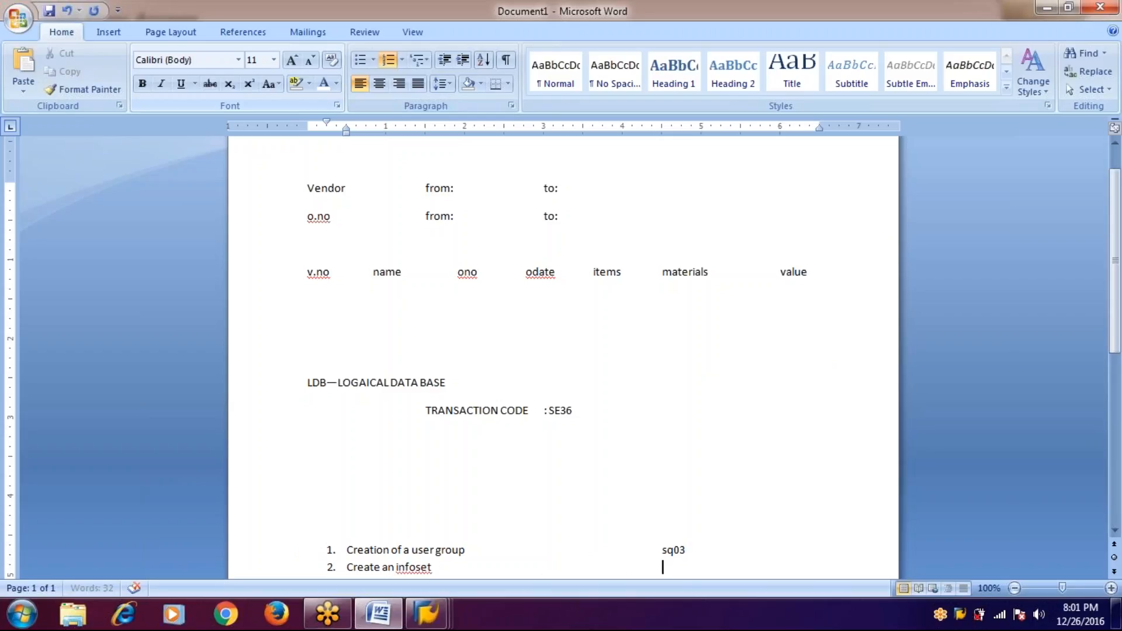
text(sq02)
key(alt+Tab)
text(s)
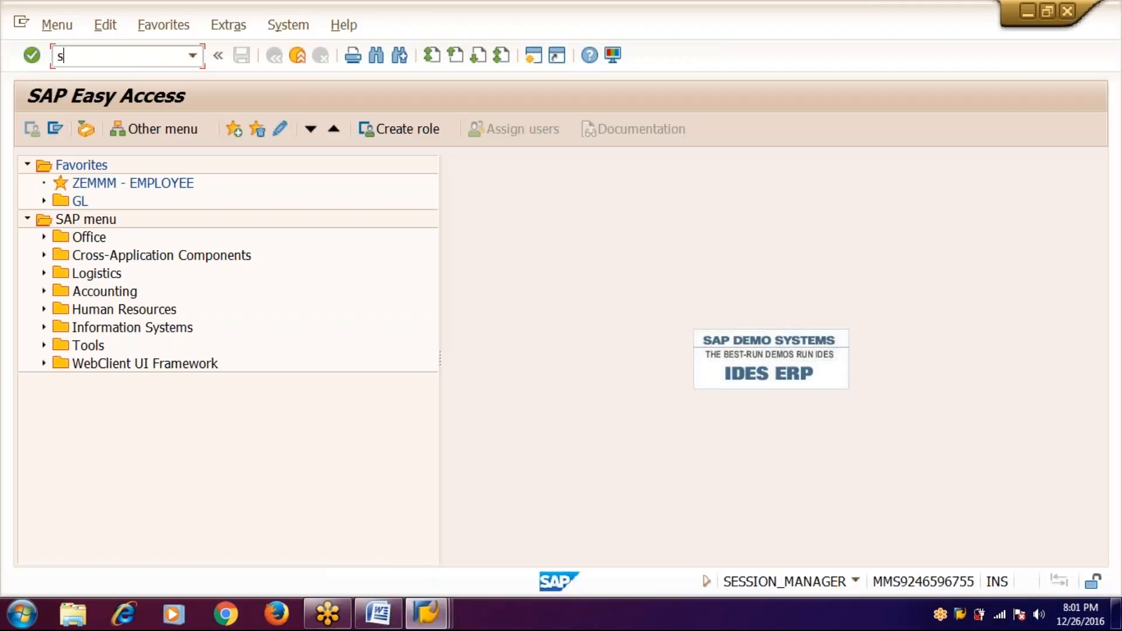
text(q02)
- Run SQ02 and start creating InfoSet ZMMINF
key(Return)
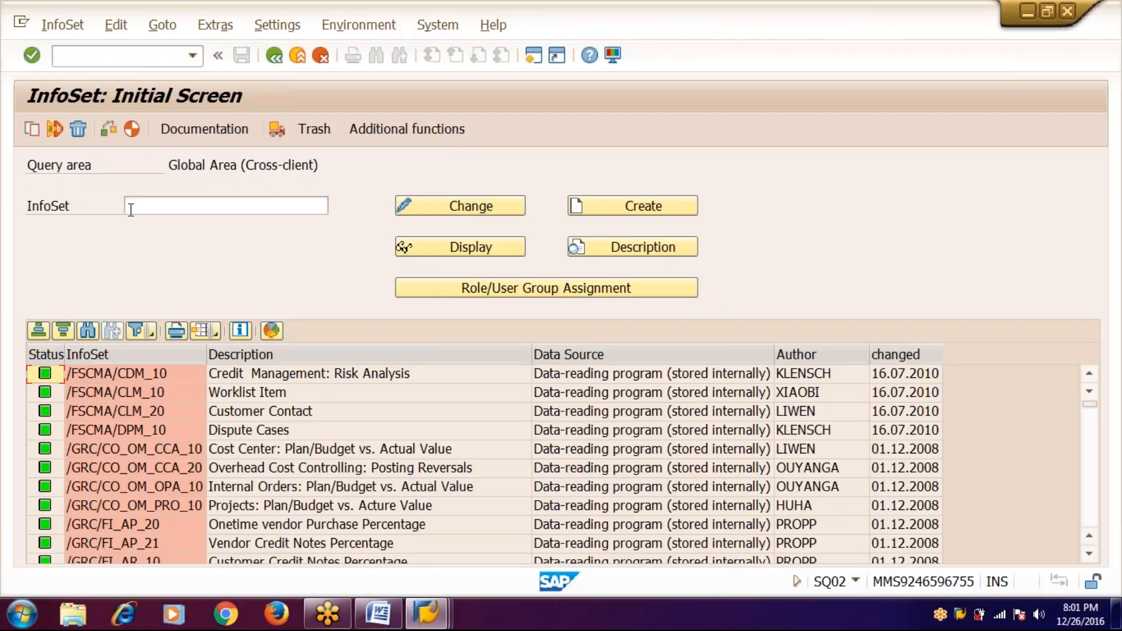
click(129, 207)
text(zmminf)
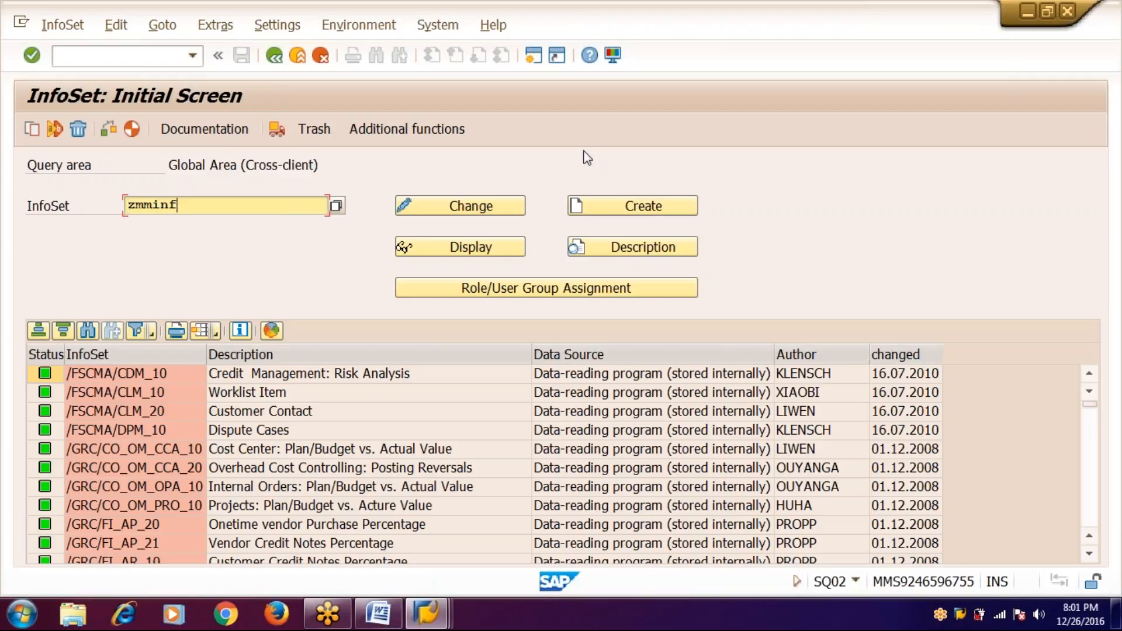
click(655, 206)
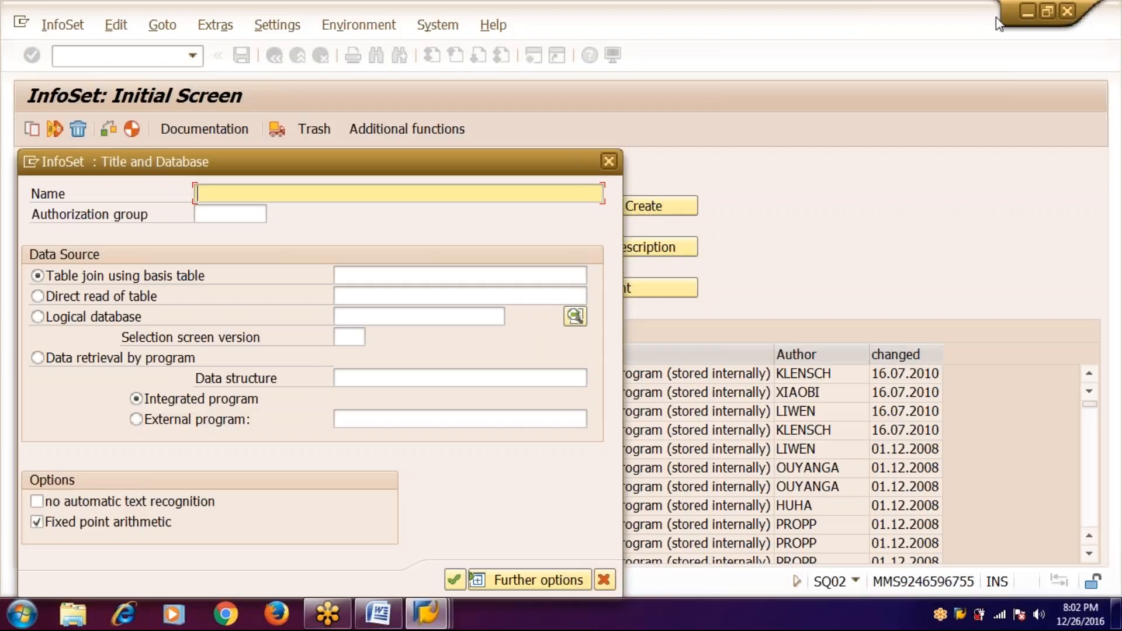
- Name it 'material details of sales orders' with authorization group zmmusg and logical database zkp1
click(980, 18)
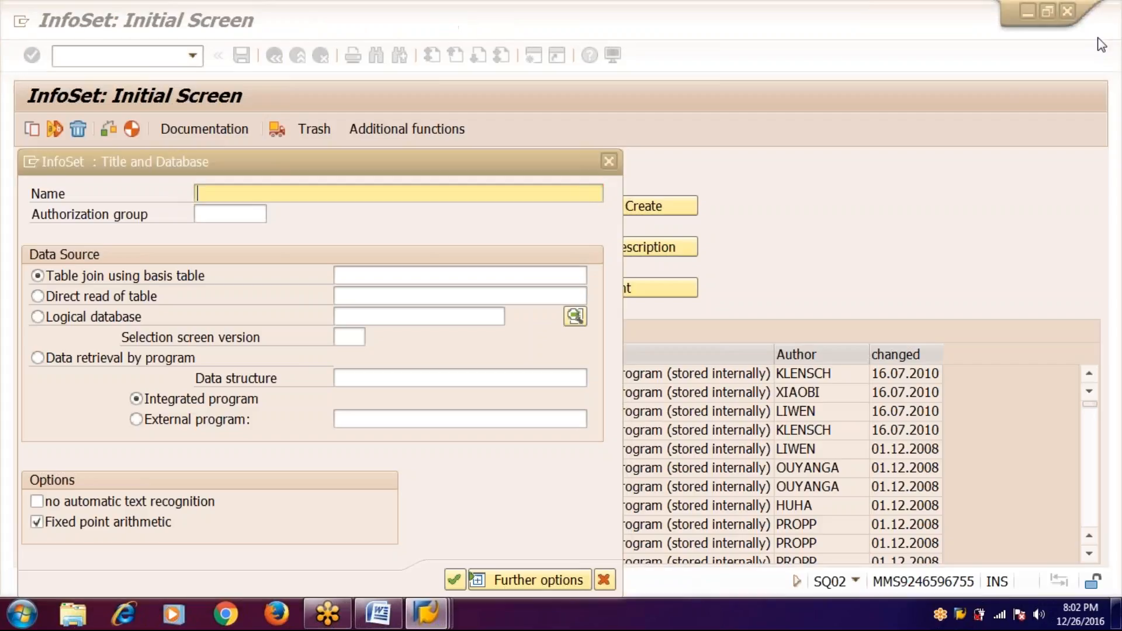
click(425, 163)
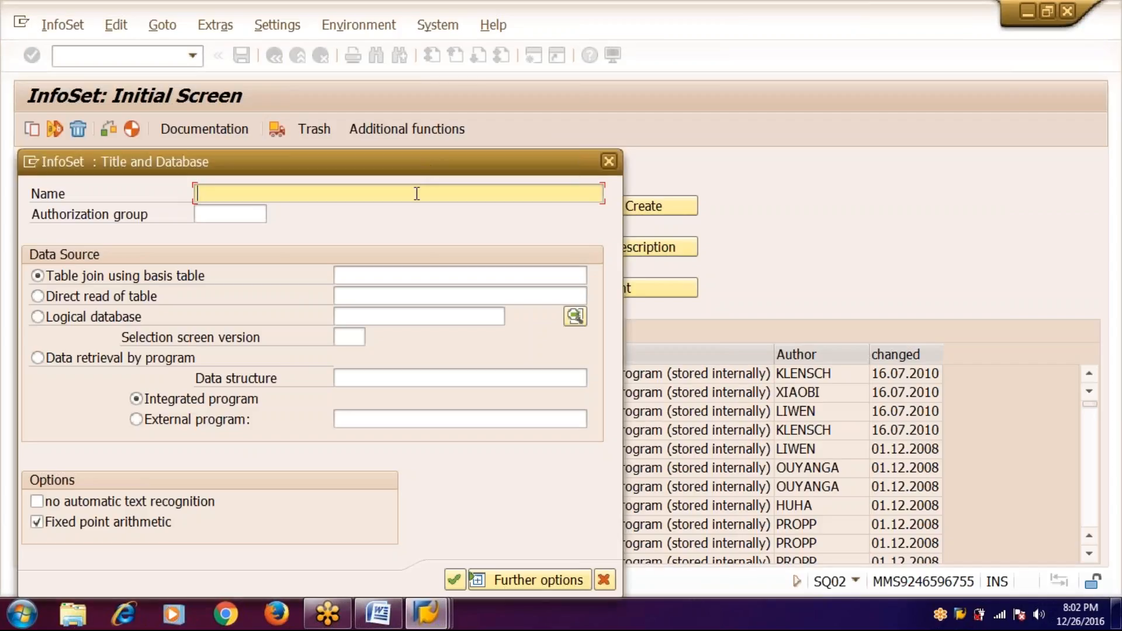
text(material details o)
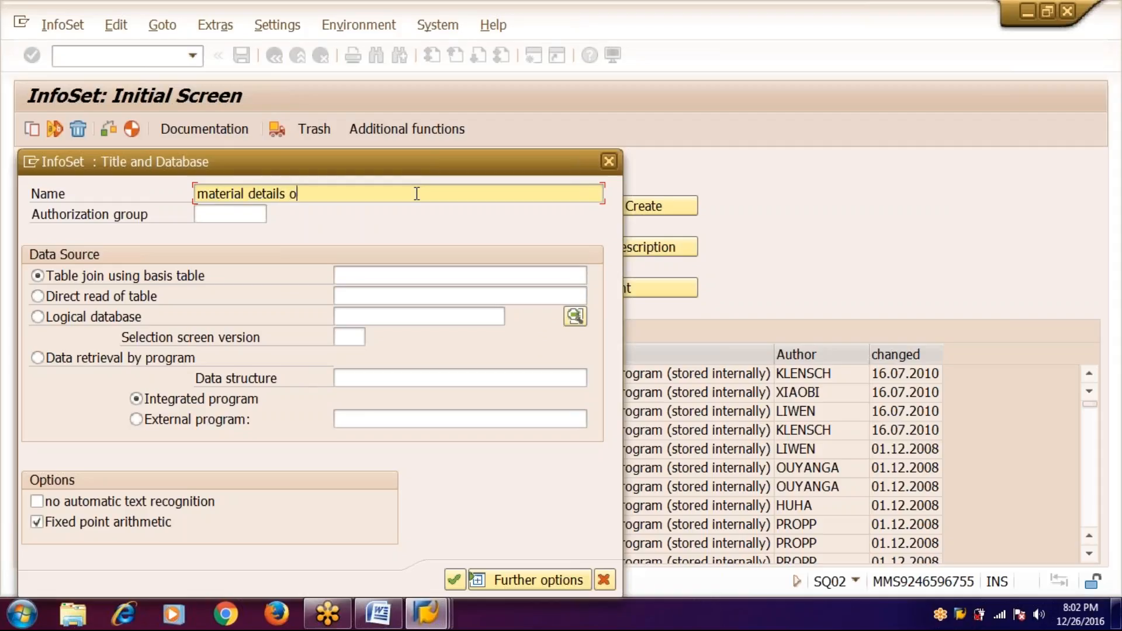
text(f sales orders)
key(Tab)
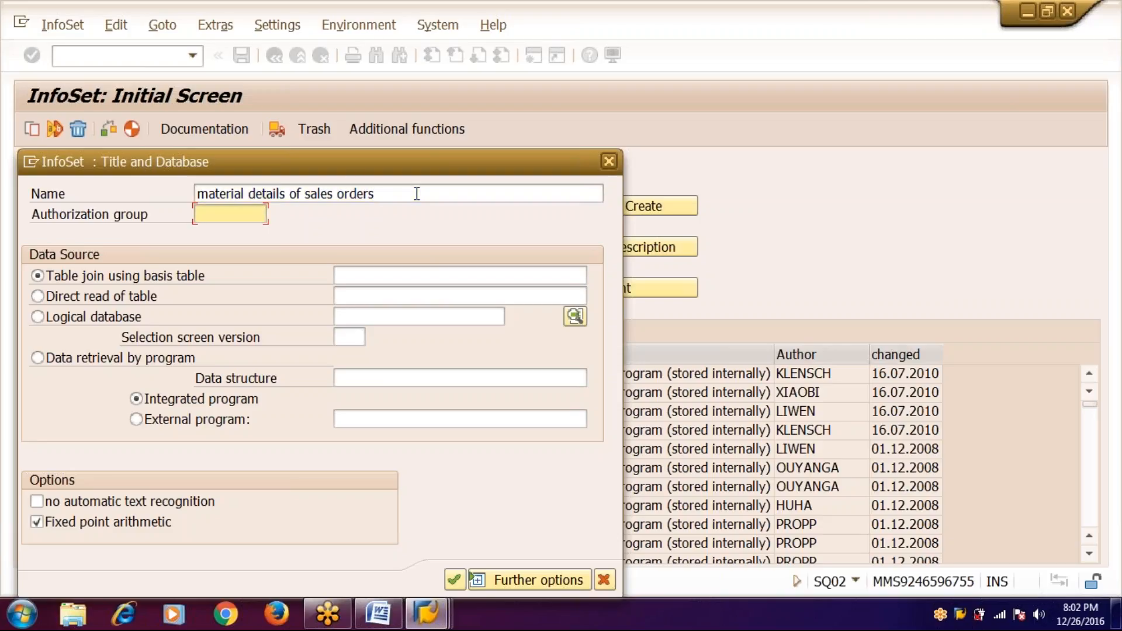
text(zmmusg)
click(130, 317)
click(378, 320)
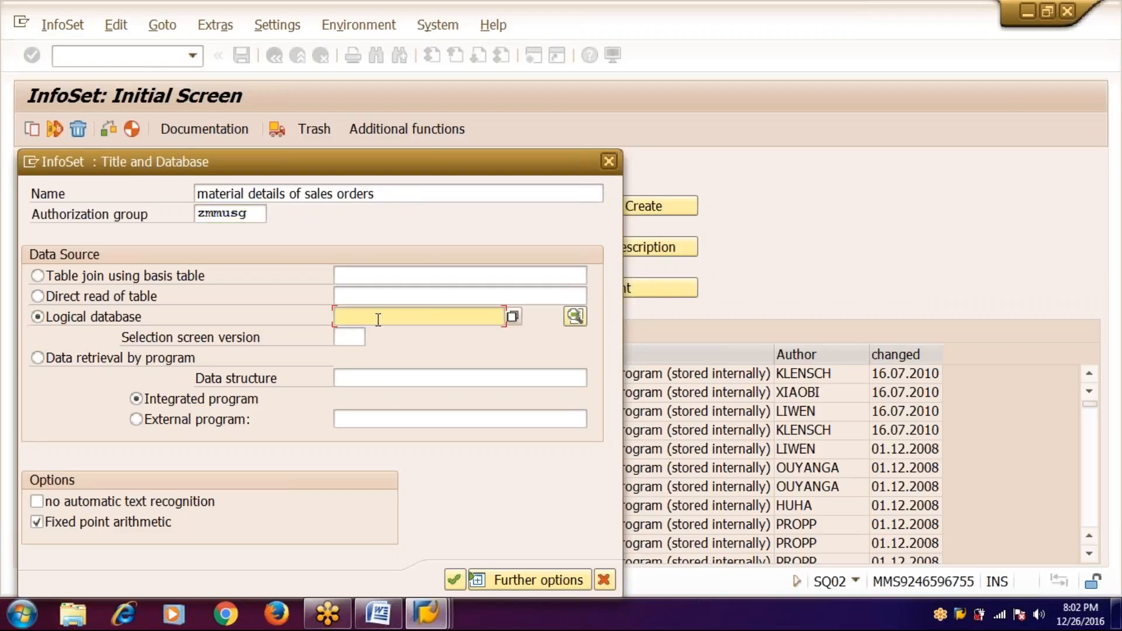
text(zkp1)
- Confirm the InfoSet setup and add Customer Number, Country Key and Name 1 to field group 01
click(456, 580)
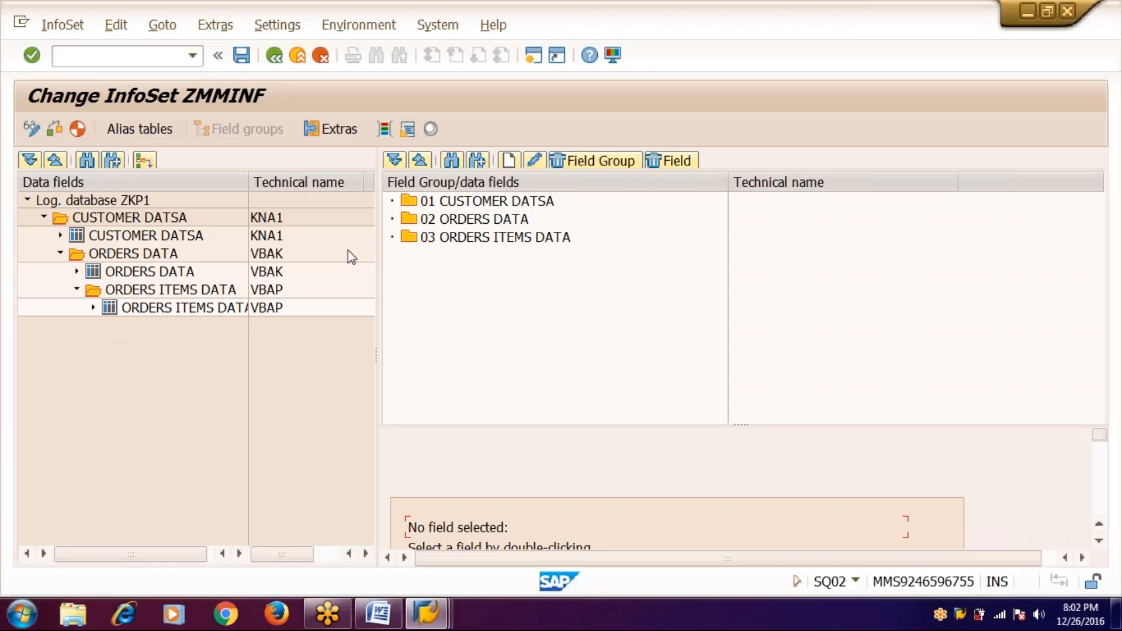
click(457, 203)
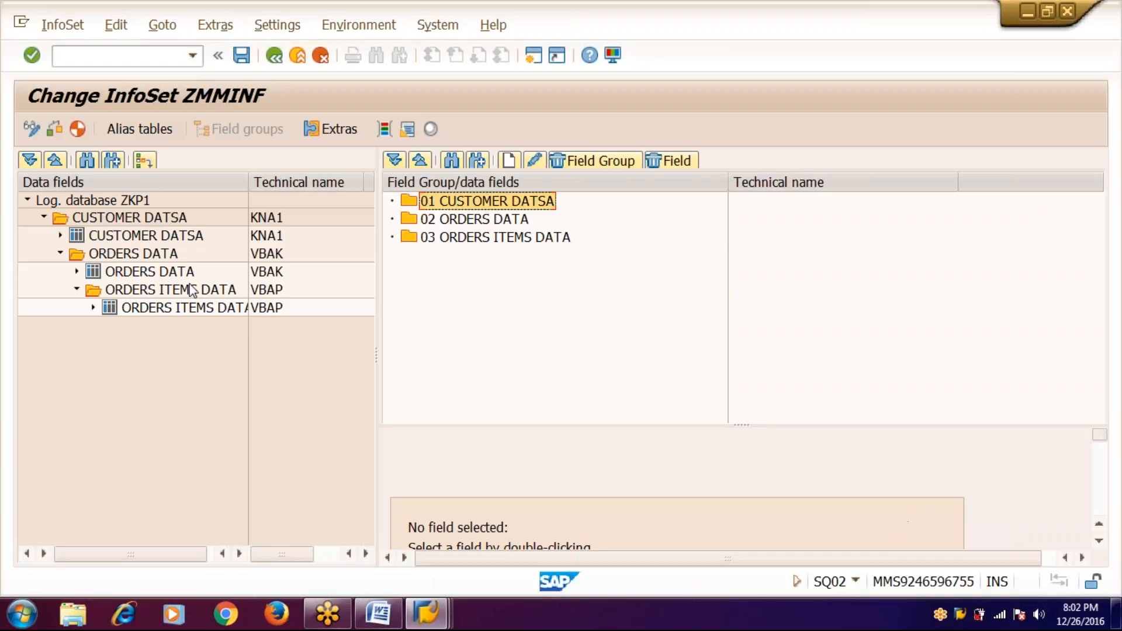
click(61, 236)
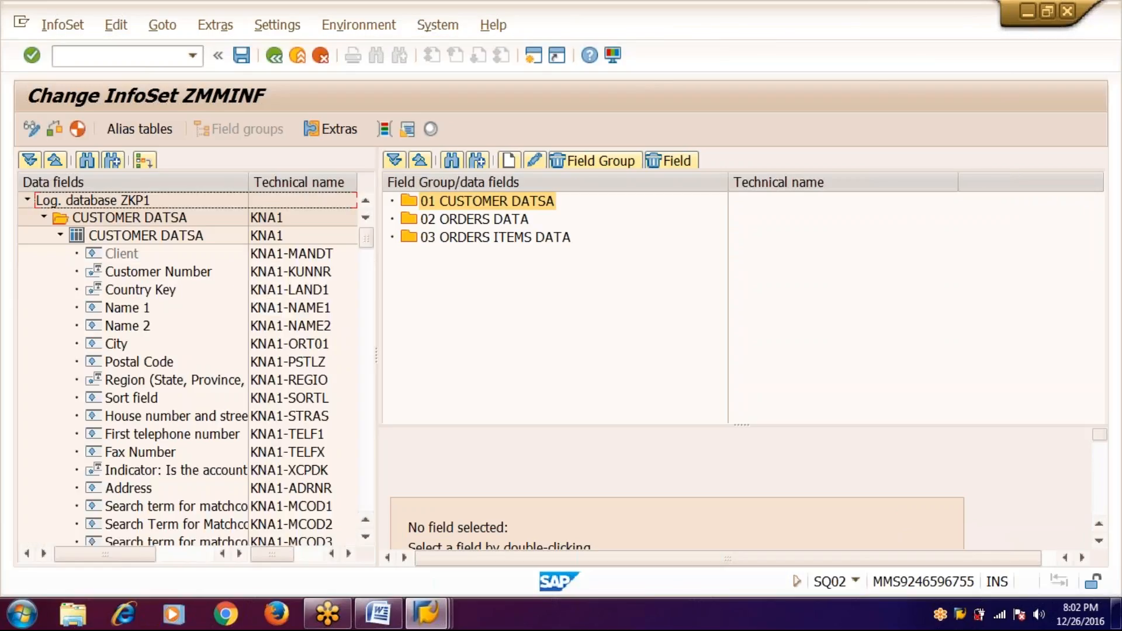
click(176, 275)
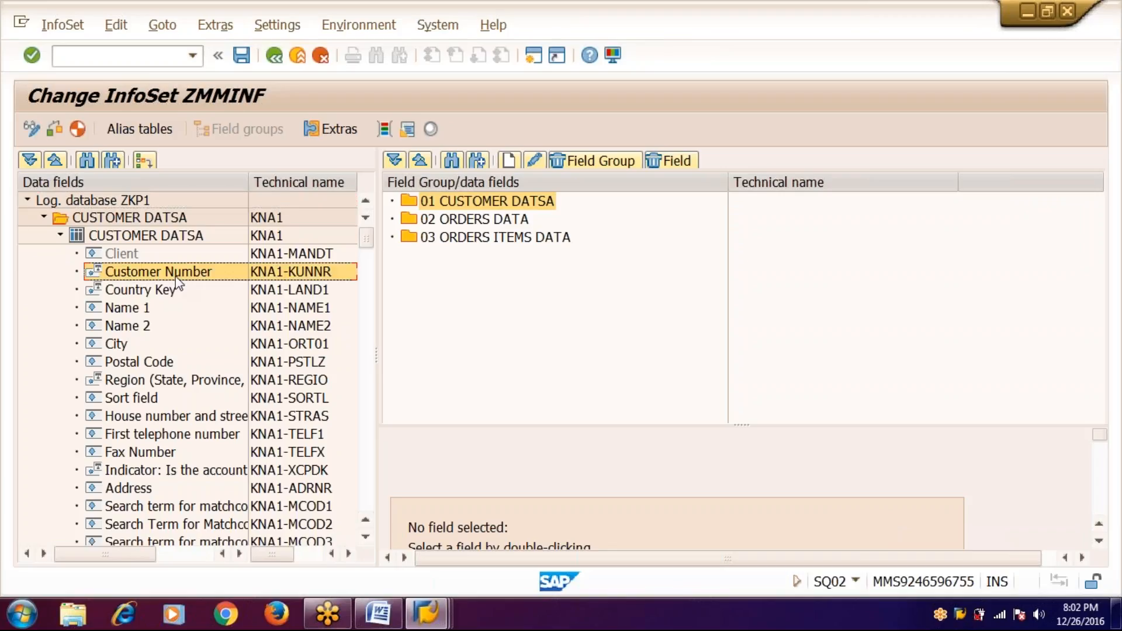
right_click(176, 277)
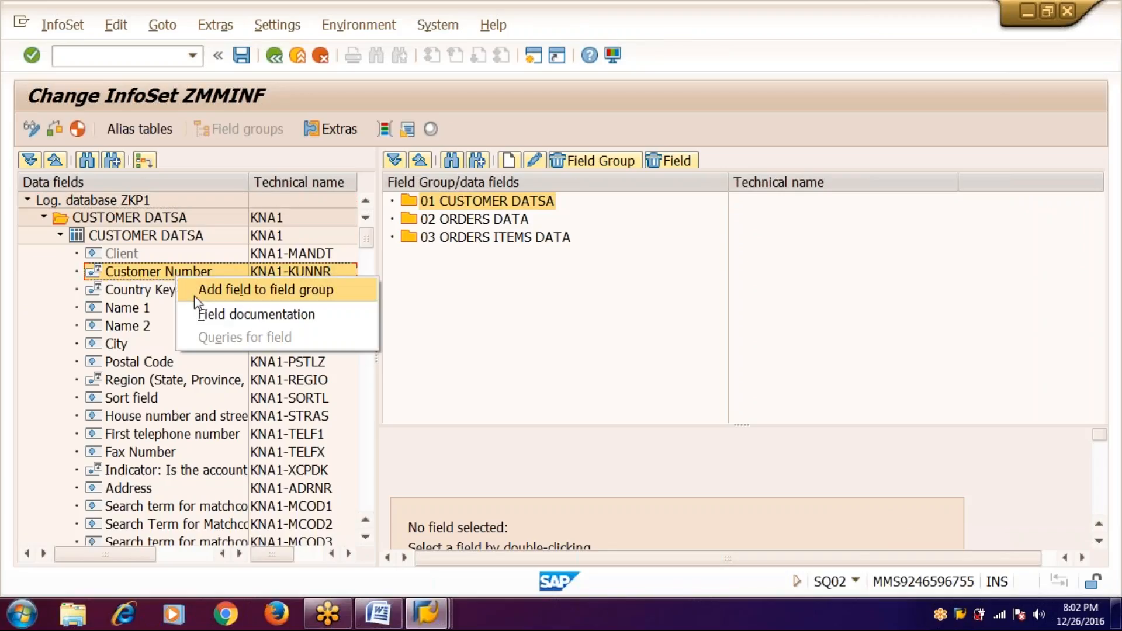
click(194, 290)
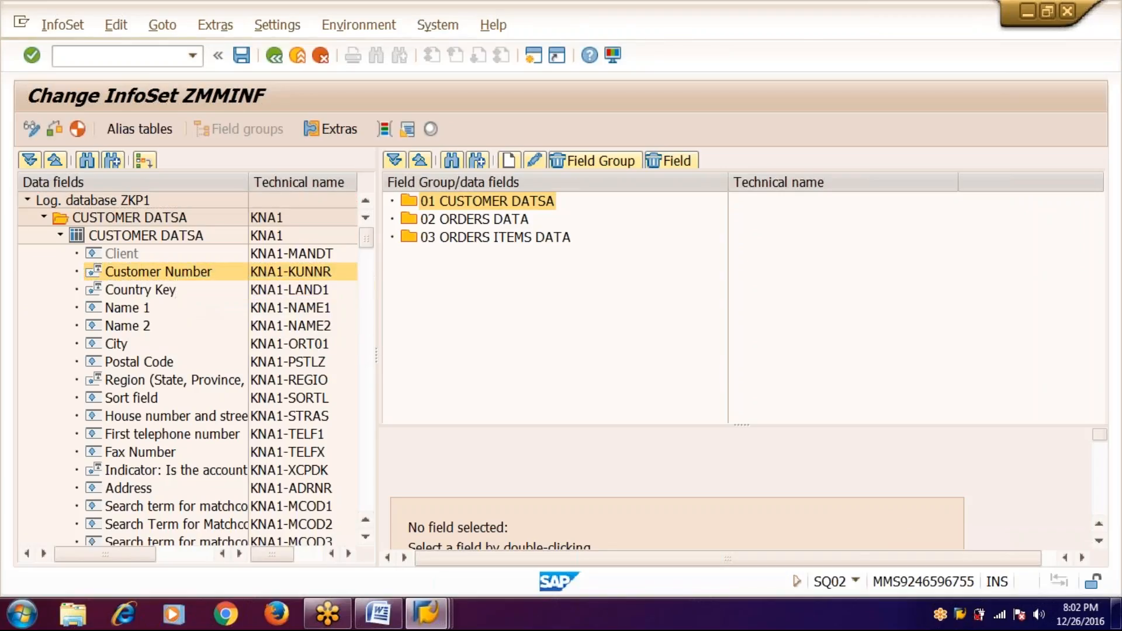
click(148, 294)
right_click(150, 292)
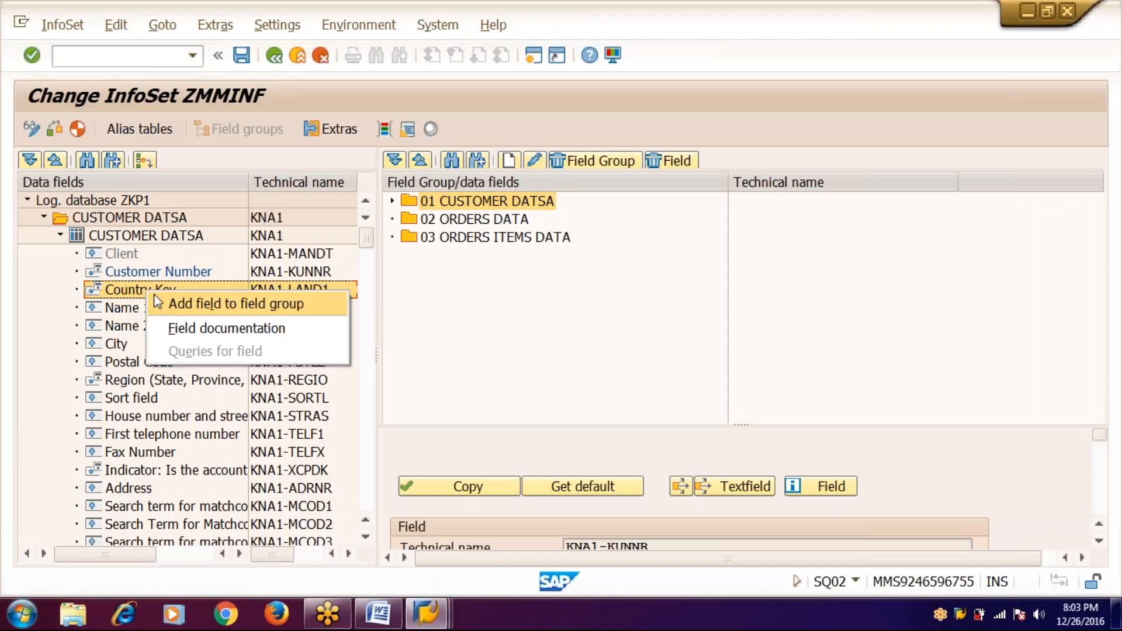
click(158, 301)
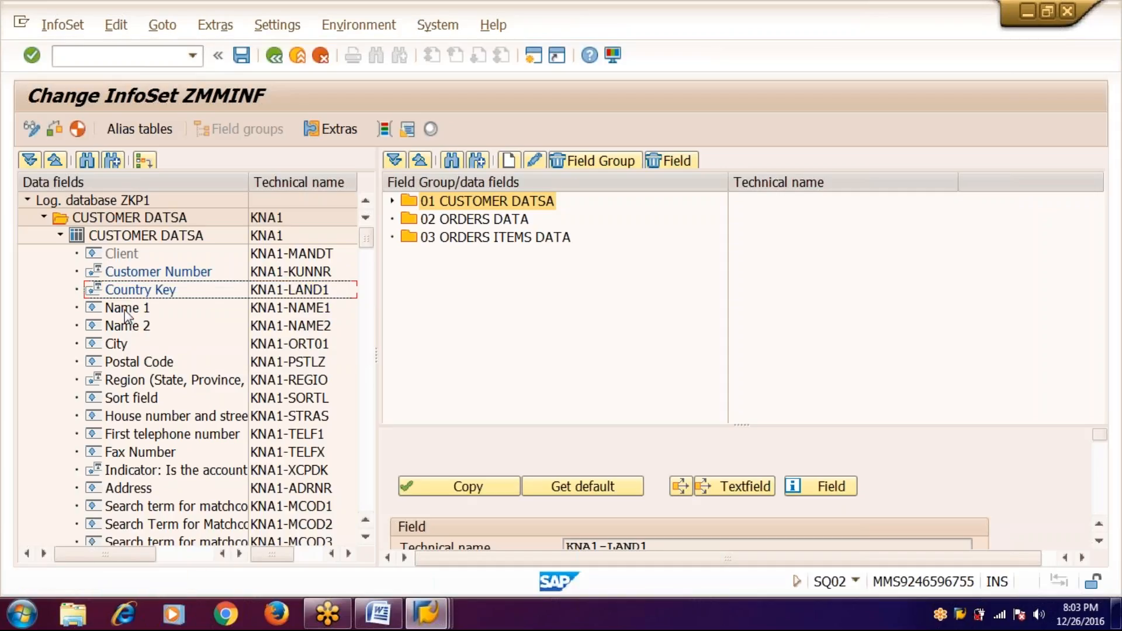
click(126, 314)
right_click(128, 314)
click(158, 322)
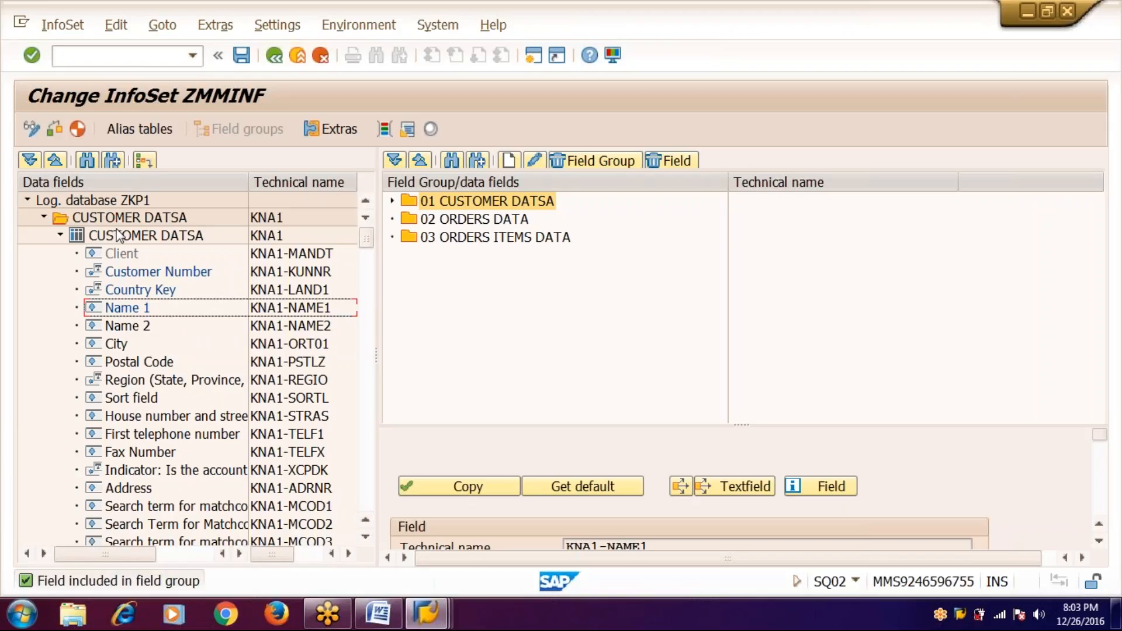
click(59, 236)
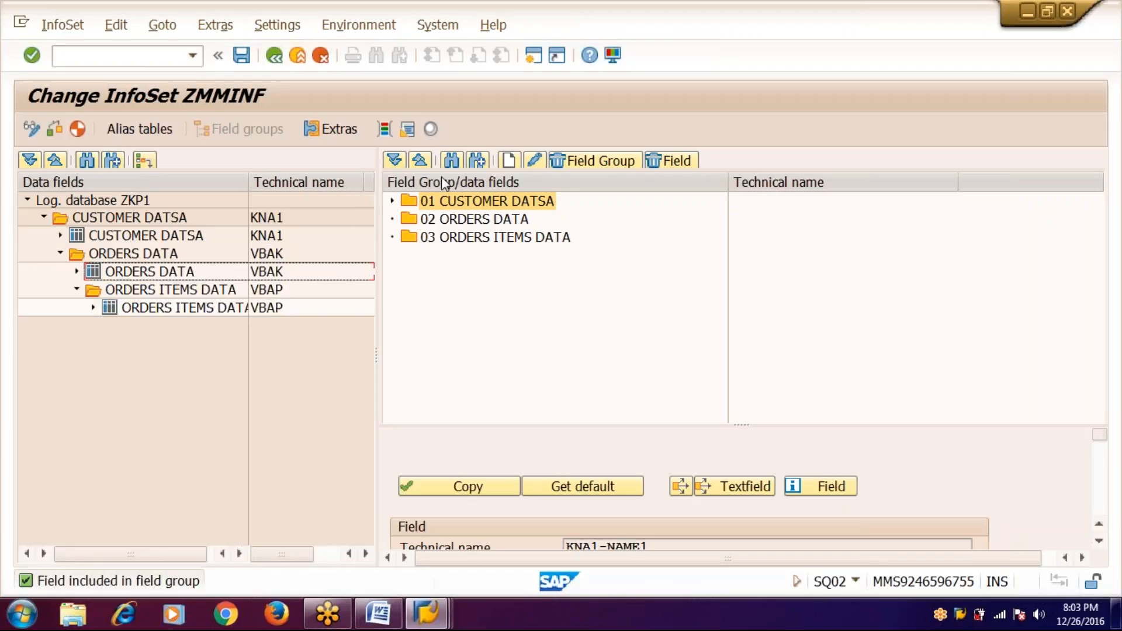
- Add VBAK's Sales Document, record creation date and Net Value to field group 02 ORDERS DATA
click(494, 220)
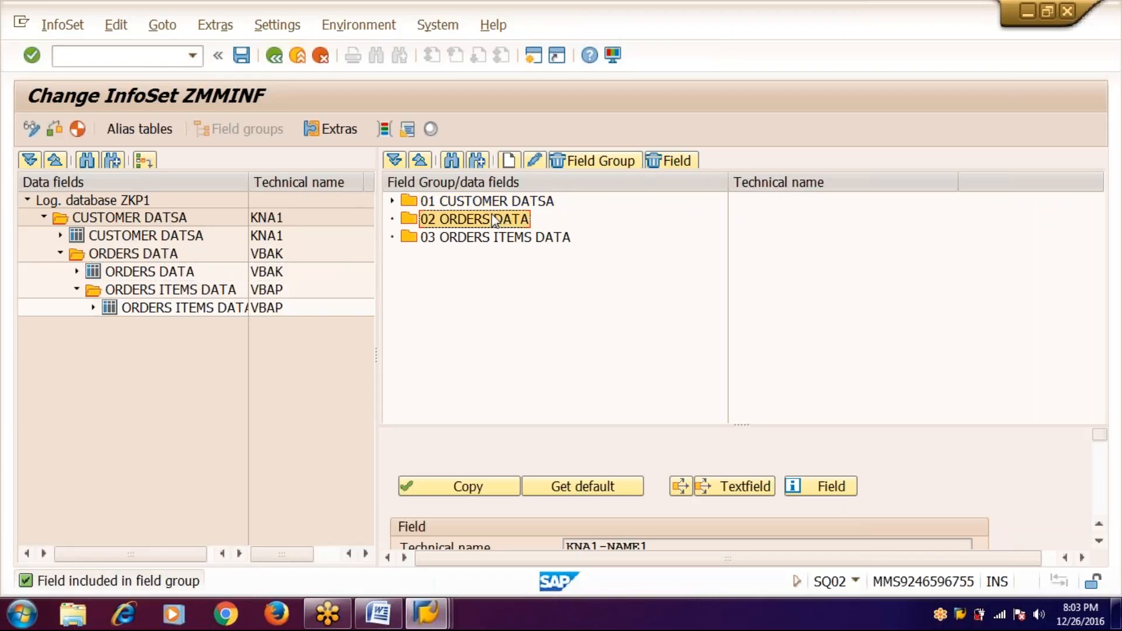
click(77, 271)
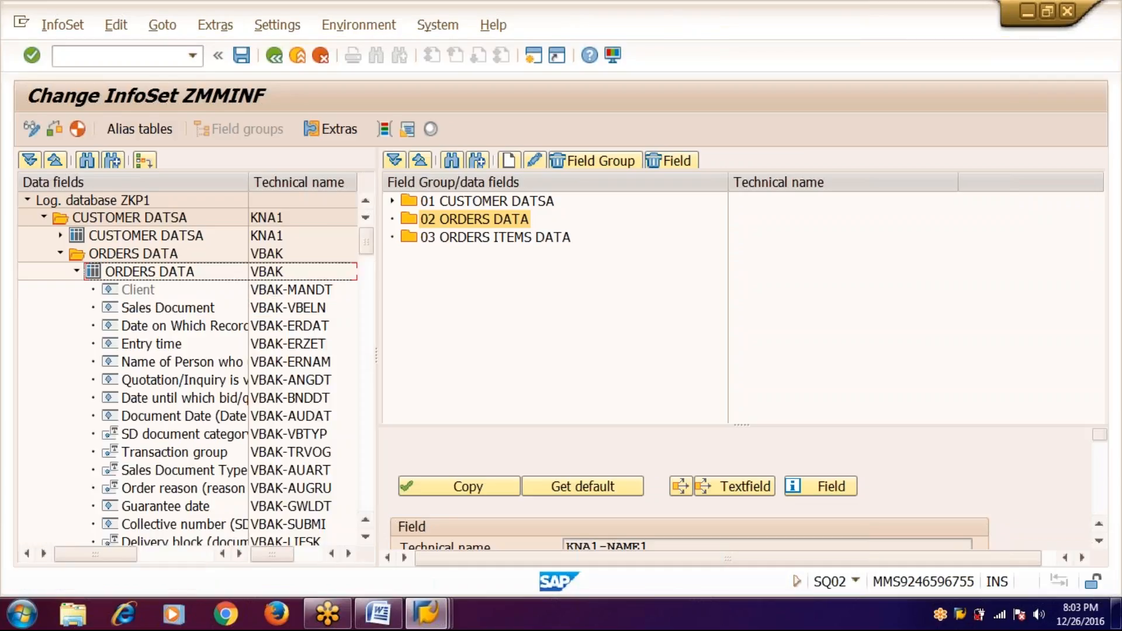
click(209, 312)
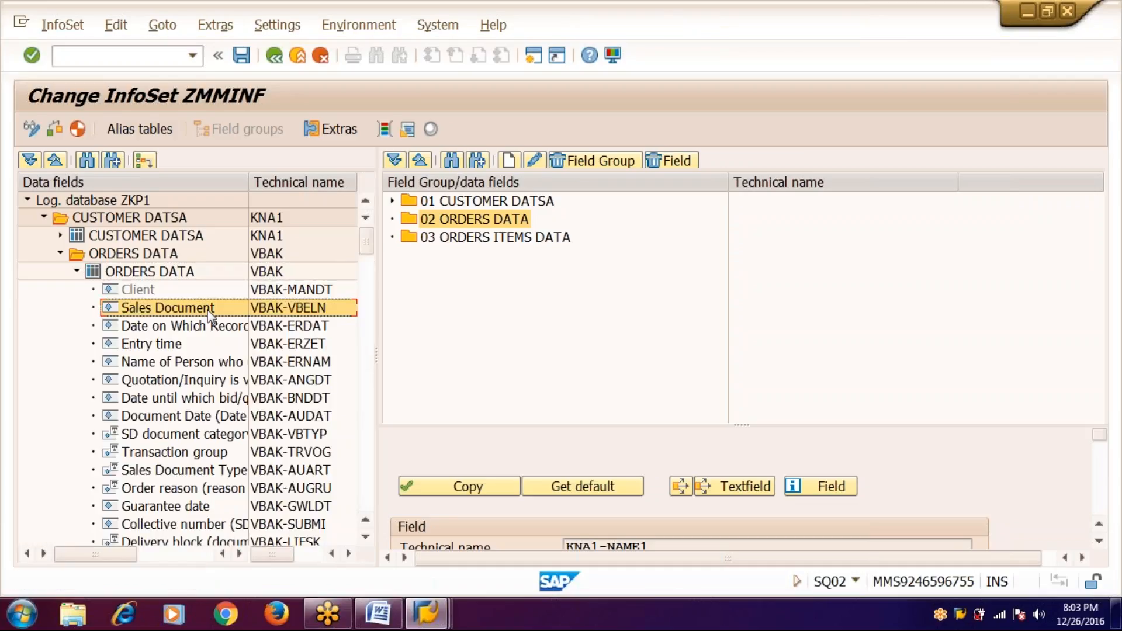
right_click(211, 316)
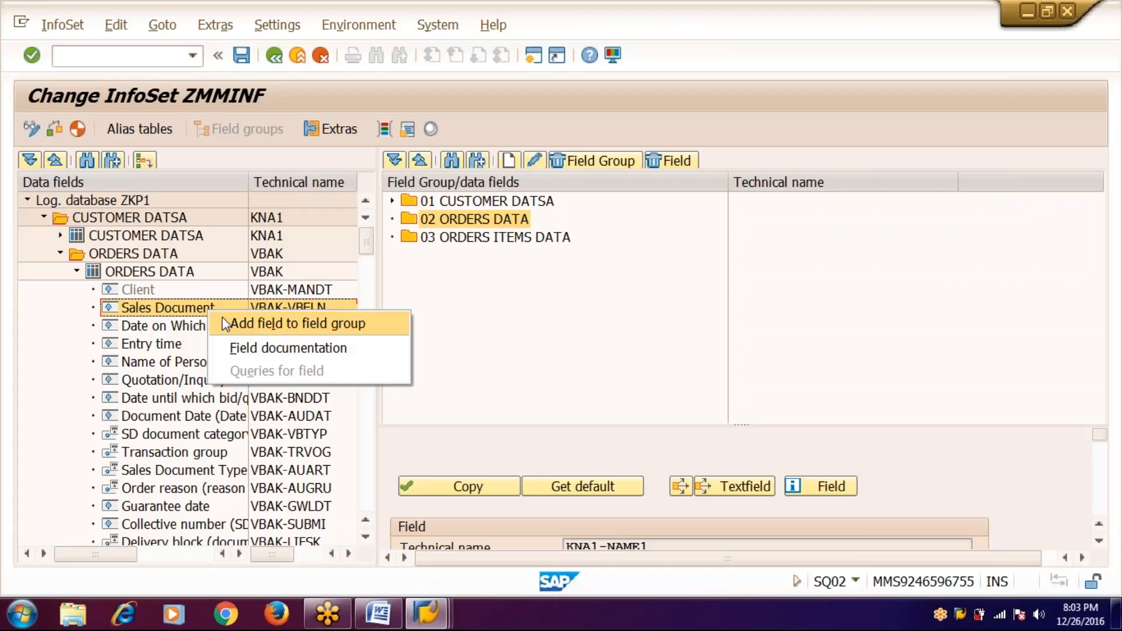
click(225, 319)
click(201, 327)
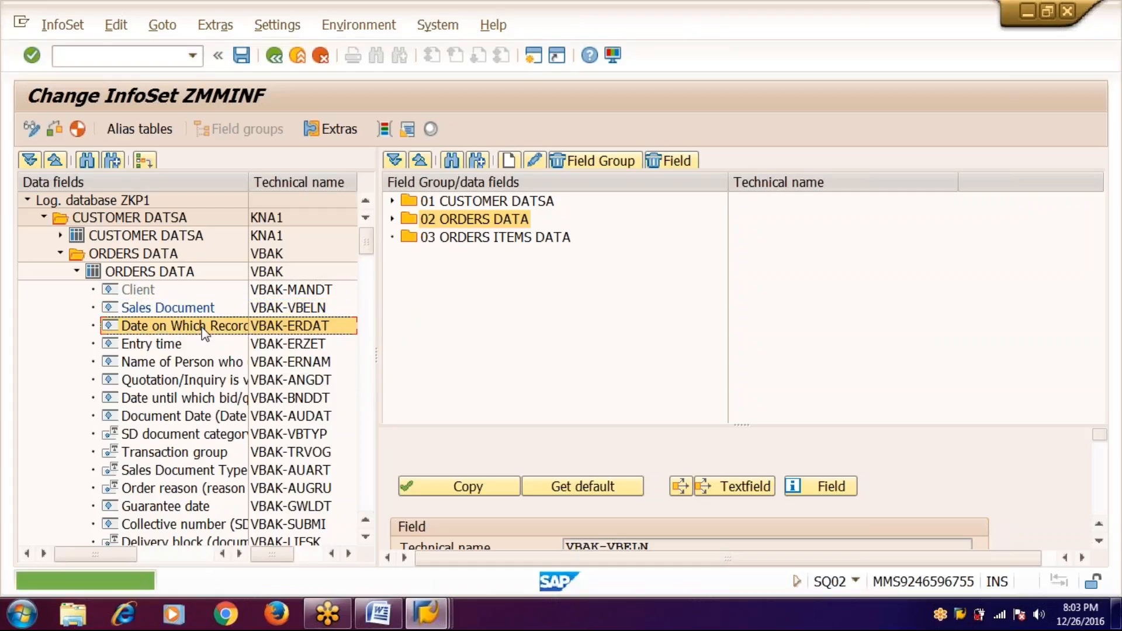
right_click(204, 331)
click(280, 341)
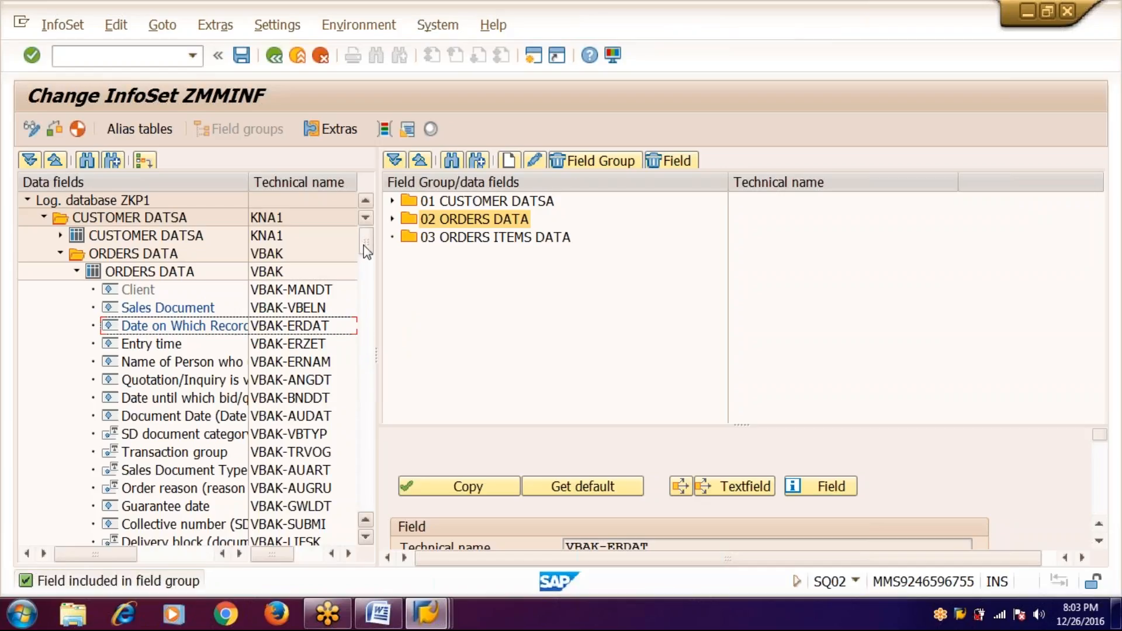
mouse_move(363, 247)
mouse_down()
mouse_move(364, 276)
mouse_move(366, 248)
mouse_up()
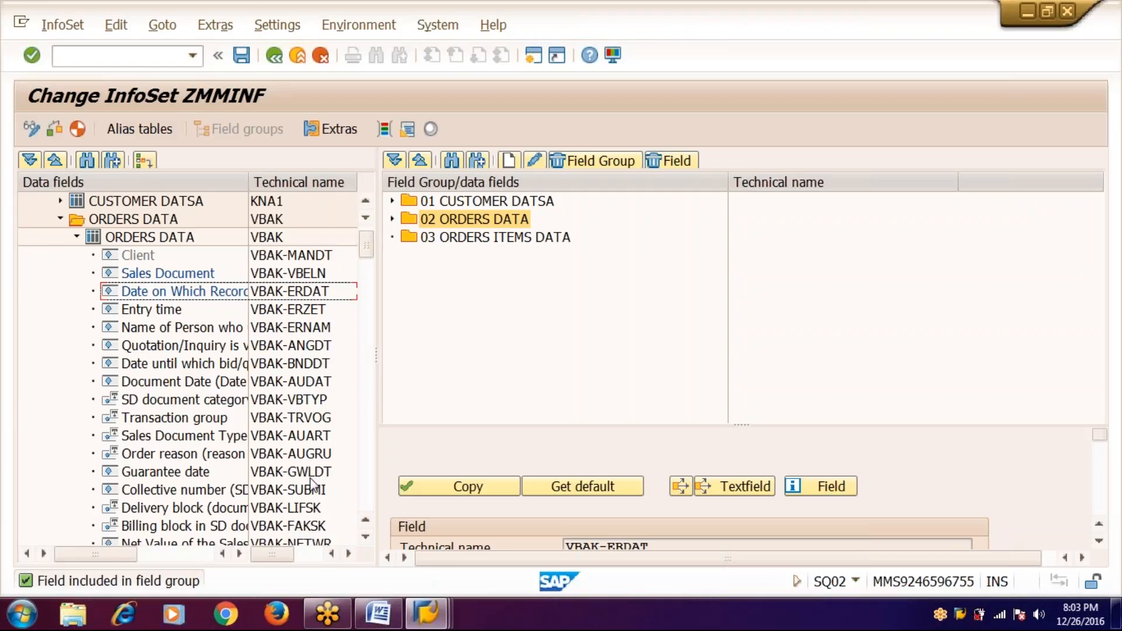
click(293, 540)
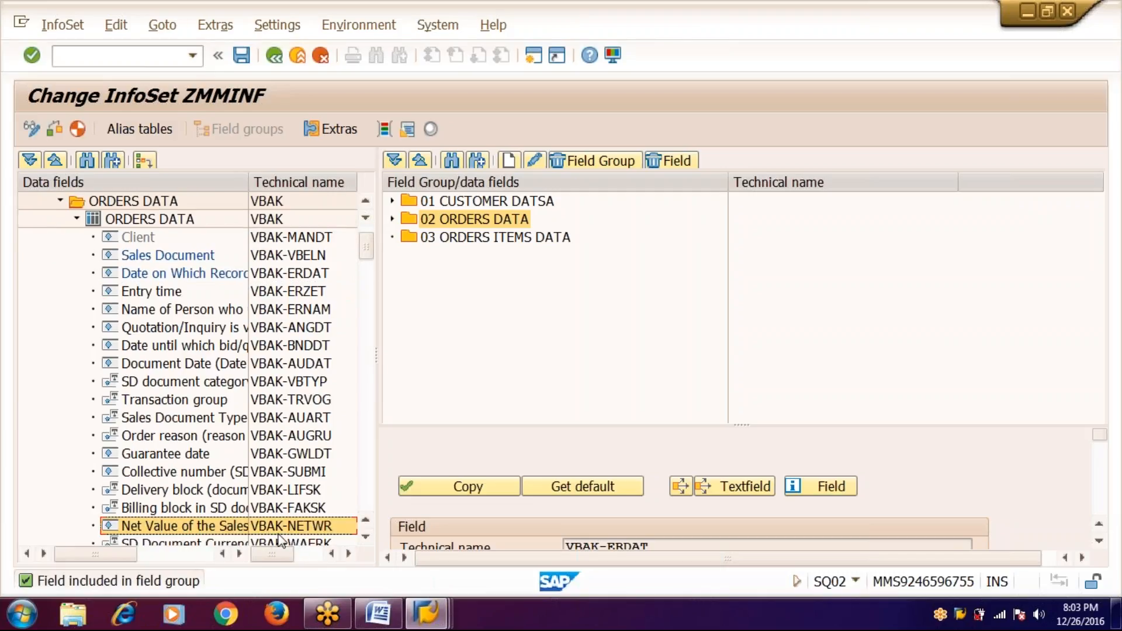
right_click(231, 531)
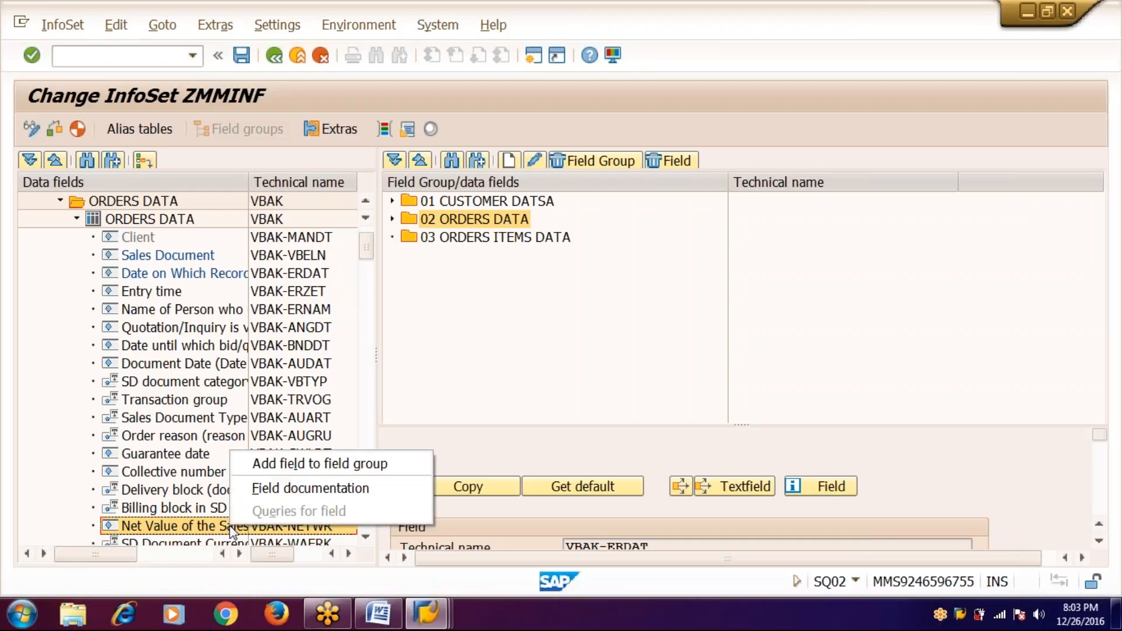
click(279, 464)
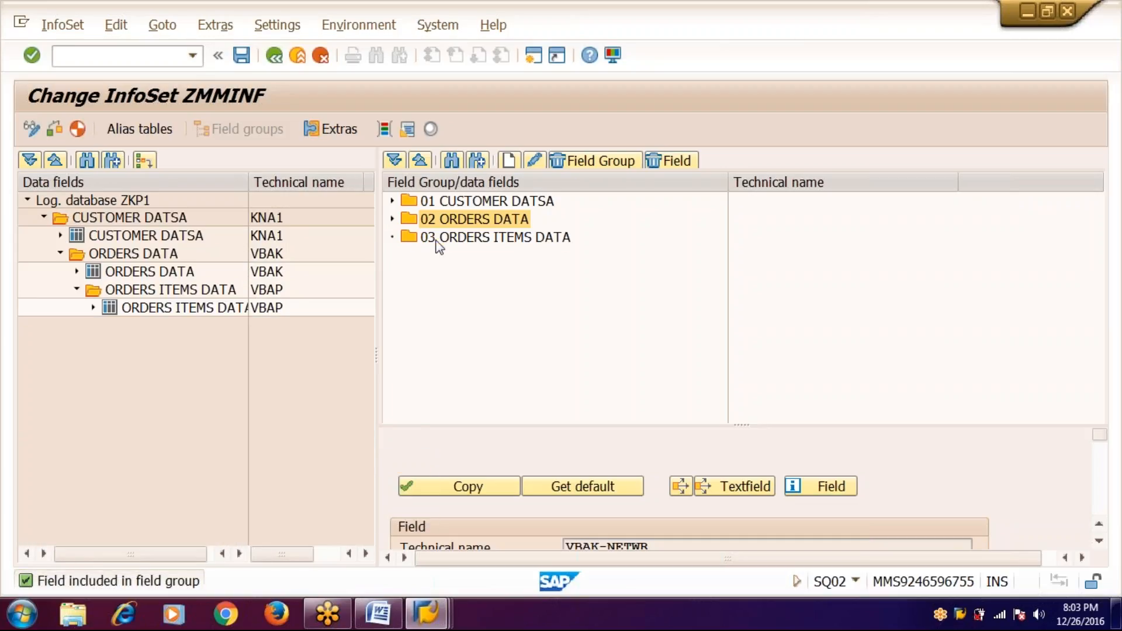
- Add Material Number, Batch Number and Material Group to field group 03 ORDERS ITEMS DATA
click(436, 240)
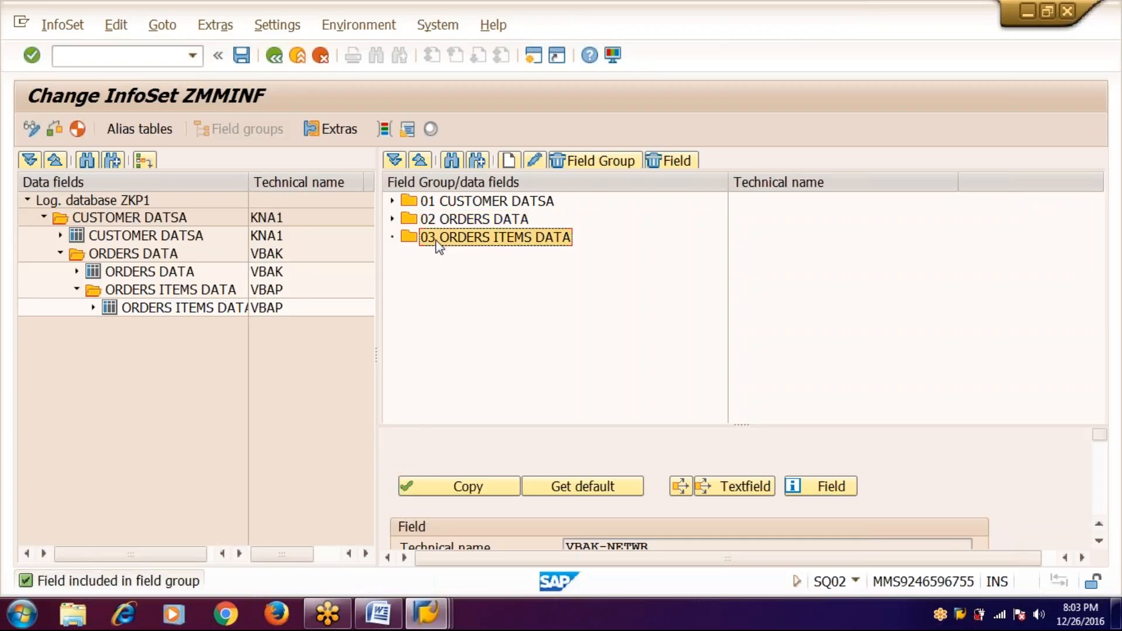
click(93, 308)
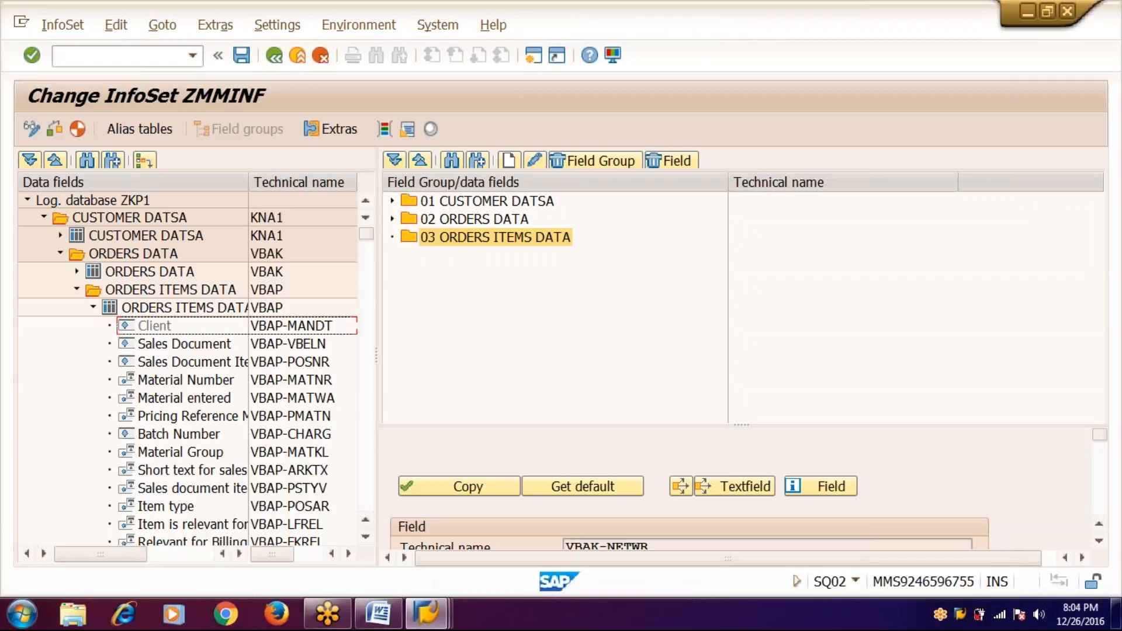
click(228, 387)
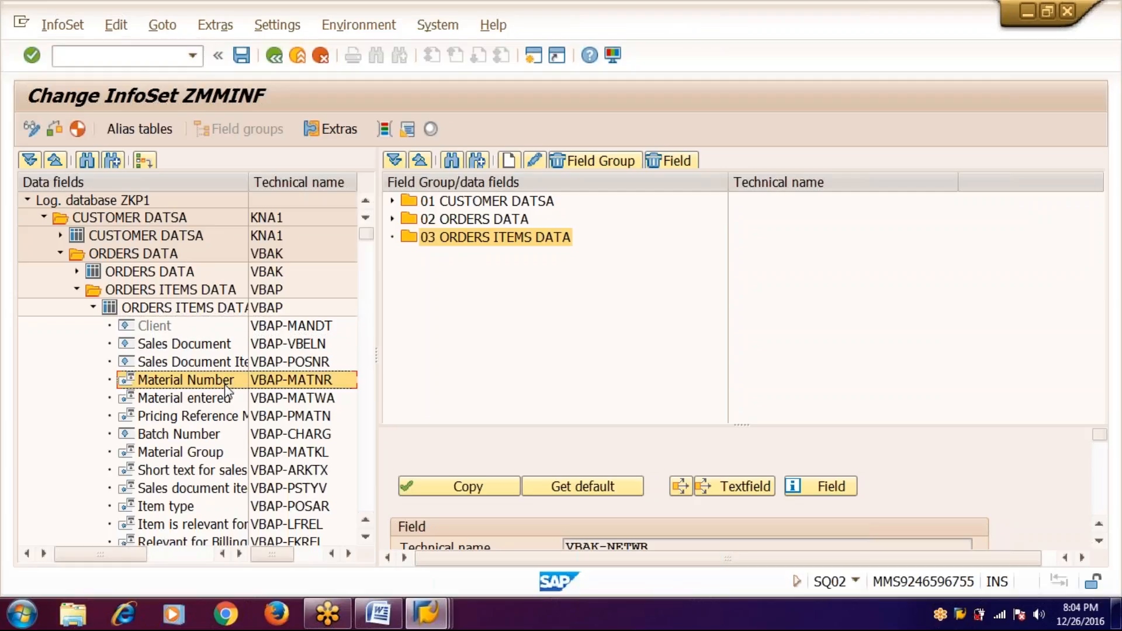
right_click(228, 391)
click(304, 395)
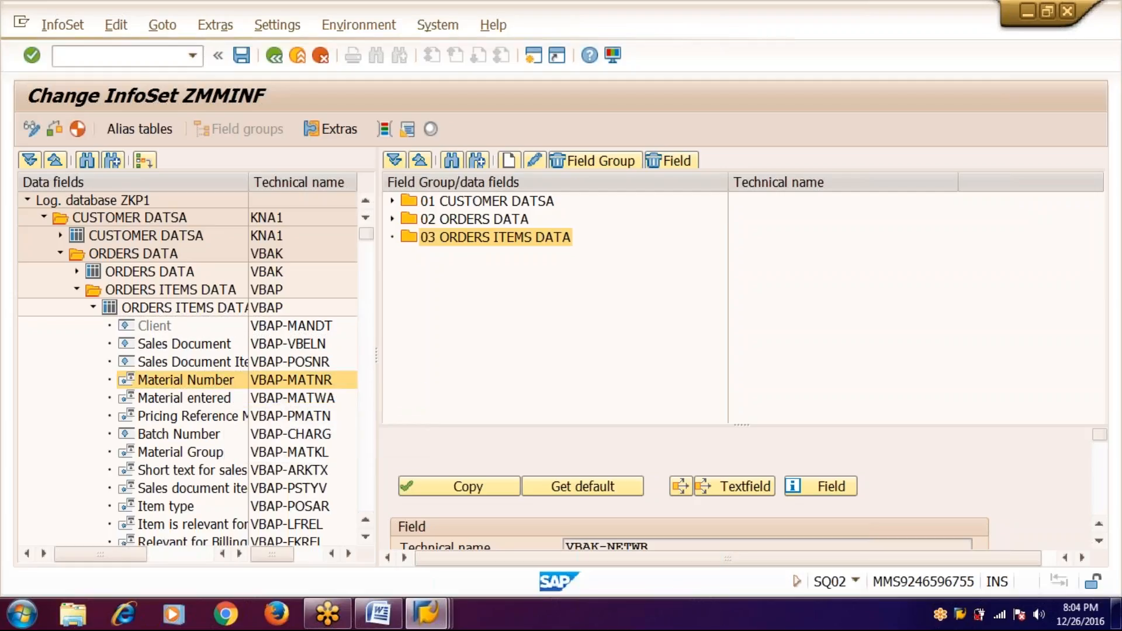
click(188, 430)
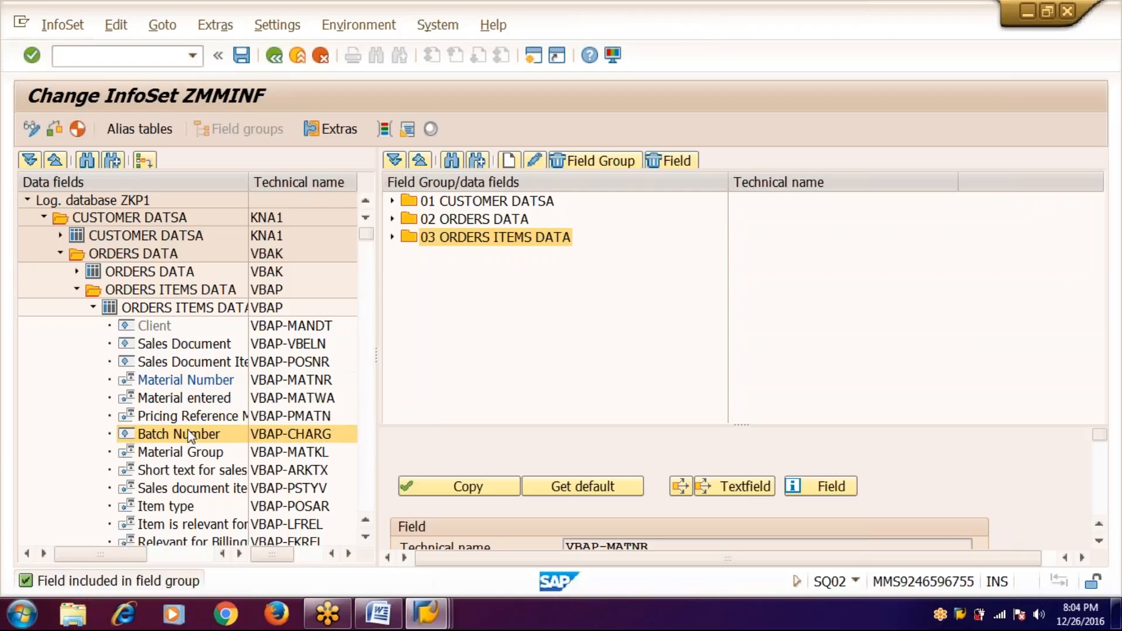
right_click(191, 433)
click(208, 440)
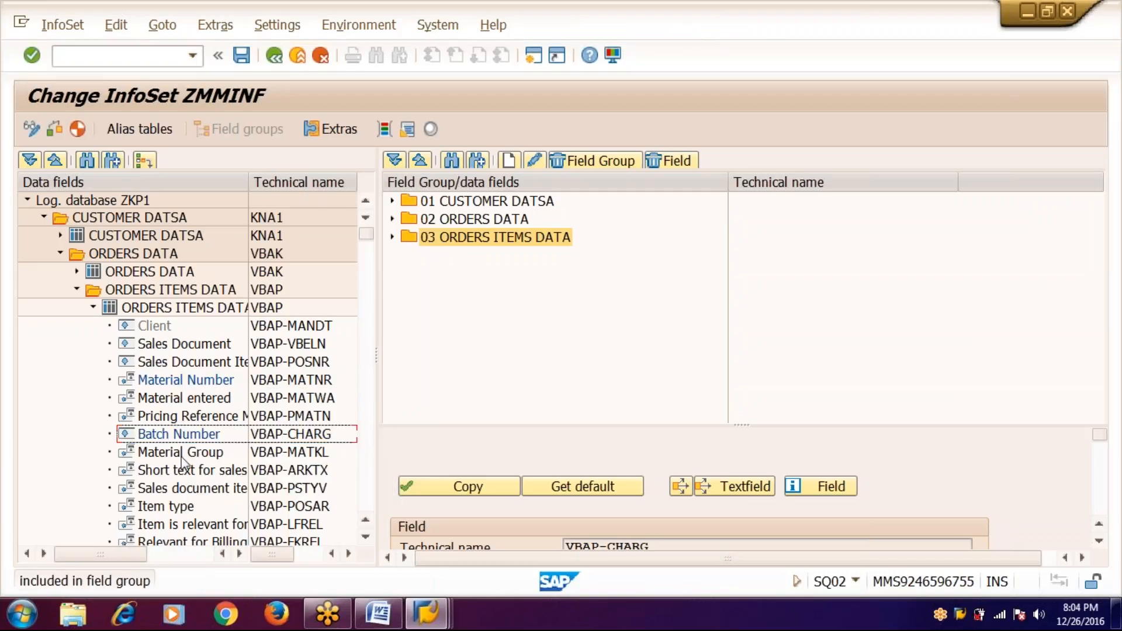
click(180, 452)
right_click(182, 454)
click(200, 469)
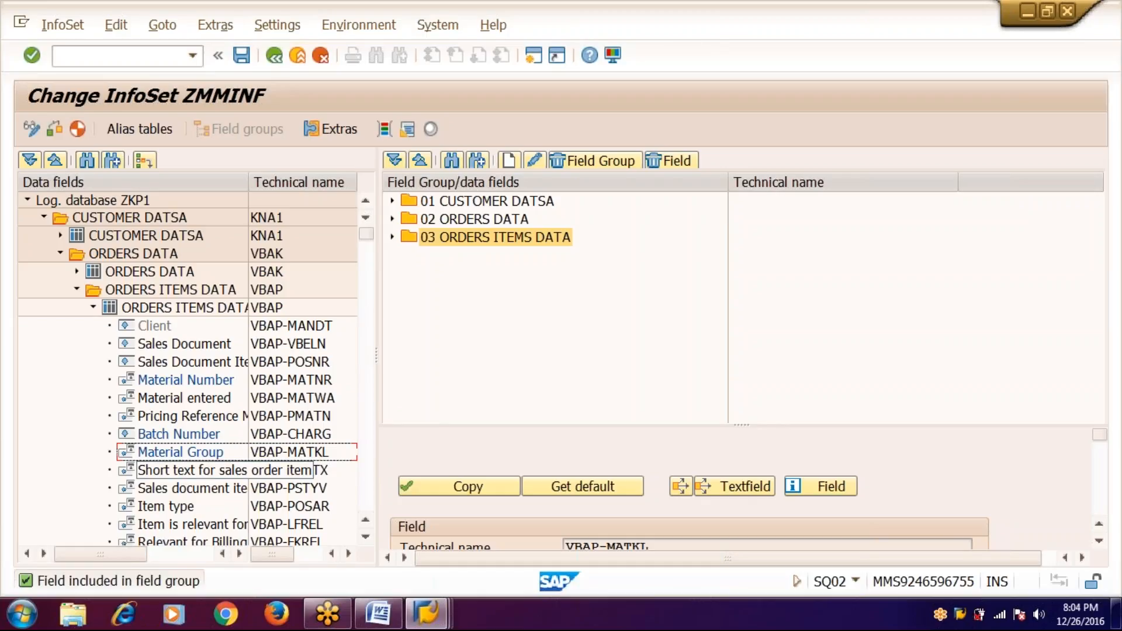
- Generate InfoSet ZMMINF as a local object, save it, and exit to SAP Easy Access
click(77, 130)
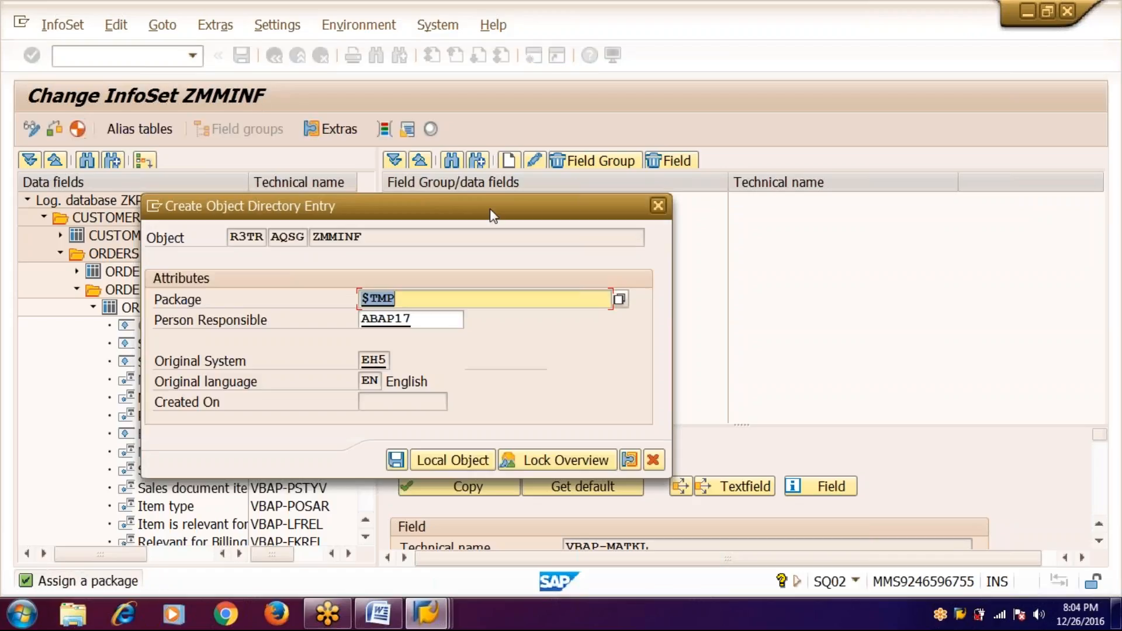
click(467, 455)
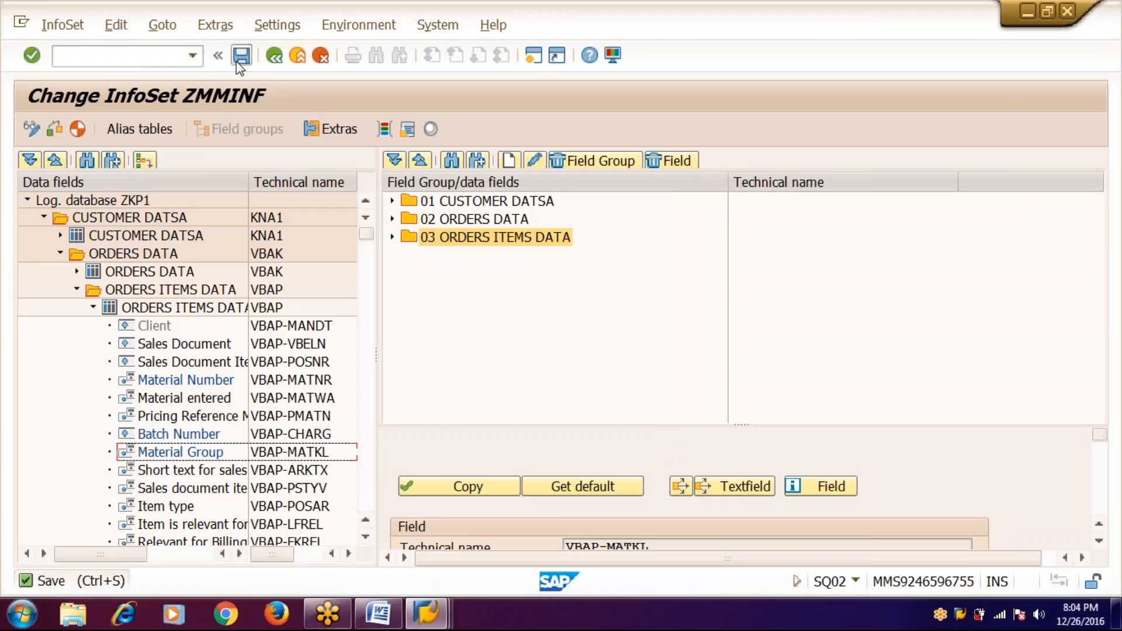
click(237, 60)
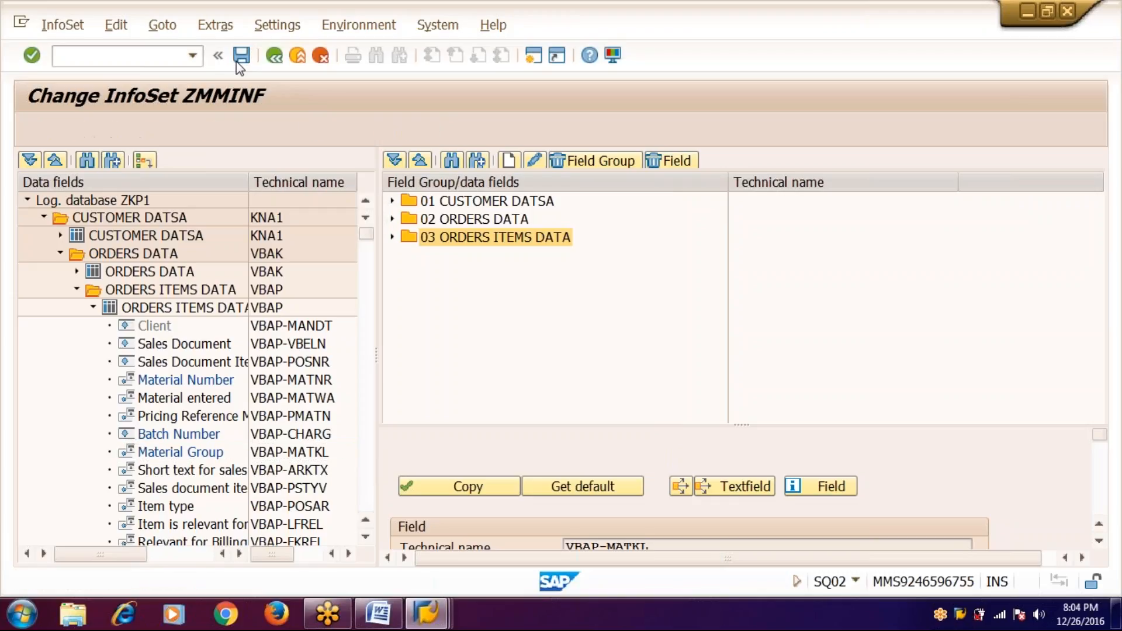
click(273, 57)
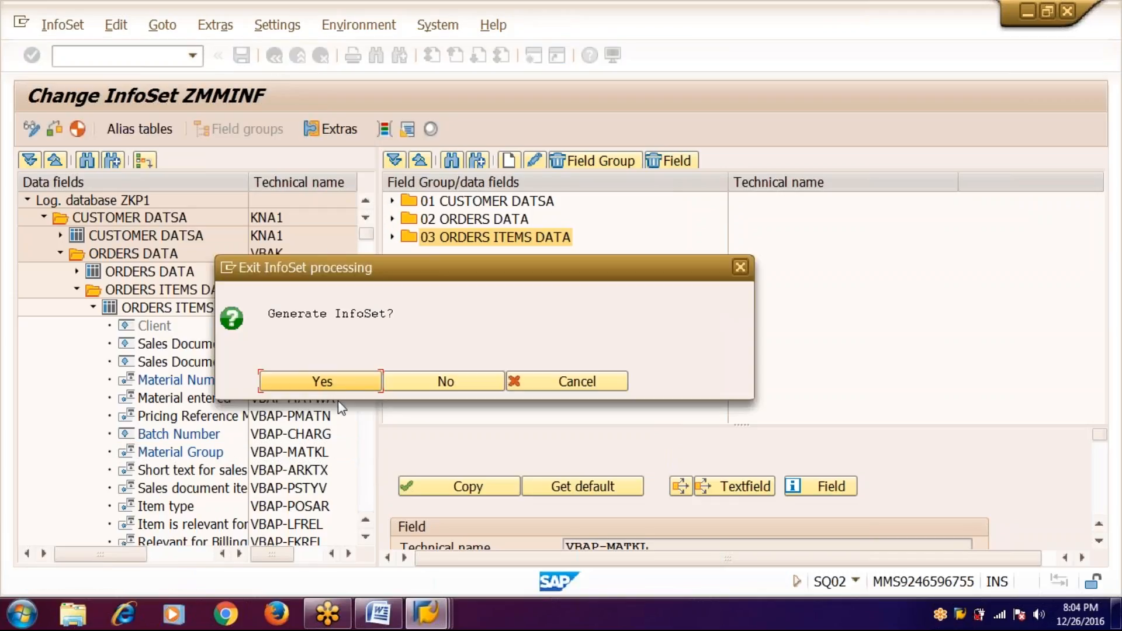
click(349, 388)
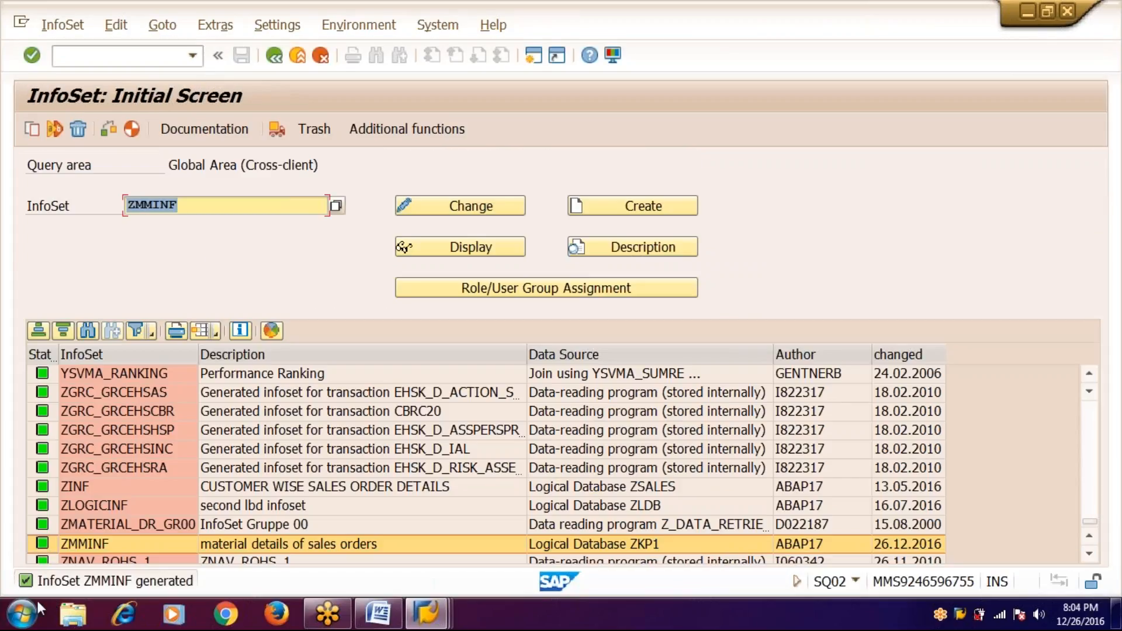
click(275, 56)
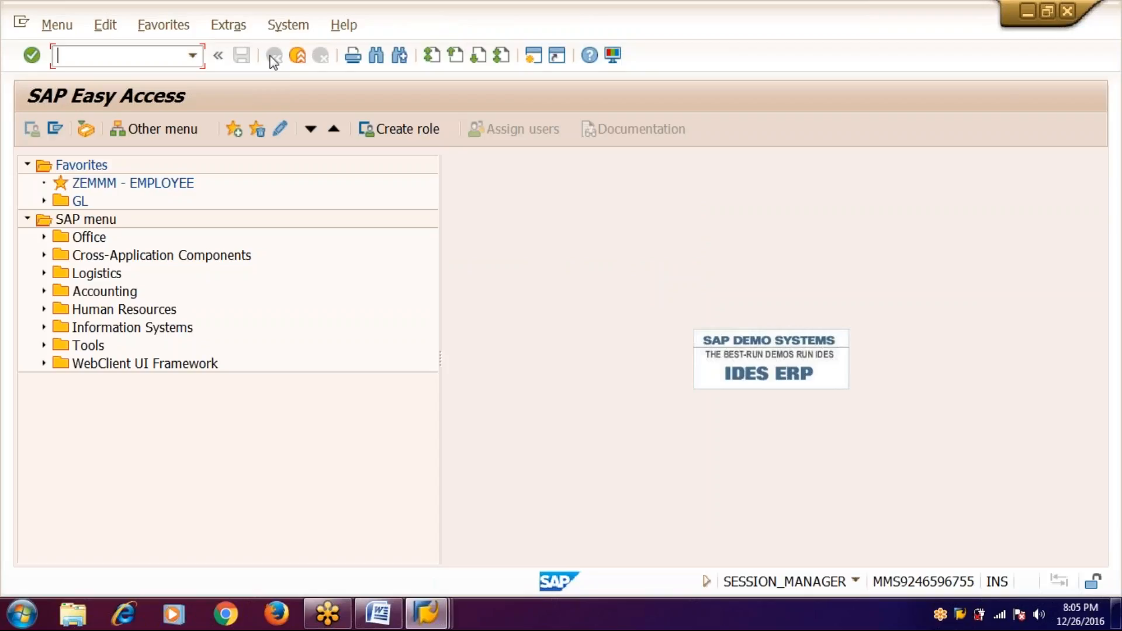
- Add list item 3 'Assign user group/user/infoset' with transaction sq03 to the Word notes
key(alt+Tab)
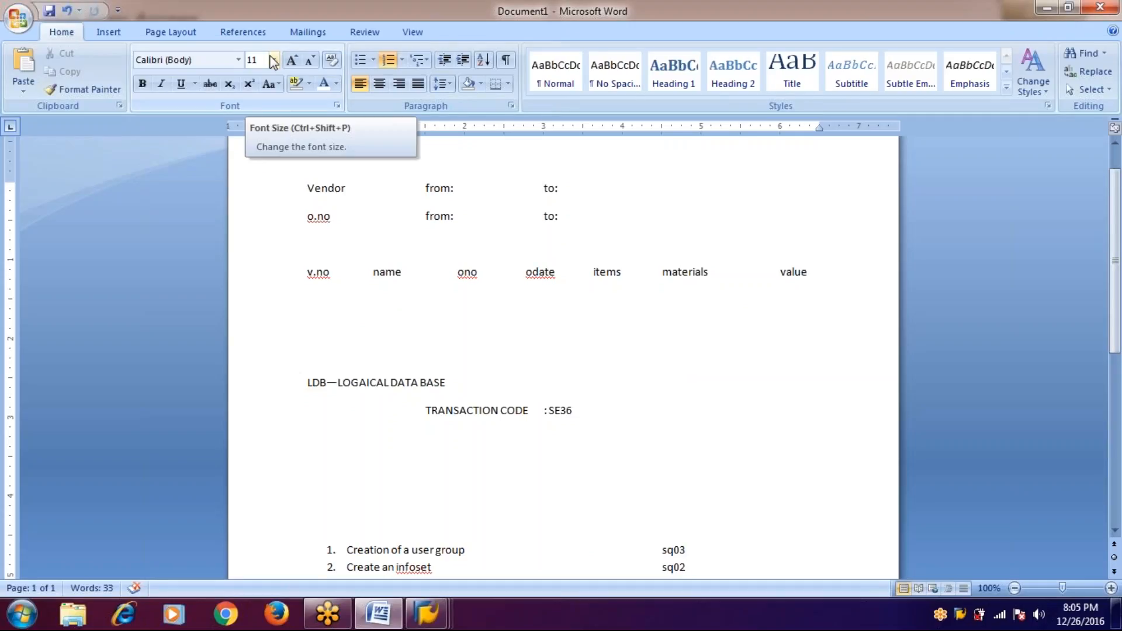
text(assi)
click(273, 60)
text(g)
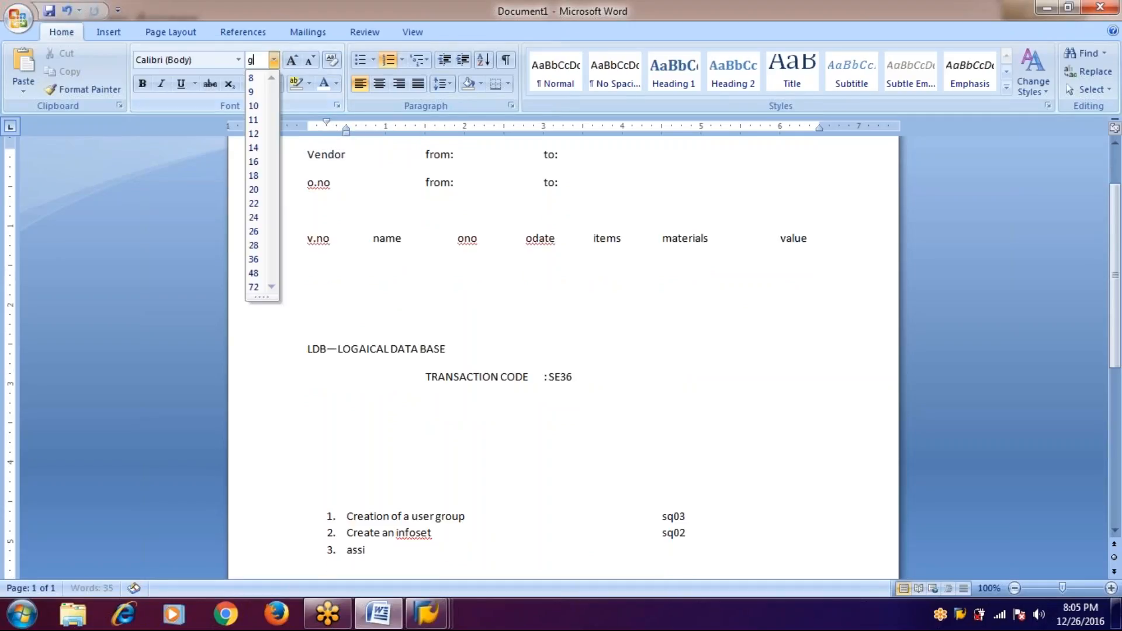
text(nuserg)
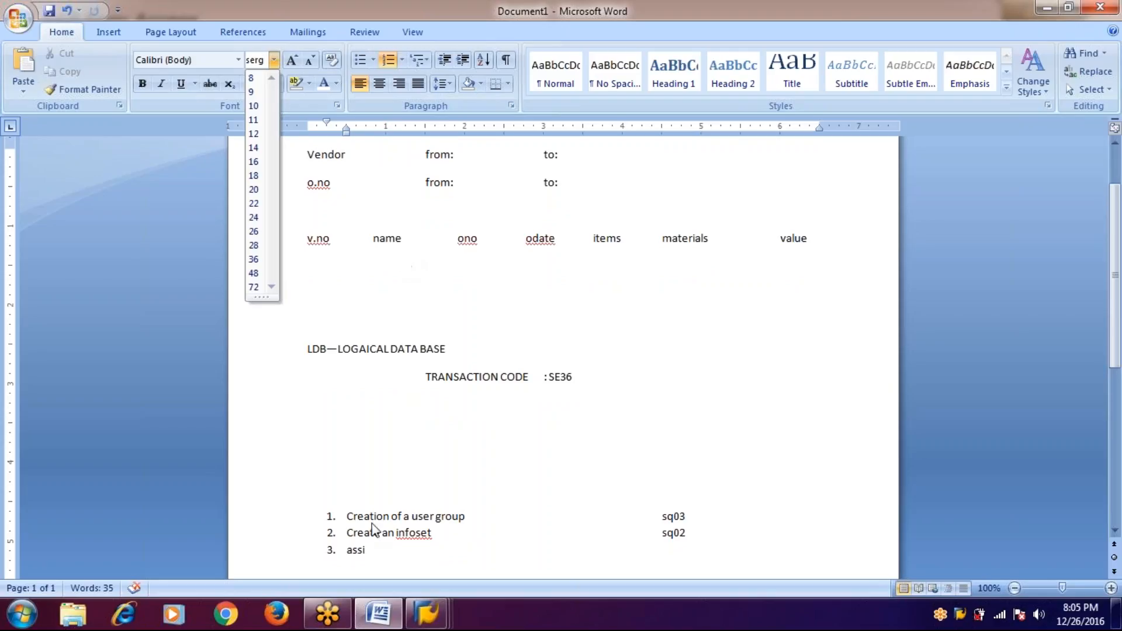
click(374, 557)
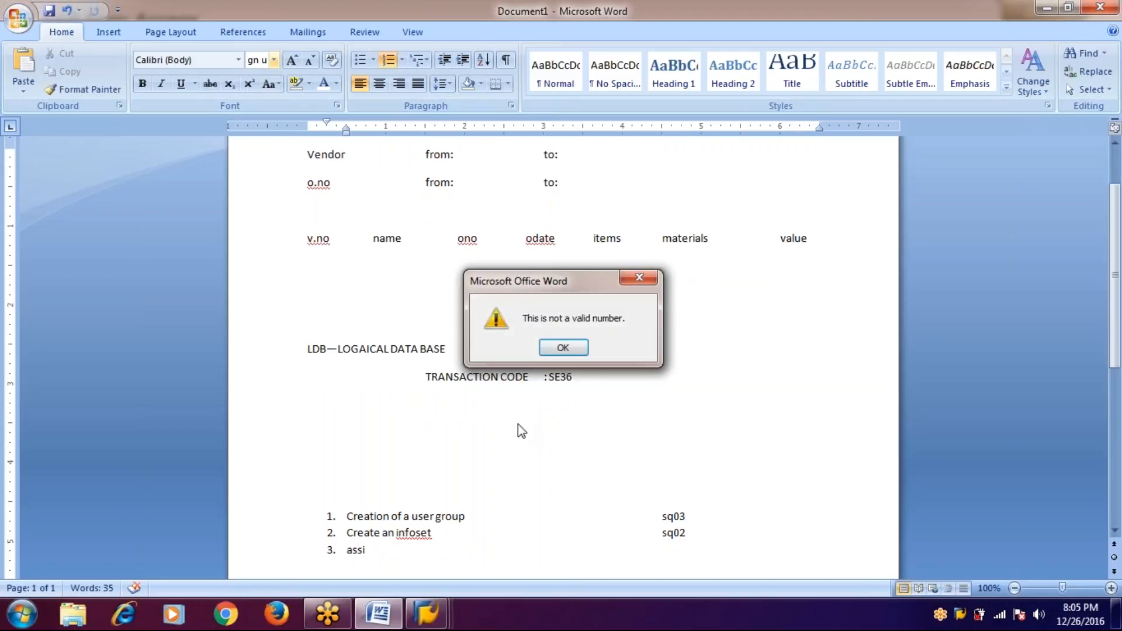
key(Return)
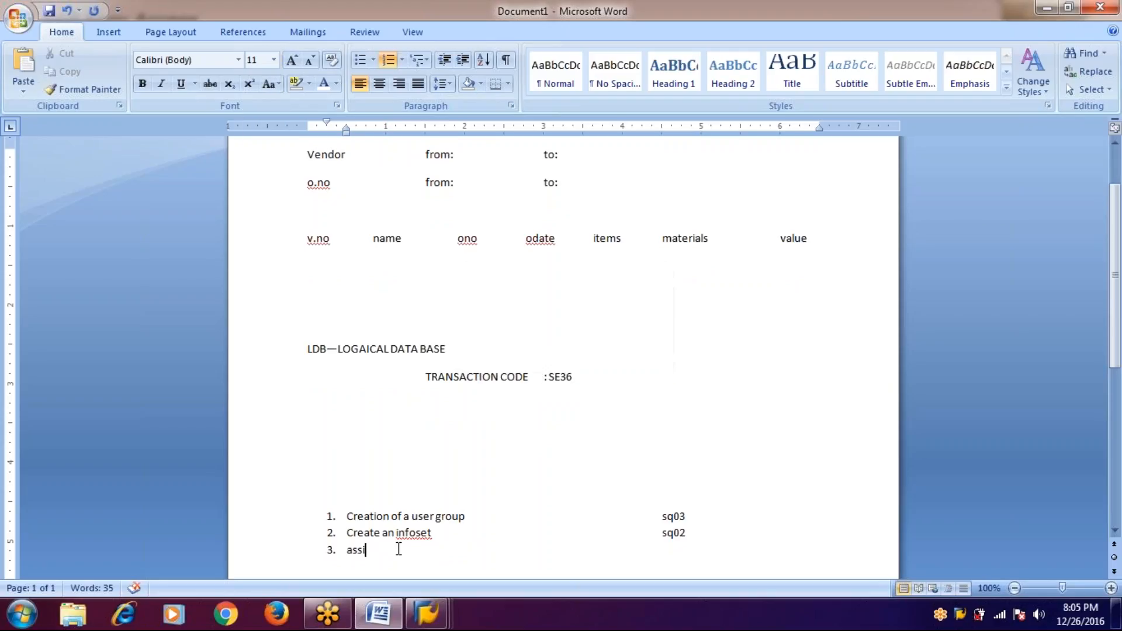
text(gn user)
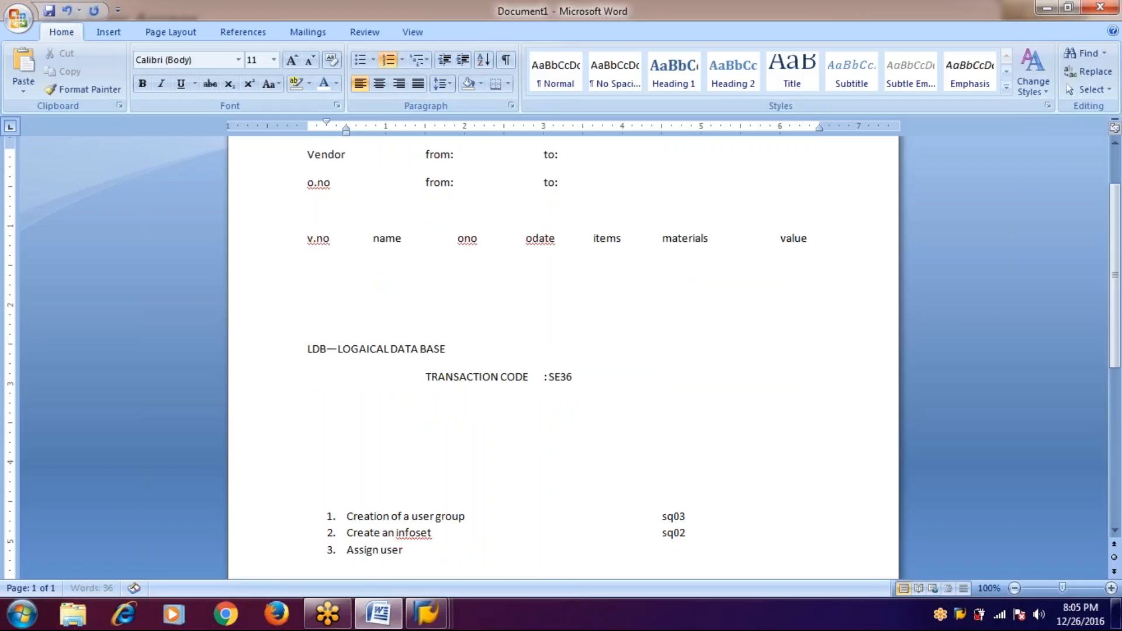
text( group/user/in)
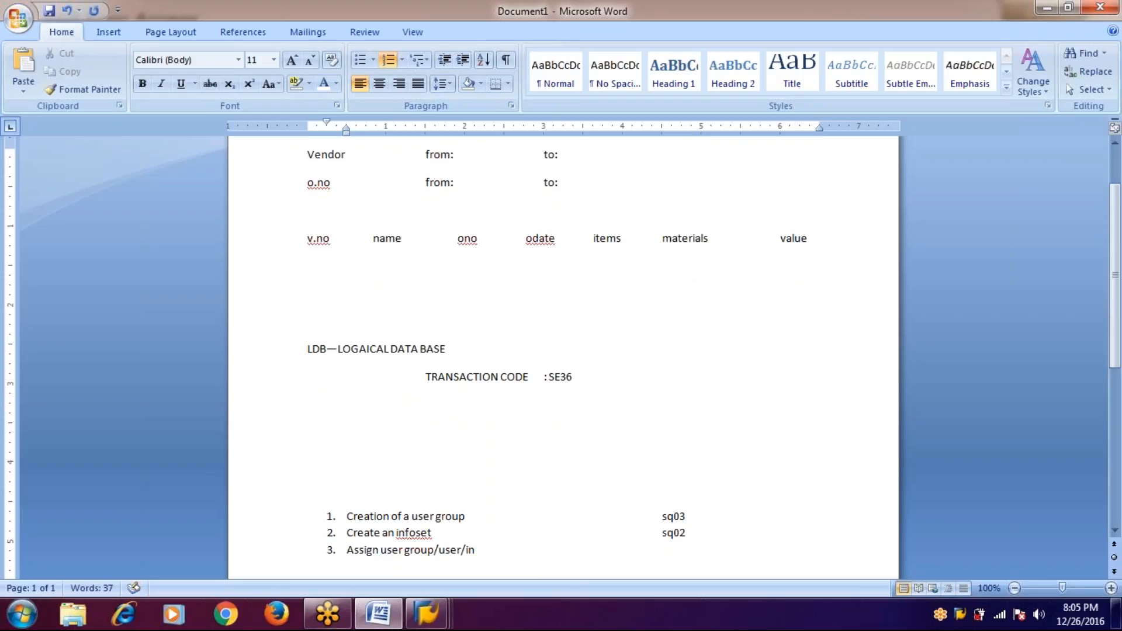
text(foset)
key(Tab)
key(Tab)
key(Tab)
key(Tab)
key(Tab)
text(sq03)
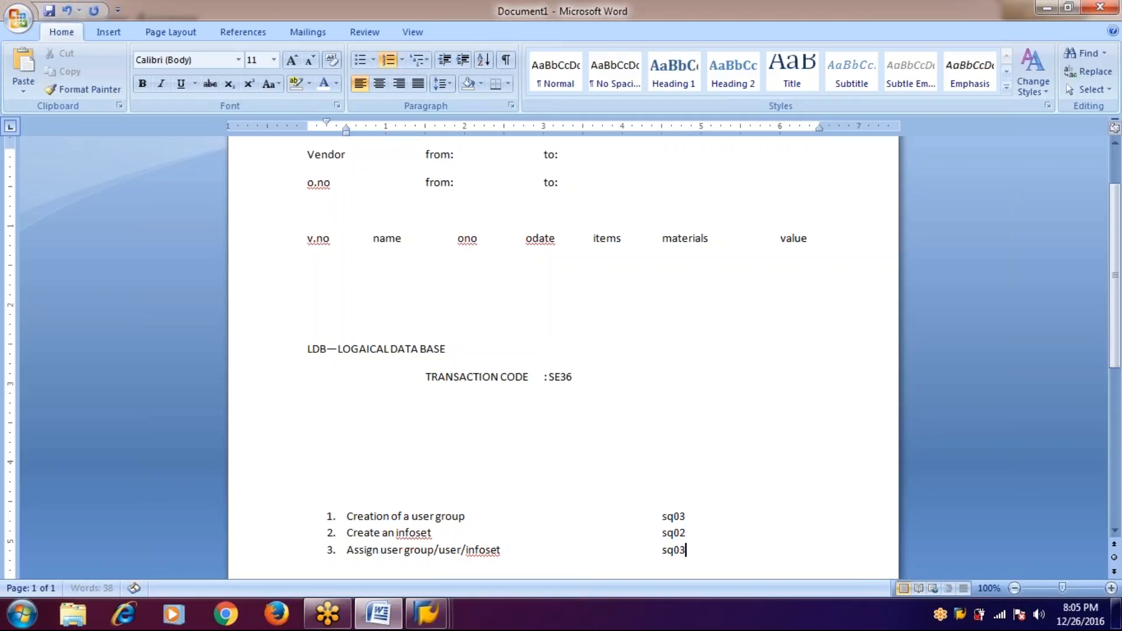
key(alt+Tab)
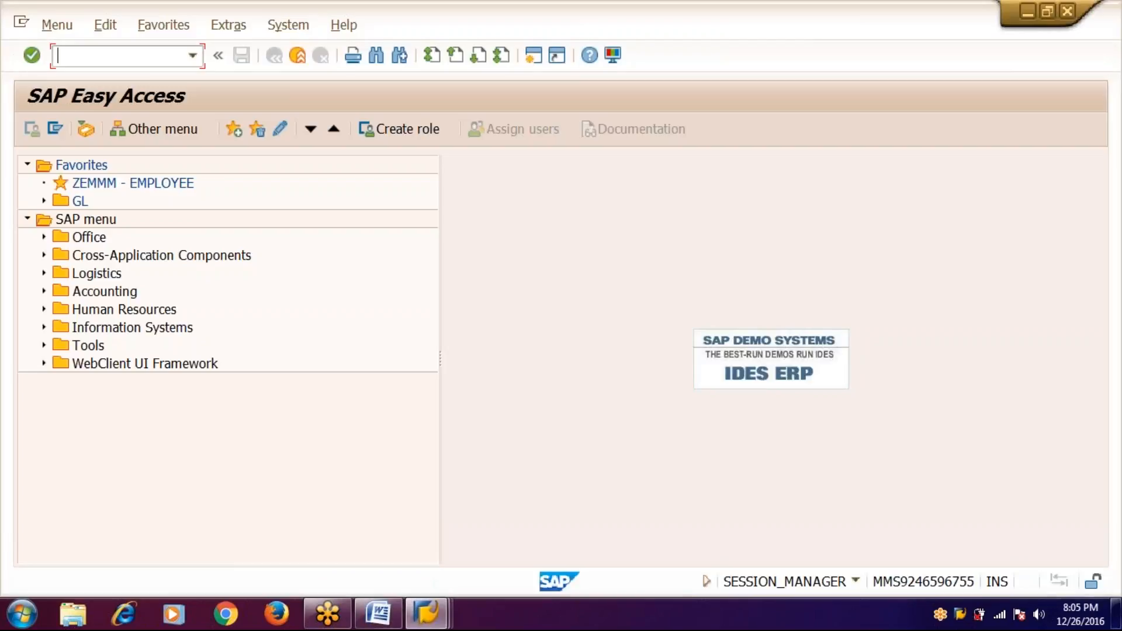
text(sq03)
- In SQ03, enter a user ID in ZMMUSG's user assignment list and proceed to Assign InfoSets
key(Return)
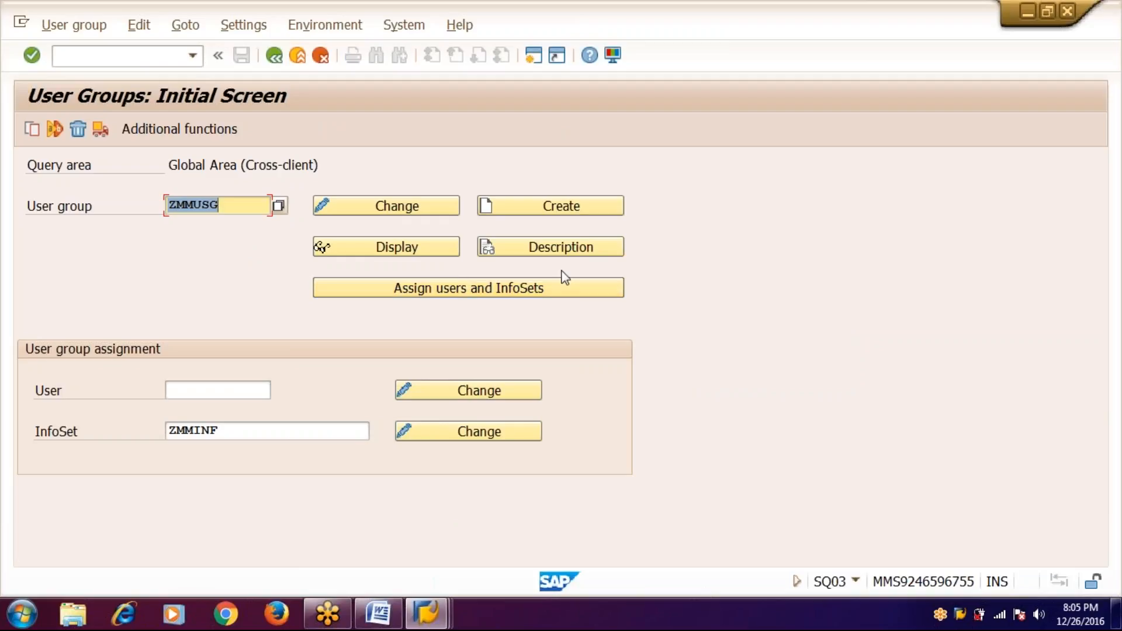
click(550, 292)
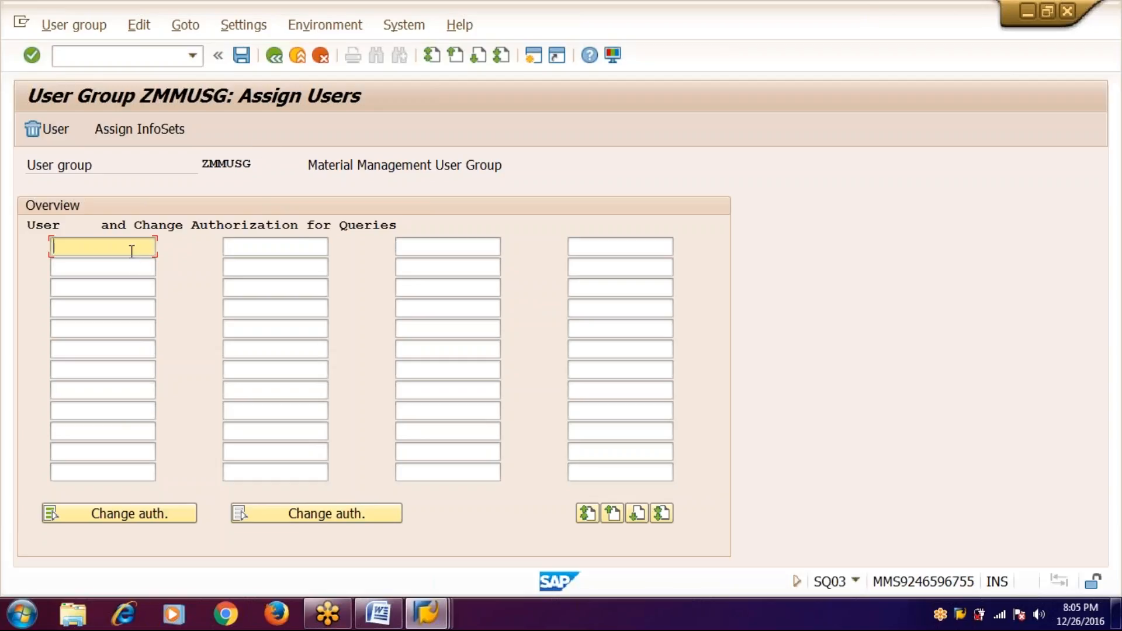
text(abap17)
click(151, 134)
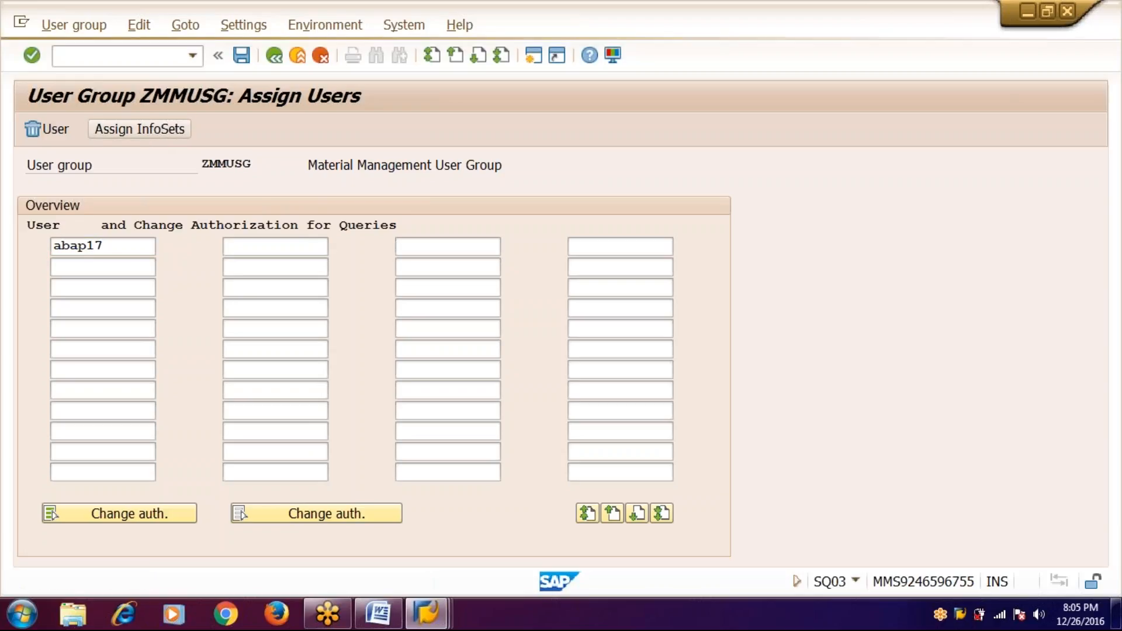
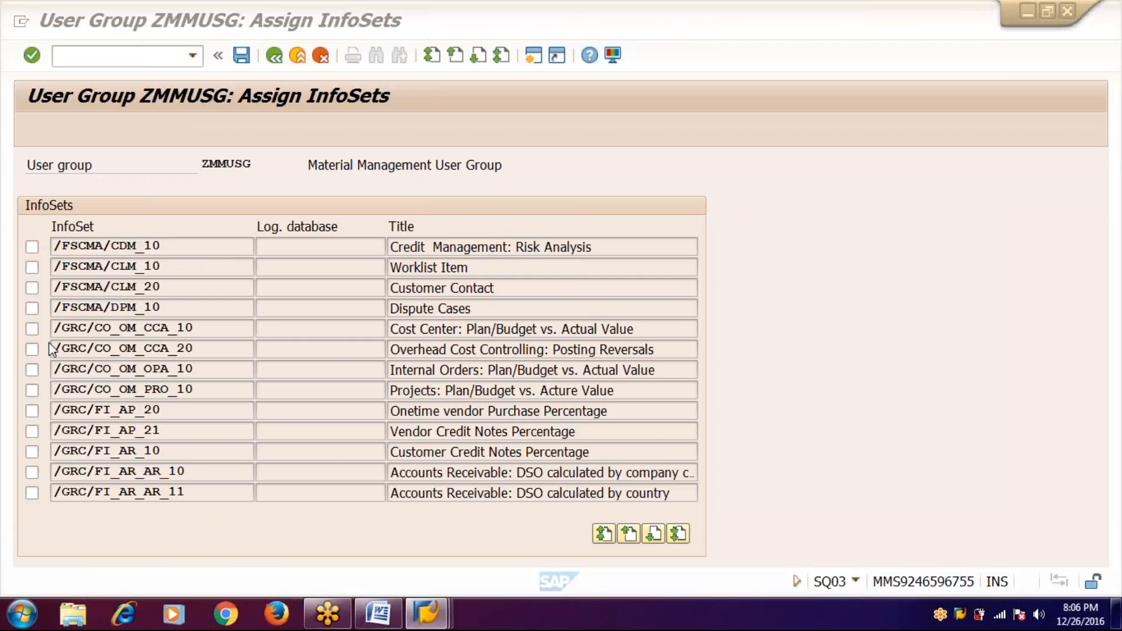
- Page through the Assign InfoSets list to ZMMINF and tick it
click(662, 538)
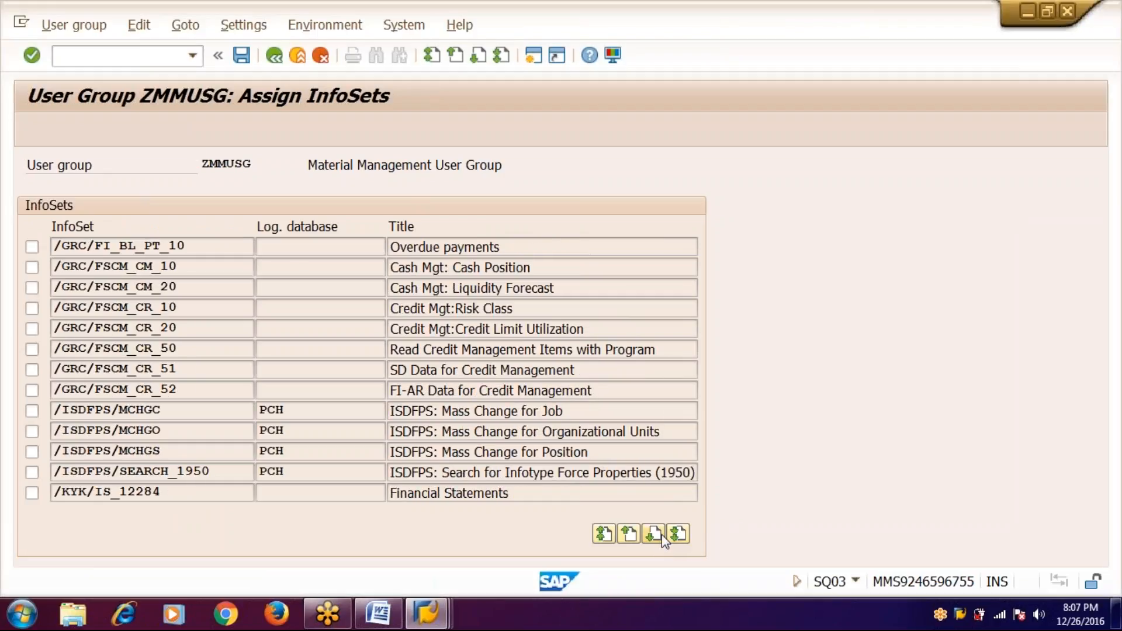
click(662, 537)
click(663, 537)
click(662, 538)
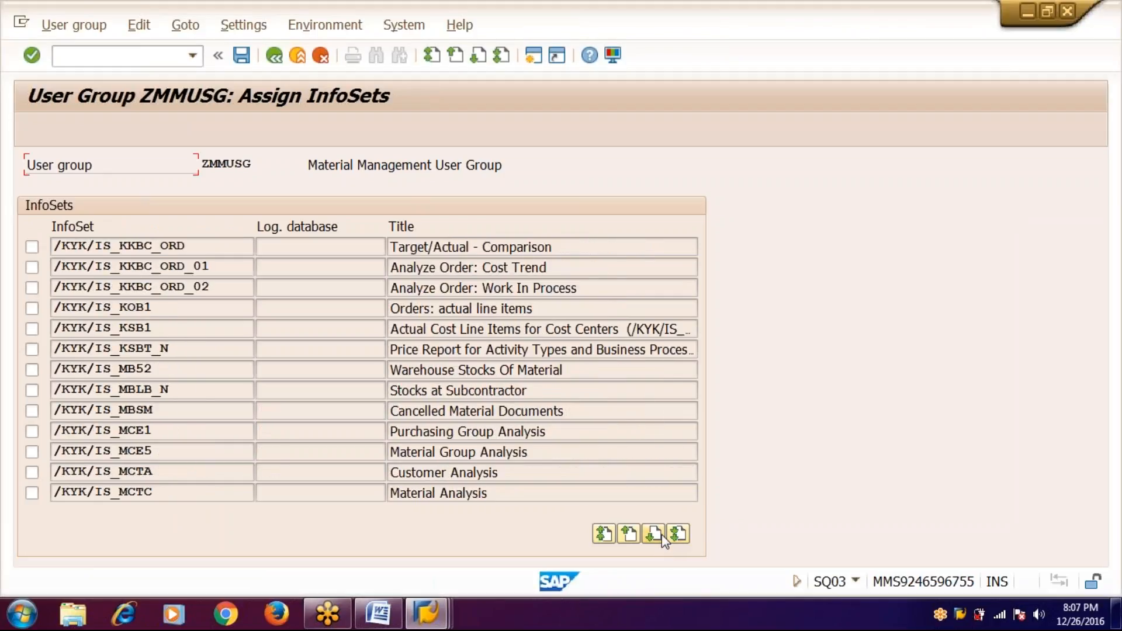
click(662, 537)
click(662, 537)
click(662, 537)
click(662, 537)
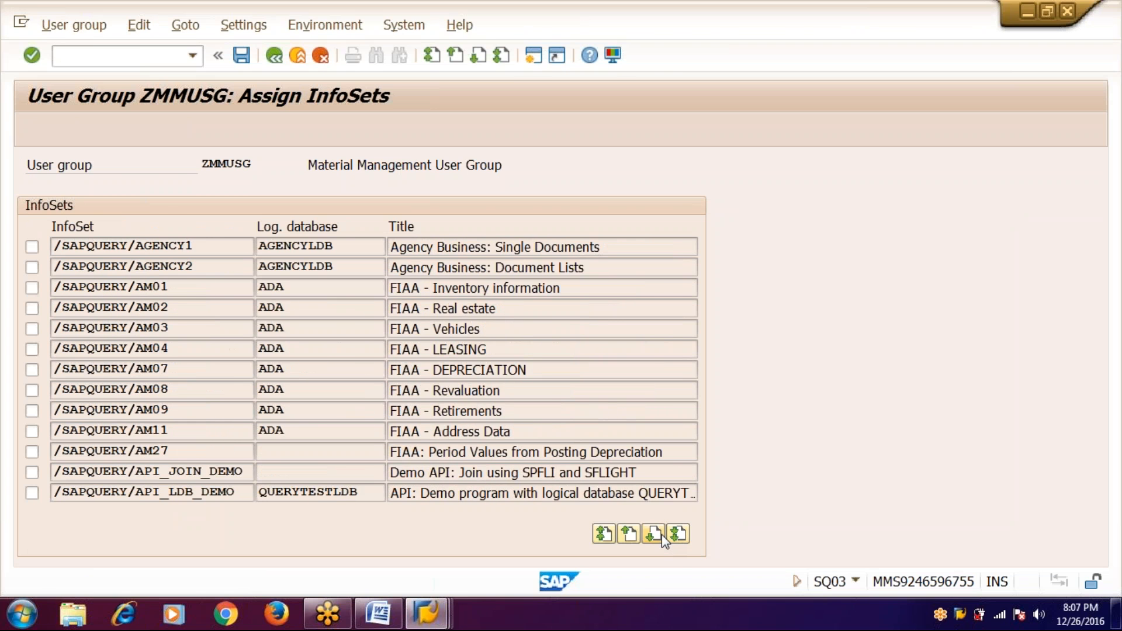
click(663, 538)
click(662, 537)
click(662, 537)
click(662, 537)
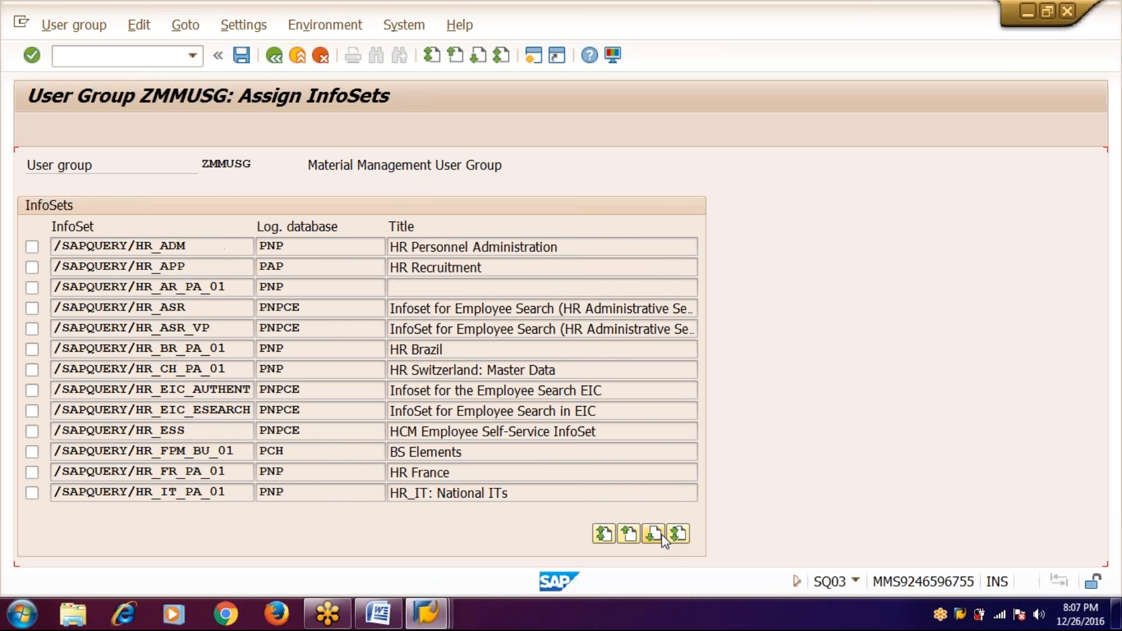
click(662, 537)
click(662, 537)
click(662, 538)
click(663, 538)
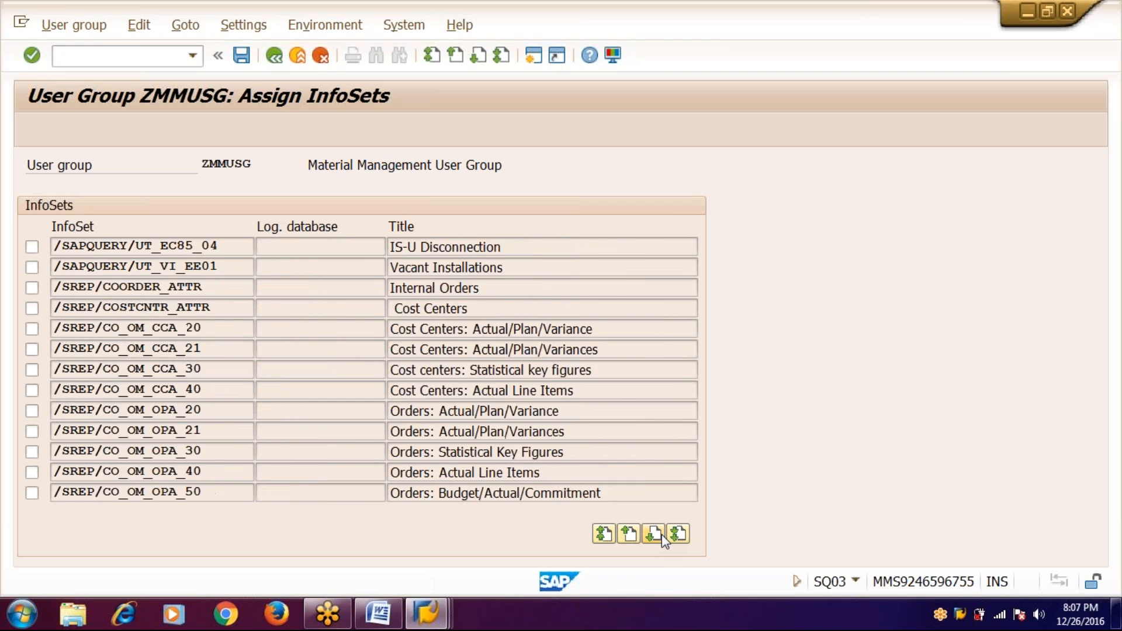
click(662, 537)
key(Page_Down)
key(Page_Down)
key(Page_Down)
key(Page_Down)
key(Page_Down)
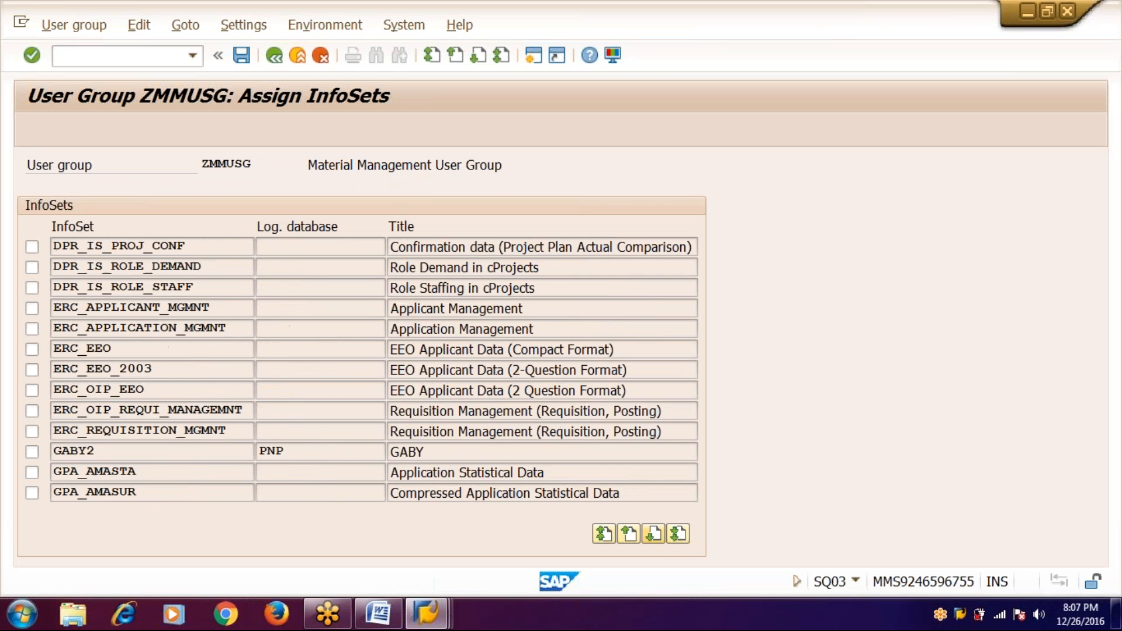
key(Page_Down)
key(Page_Down)
key(Page_Down)
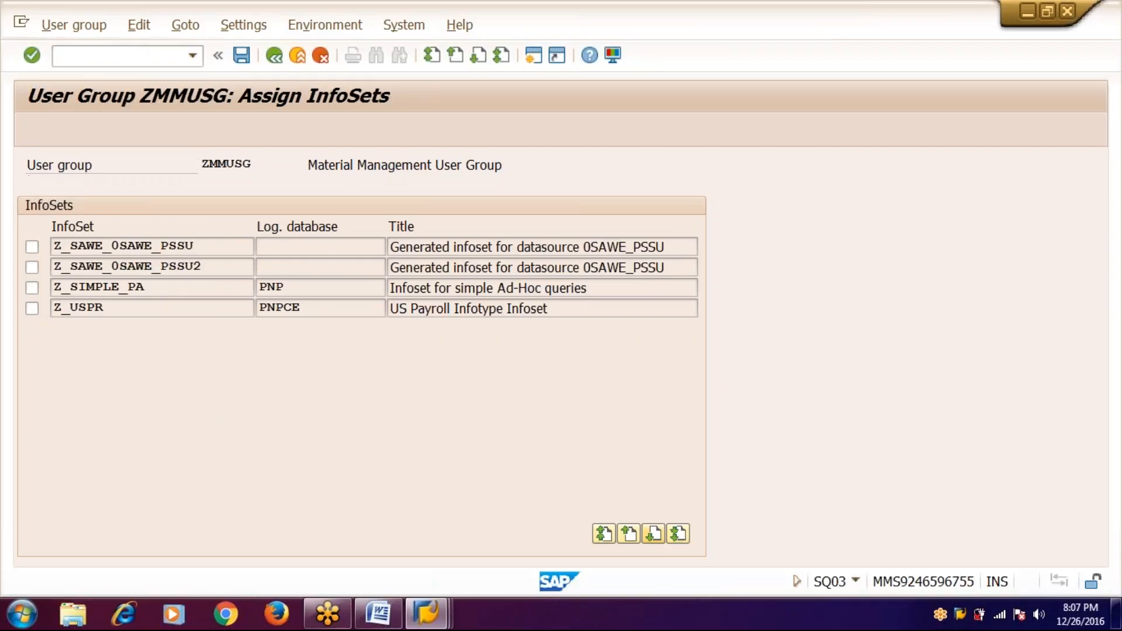
key(Page_Up)
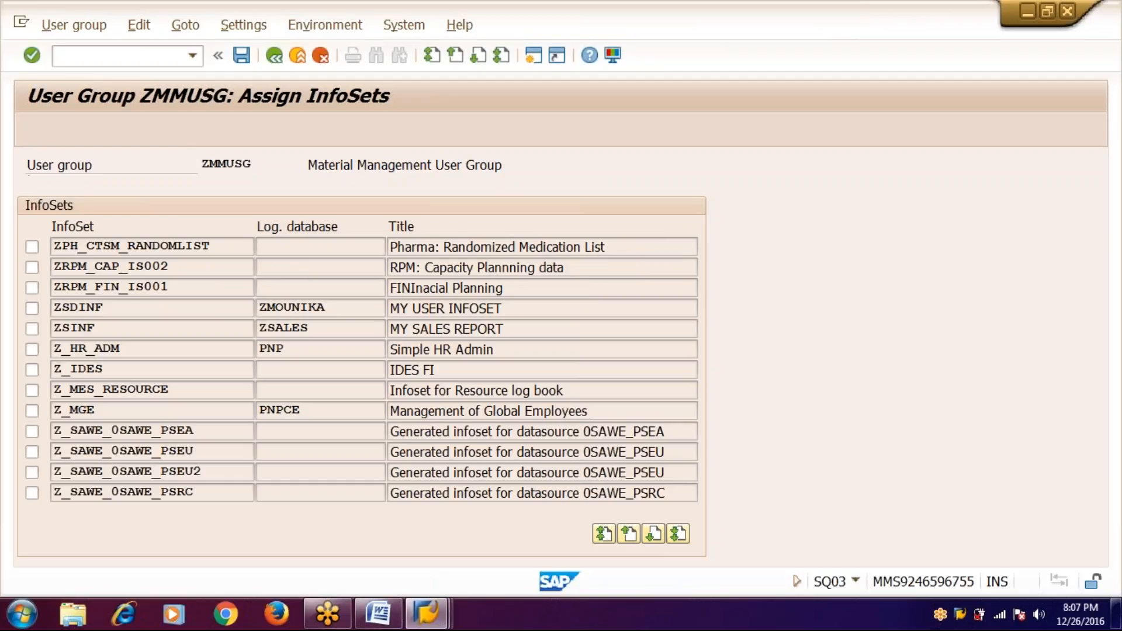
key(Page_Up)
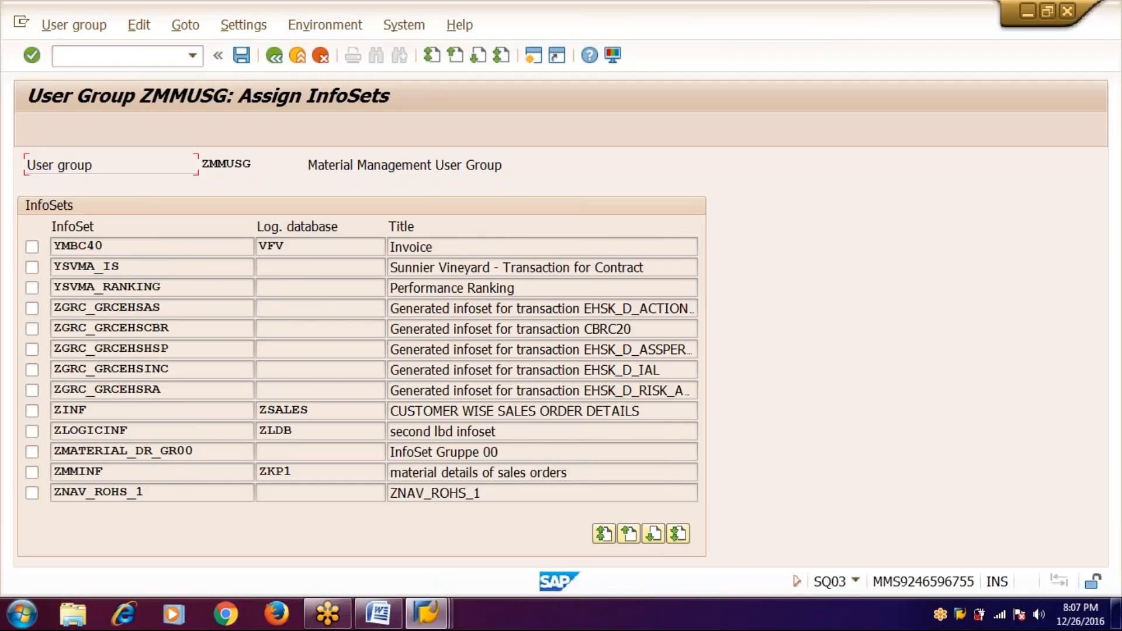
click(34, 472)
- Save ZMMUSG's InfoSet assignment and go back to the Assign Users screen
key(ctrl+s)
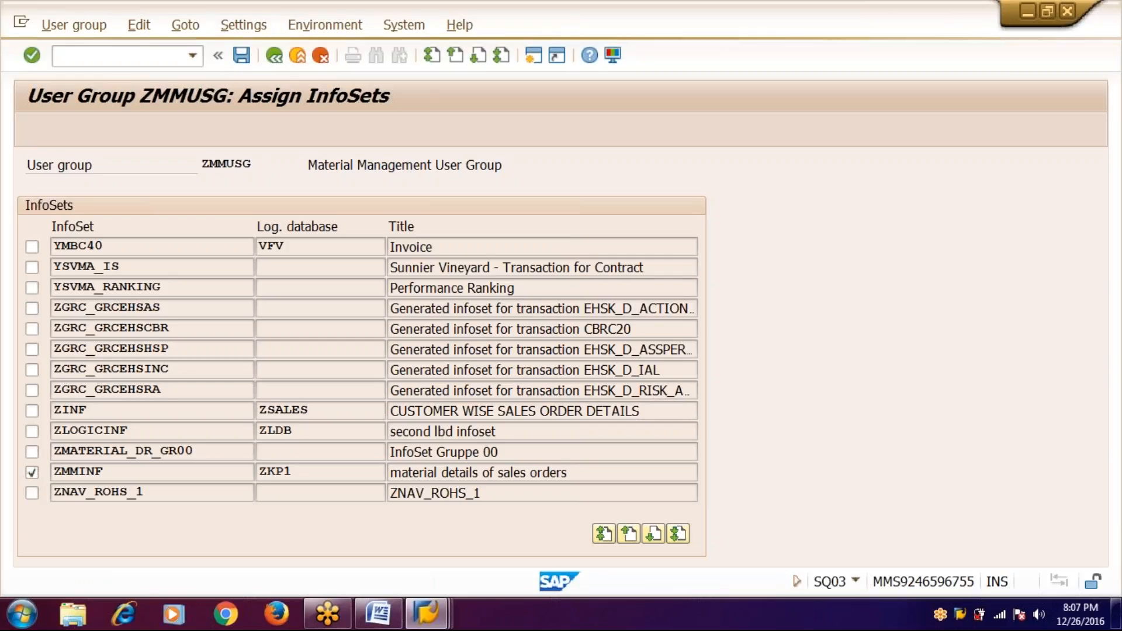
click(242, 56)
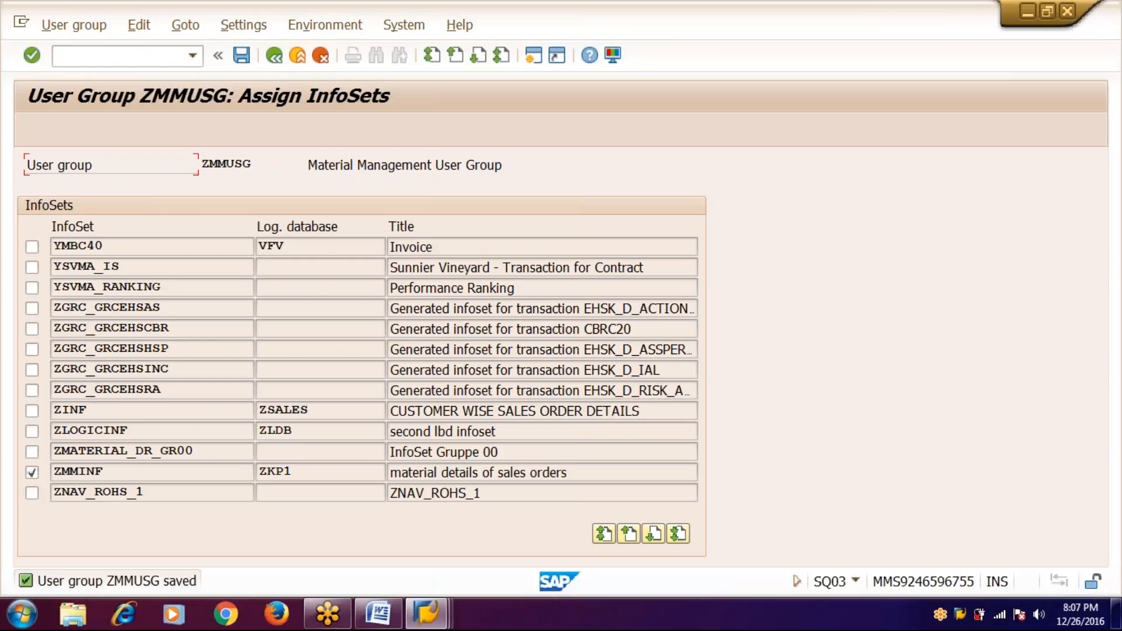
click(274, 55)
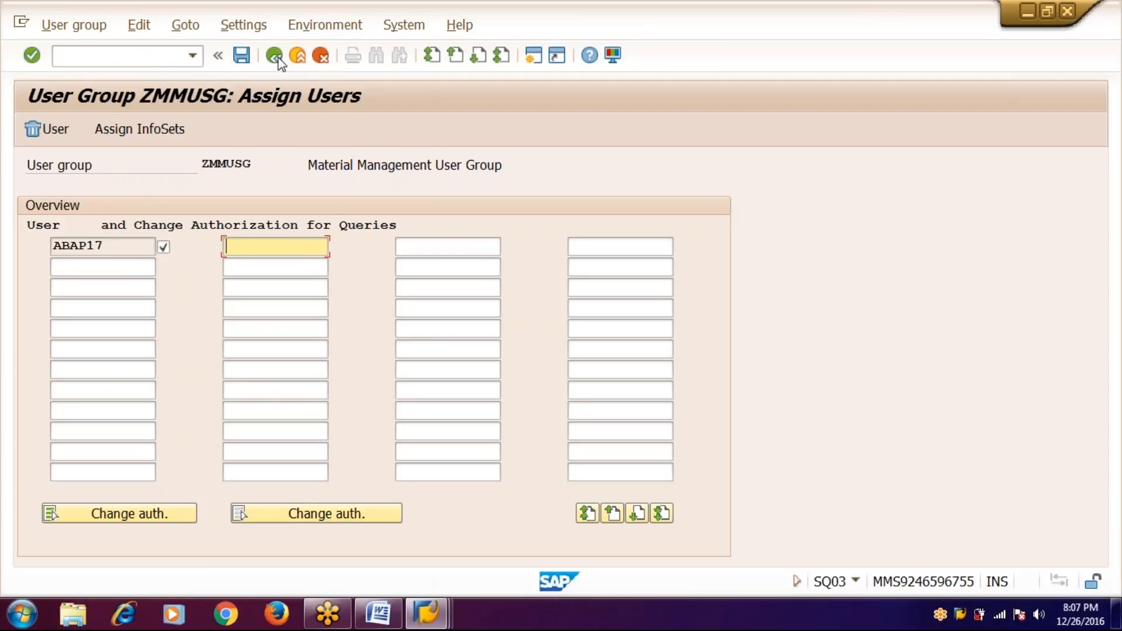
- Leave ZMMUSG's user assignment list for the User Groups initial screen
click(276, 57)
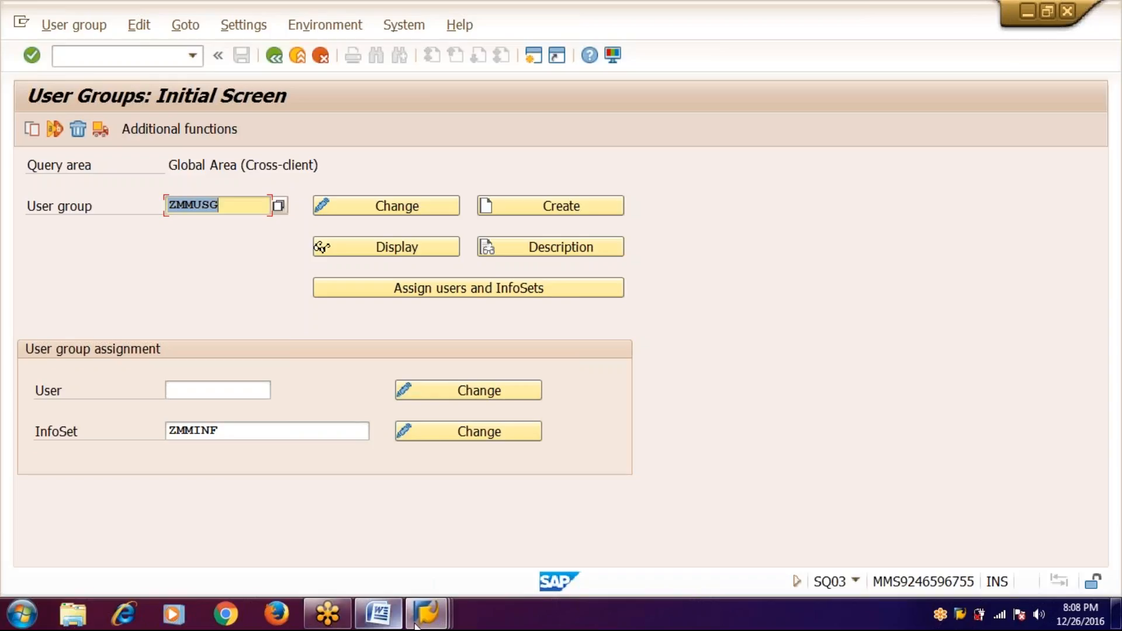
- In the Word notes, add item 4 'Assign other user group to infoset' with sq02, then return to SAP
click(383, 621)
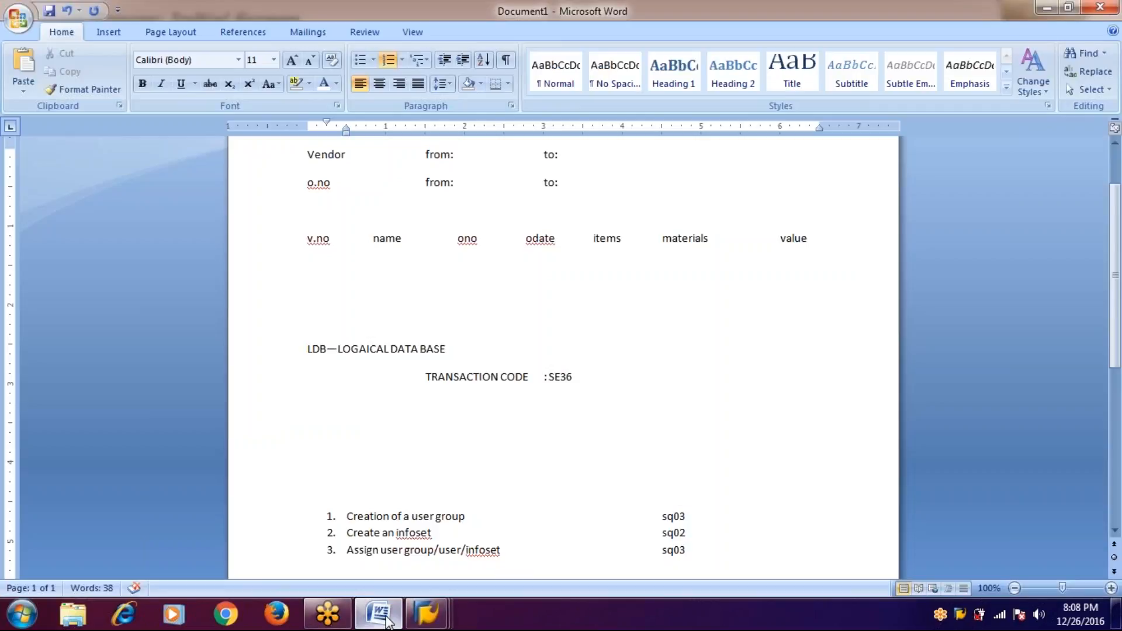
key(Return)
text(4.a)
key(BackSpace)
key(BackSpace)
key(BackSpace)
text(assign otehre)
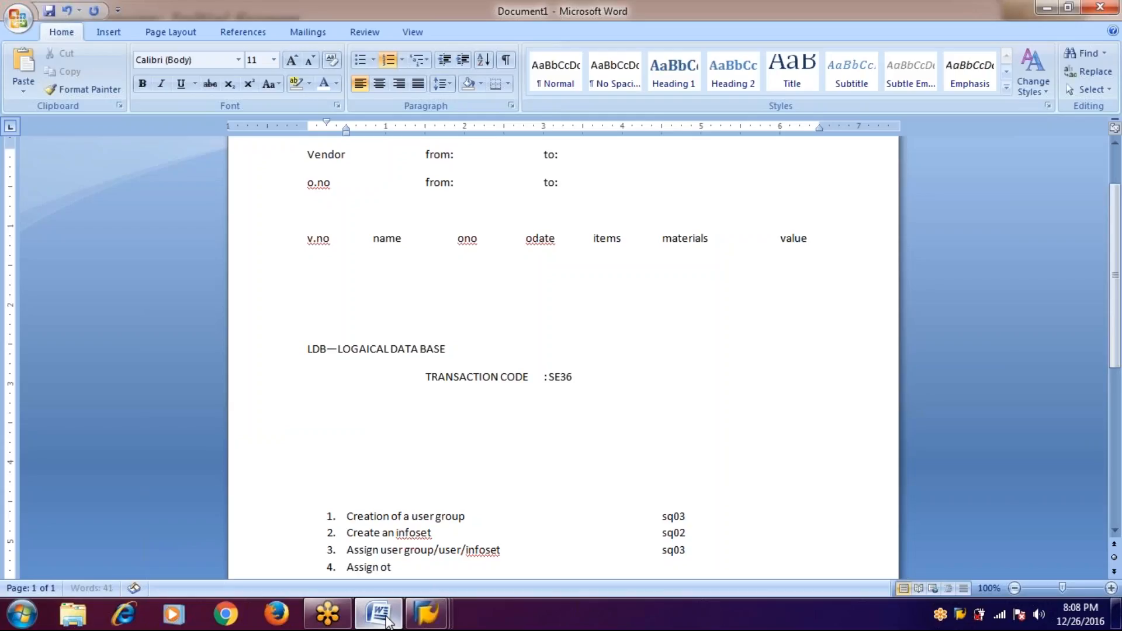
key(BackSpace)
key(BackSpace)
key(BackSpace)
key(BackSpace)
text(her user group w)
key(BackSpace)
text(to i)
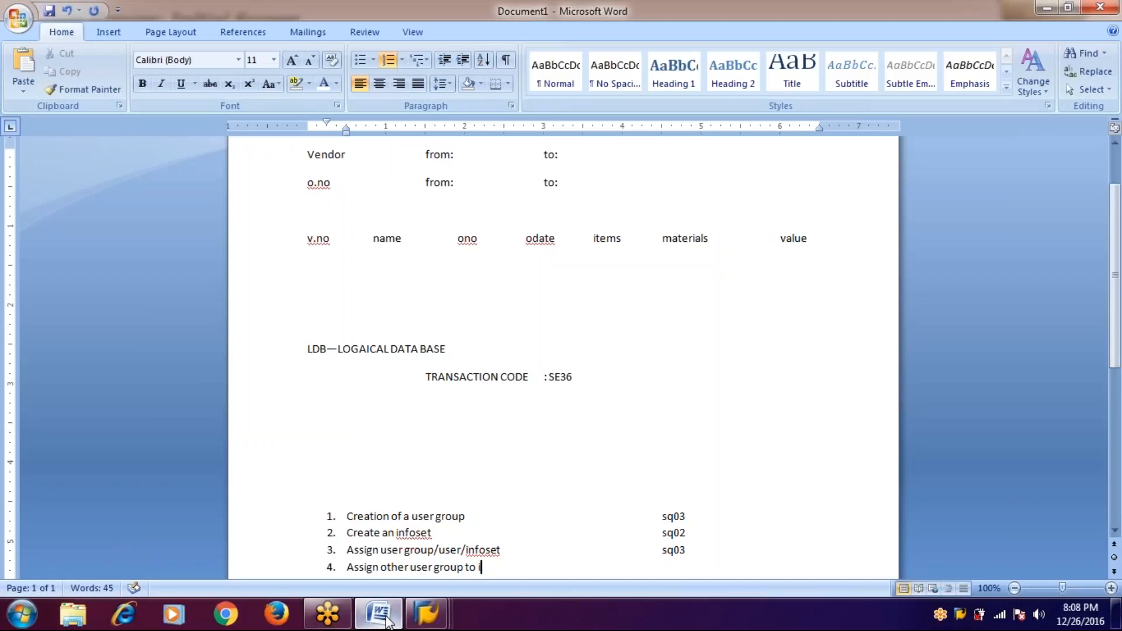
text(nfoset)
key(Tab)
key(Tab)
key(Tab)
key(Tab)
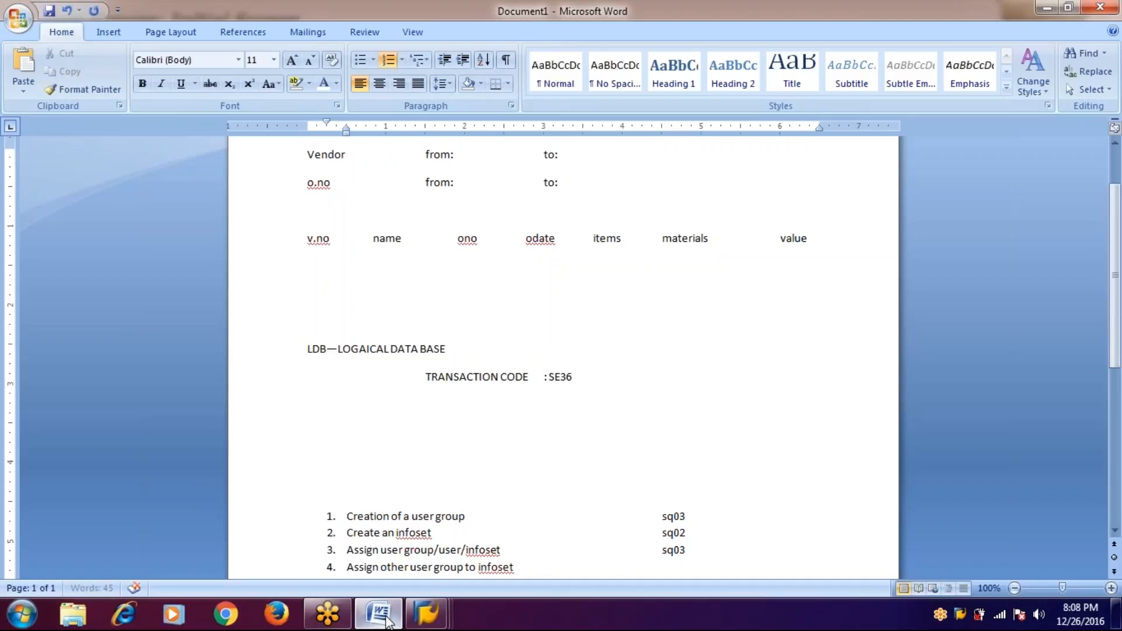
text(sq02)
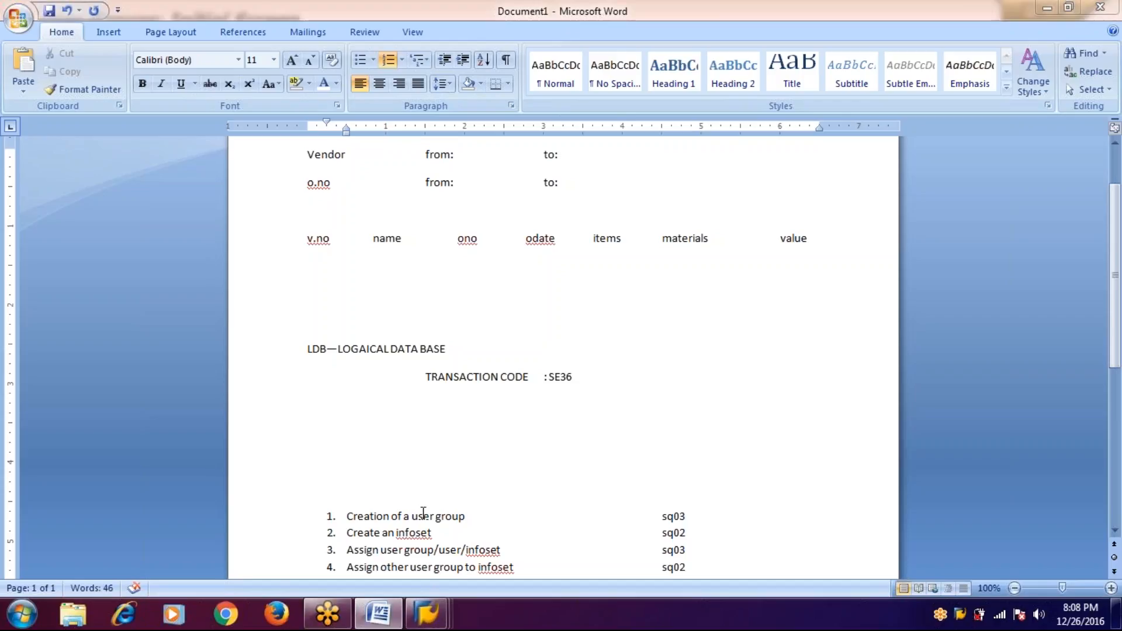
key(alt+Tab)
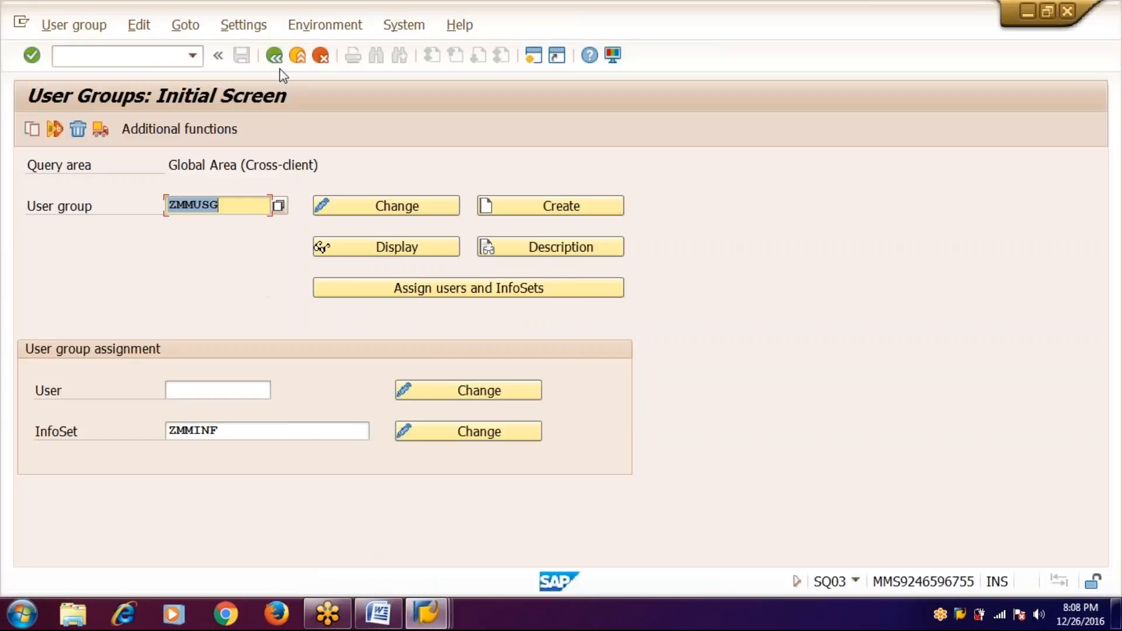
- Return to SAP Easy Access and start transaction sq02 for InfoSet ZMMINF
click(275, 55)
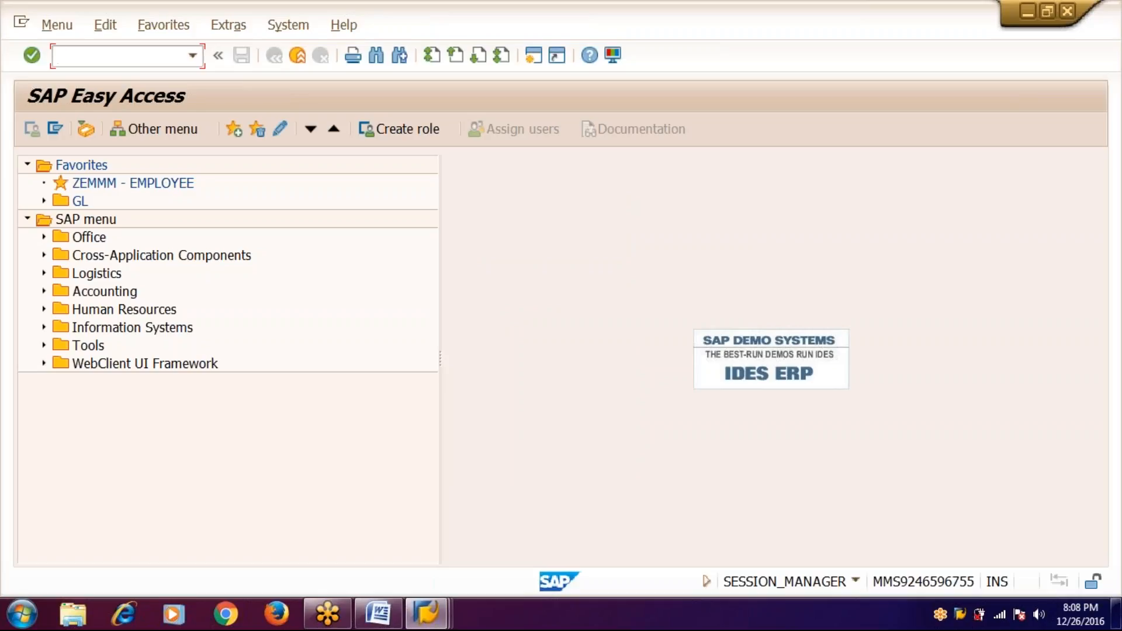
click(185, 57)
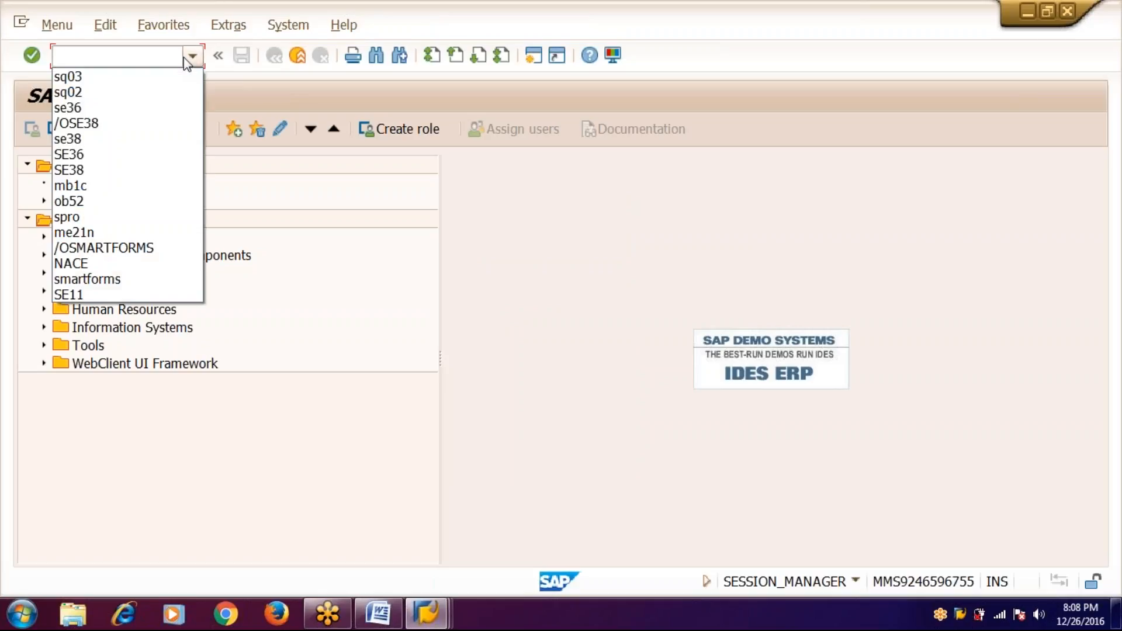
text(sq02)
key(Return)
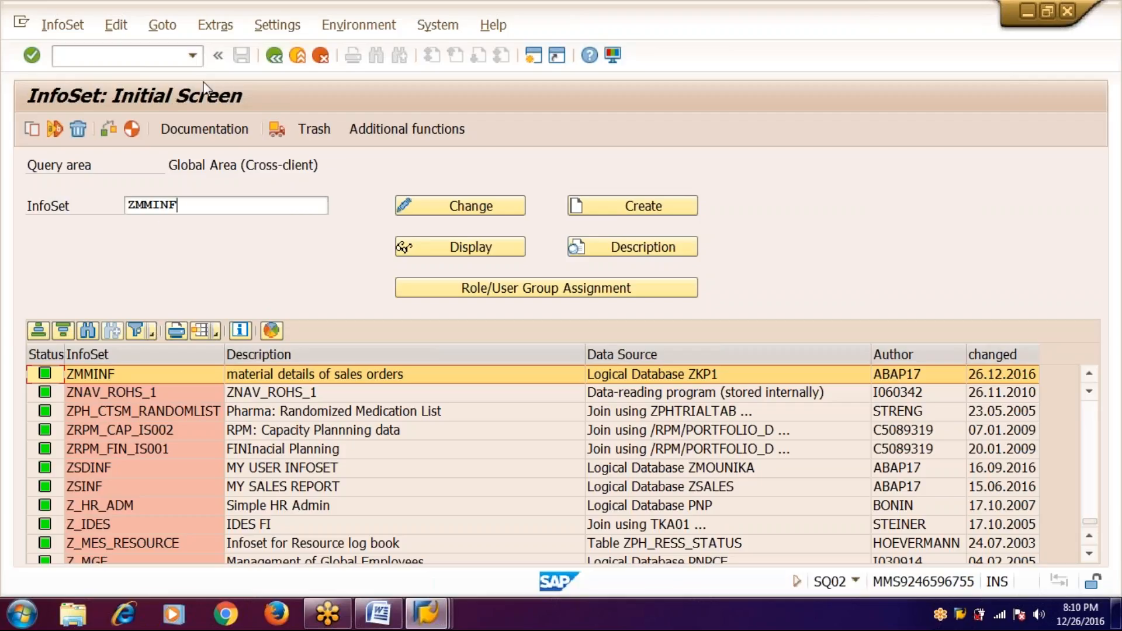
- In ZMMINF's user group assignments, tick then untick ZLOGUG, ZRPM_AD001 and ZSUSG, keeping ZMMUSG
click(538, 294)
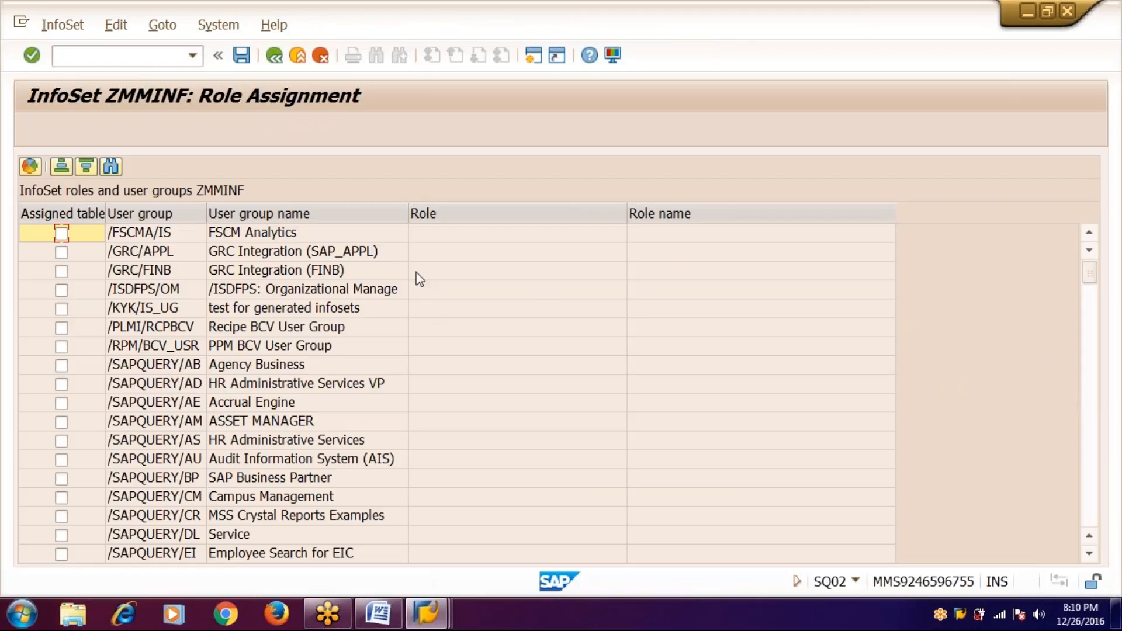
scroll(193, 278, down, 15)
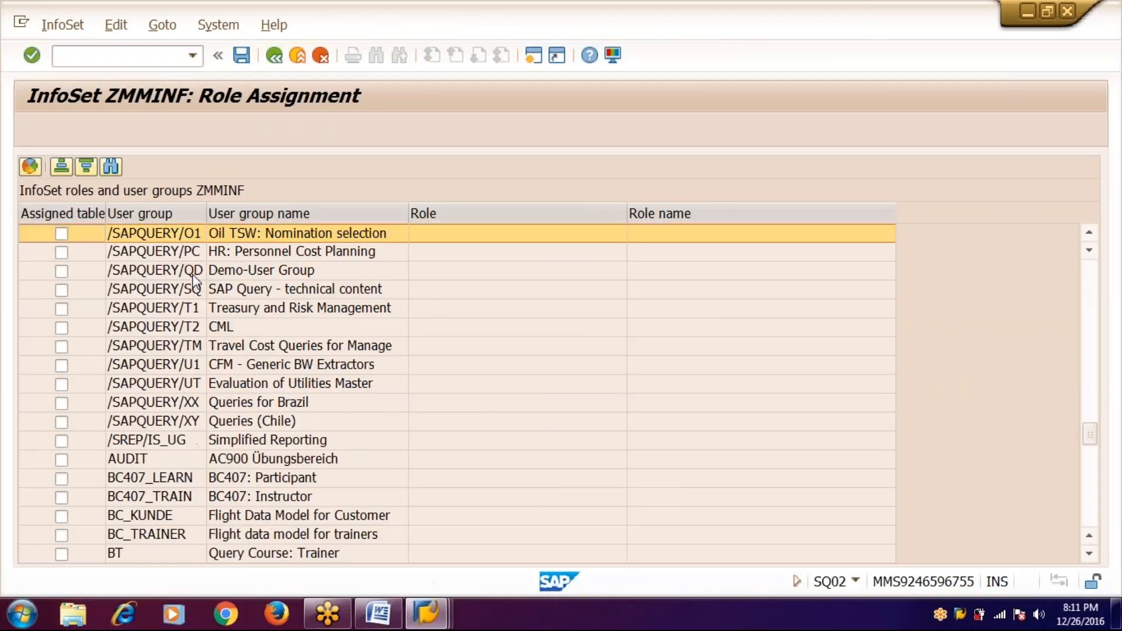
scroll(193, 279, down, 20)
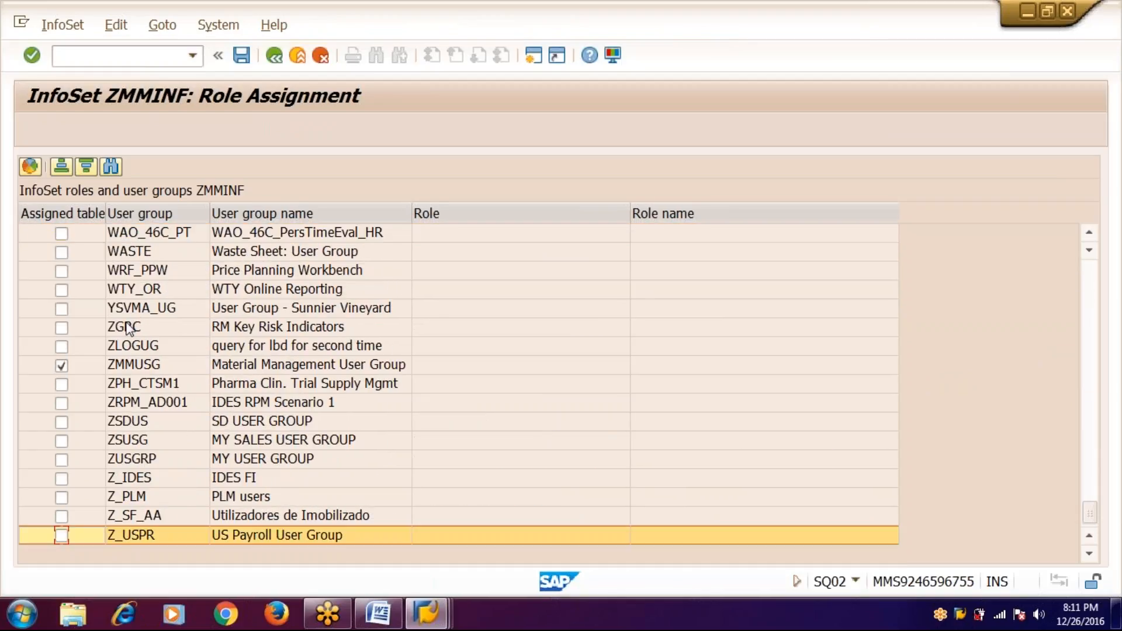
click(69, 349)
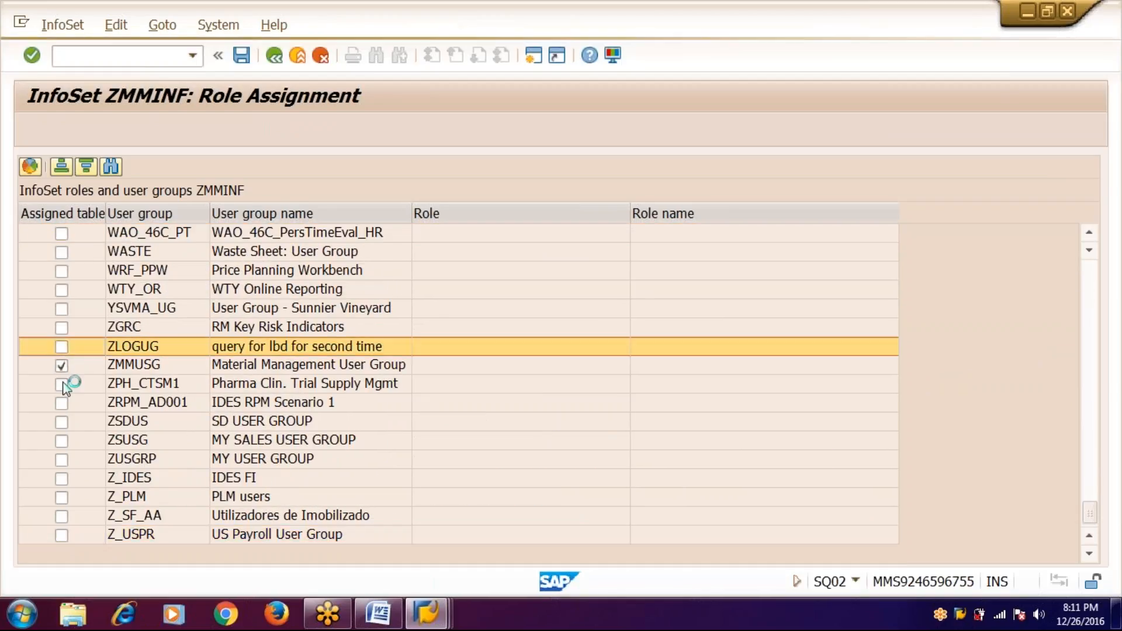
click(63, 404)
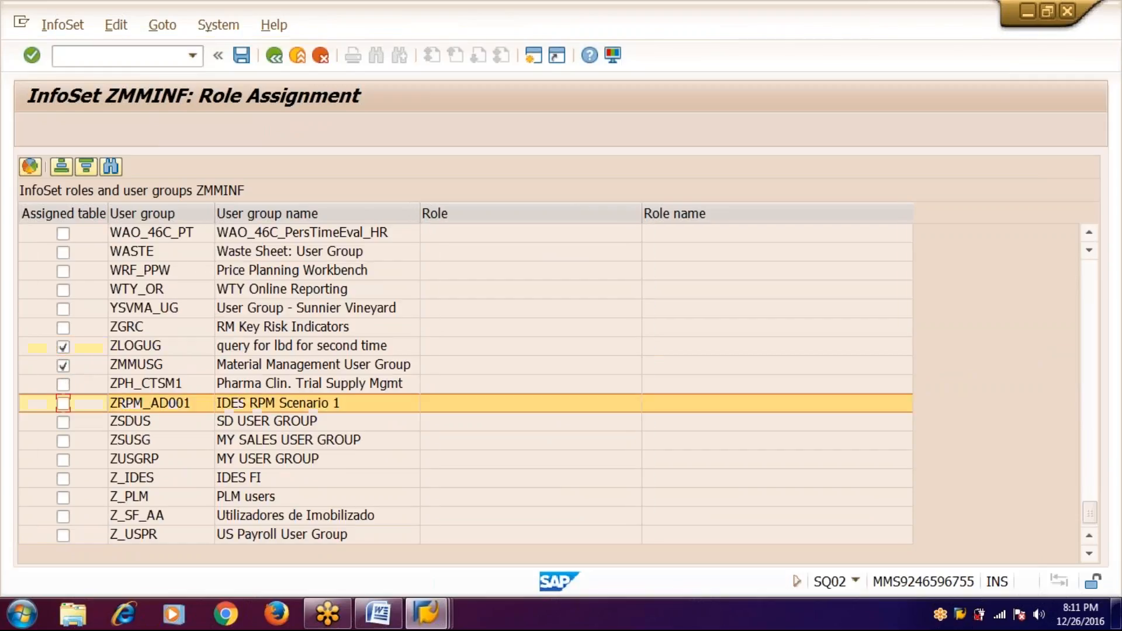
click(62, 442)
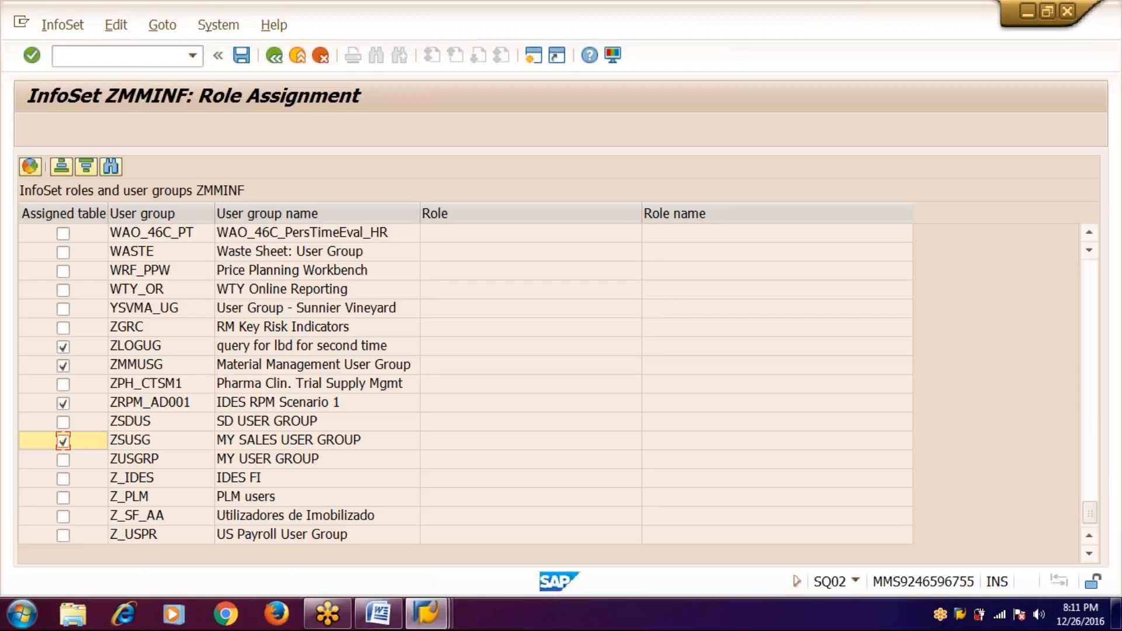
click(63, 441)
click(64, 347)
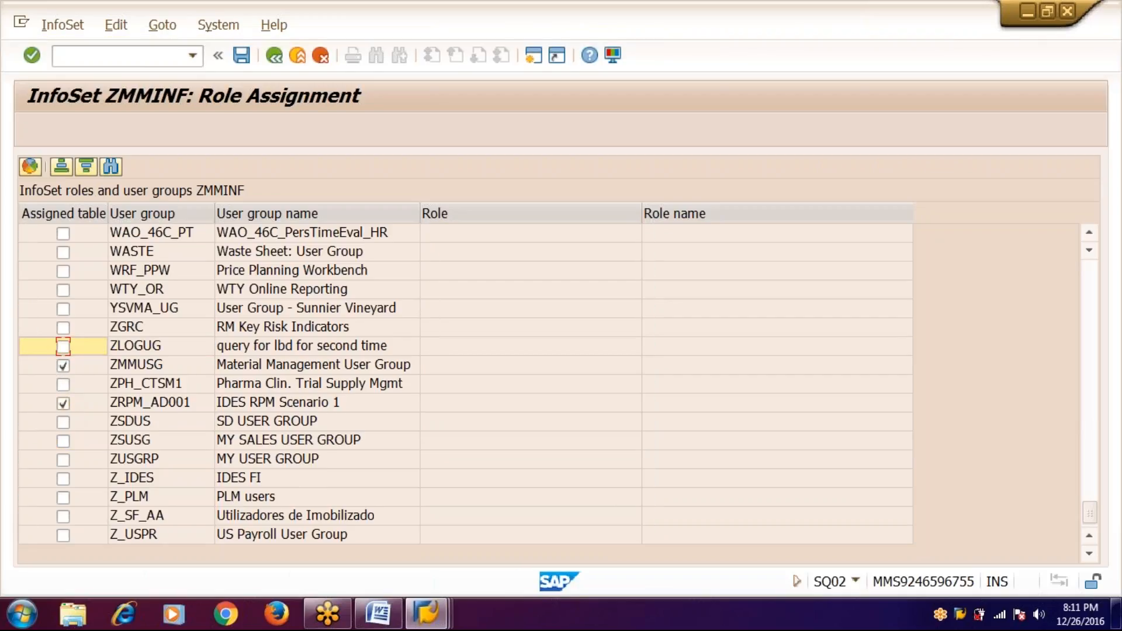
click(63, 404)
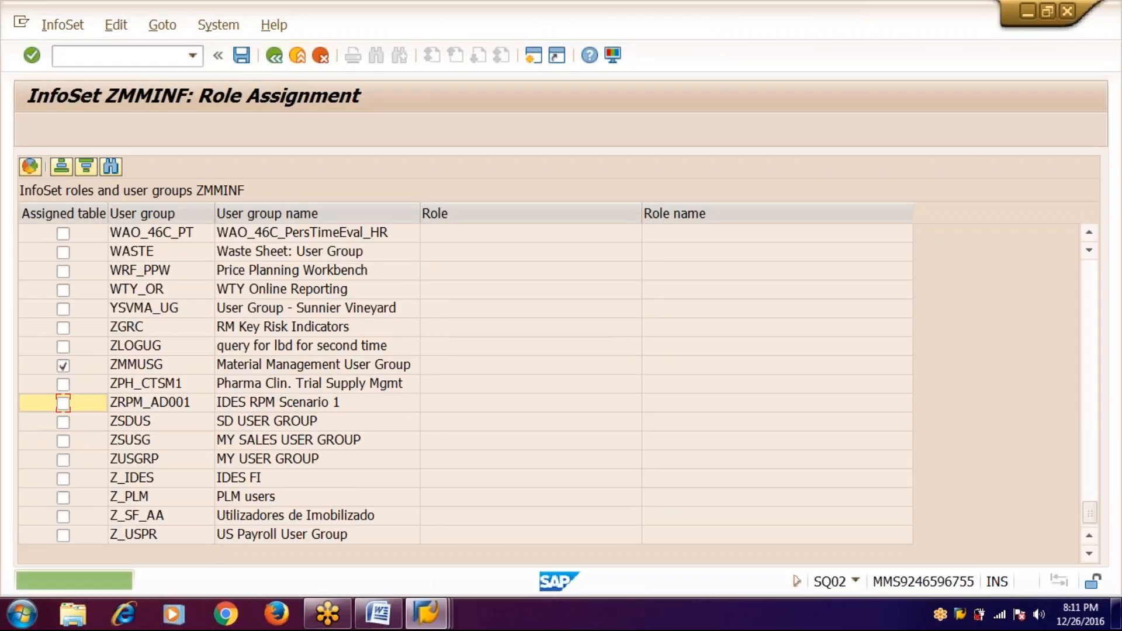
- Save the assignment, return to SAP Easy Access and switch to the Word notes
click(242, 55)
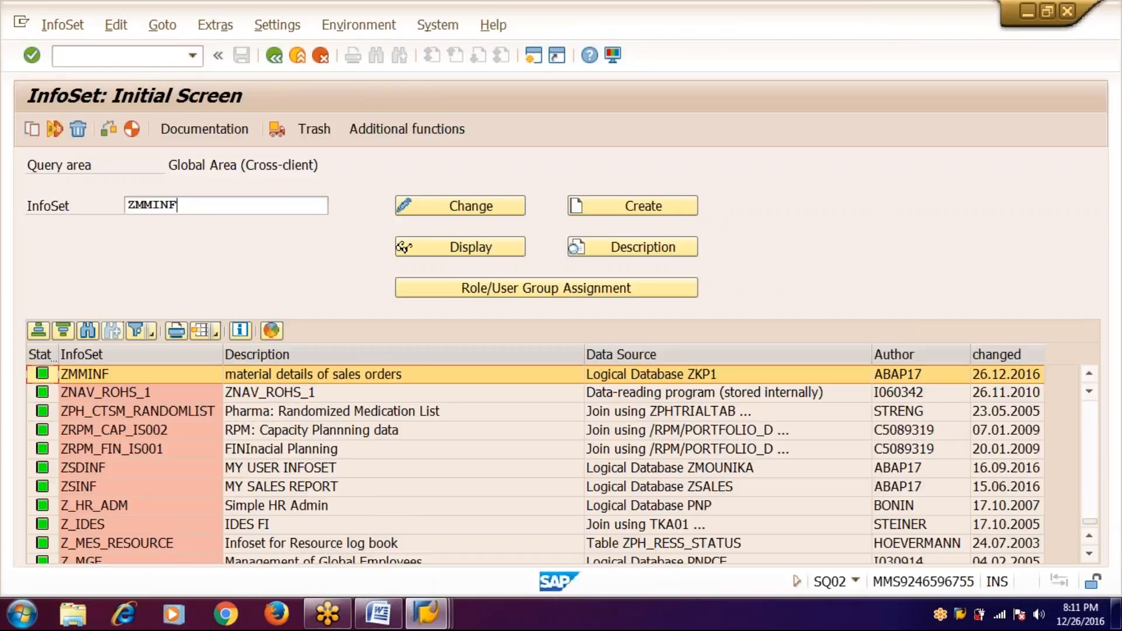
click(272, 56)
click(273, 57)
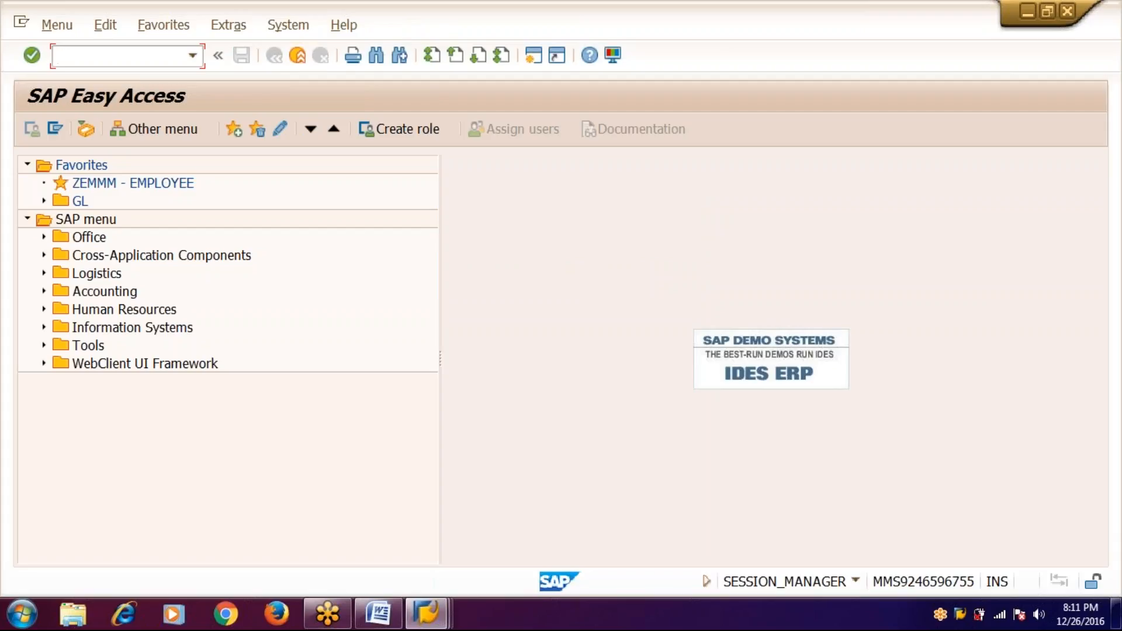
key(alt+Tab)
- Below item 4, enter 'Design and run the out put' with sq01 in the code column
key(Return)
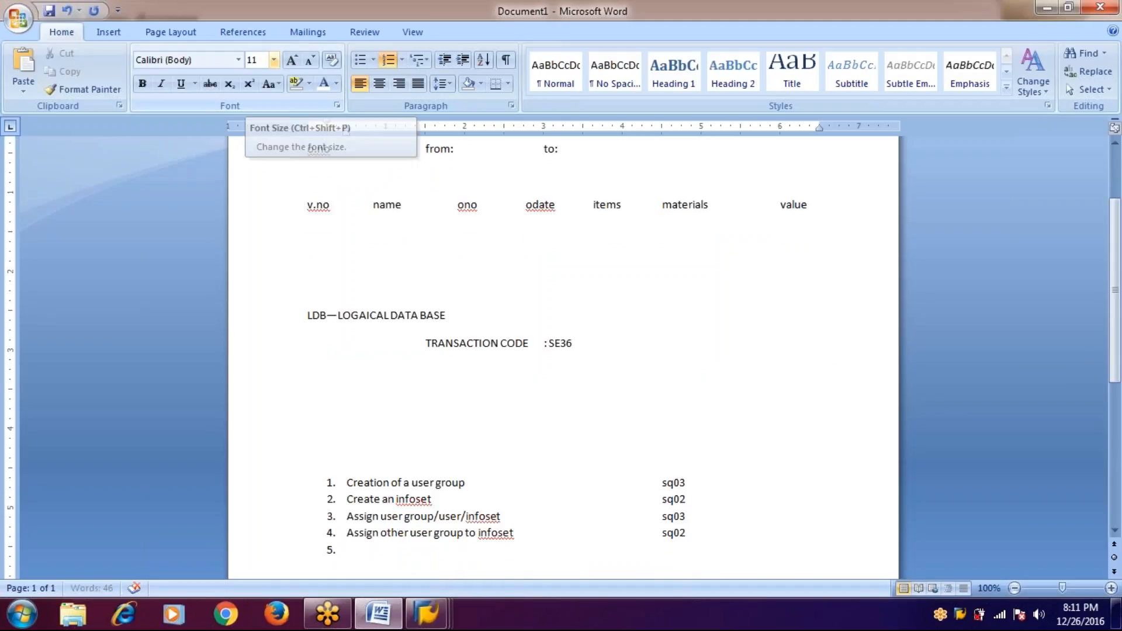
text(des)
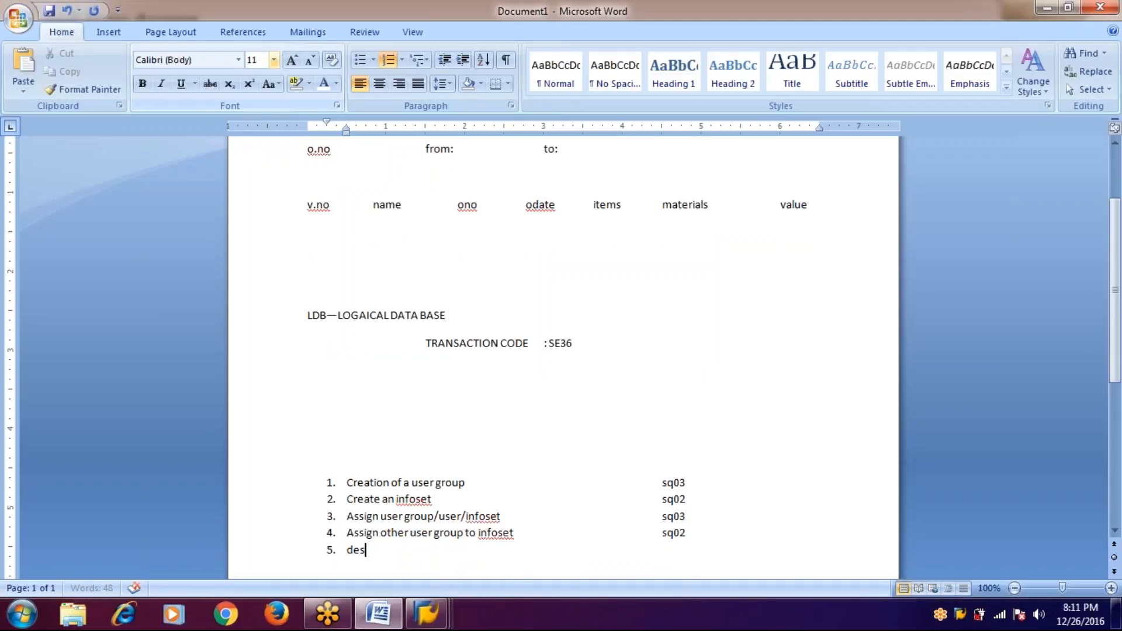
text(ign and)
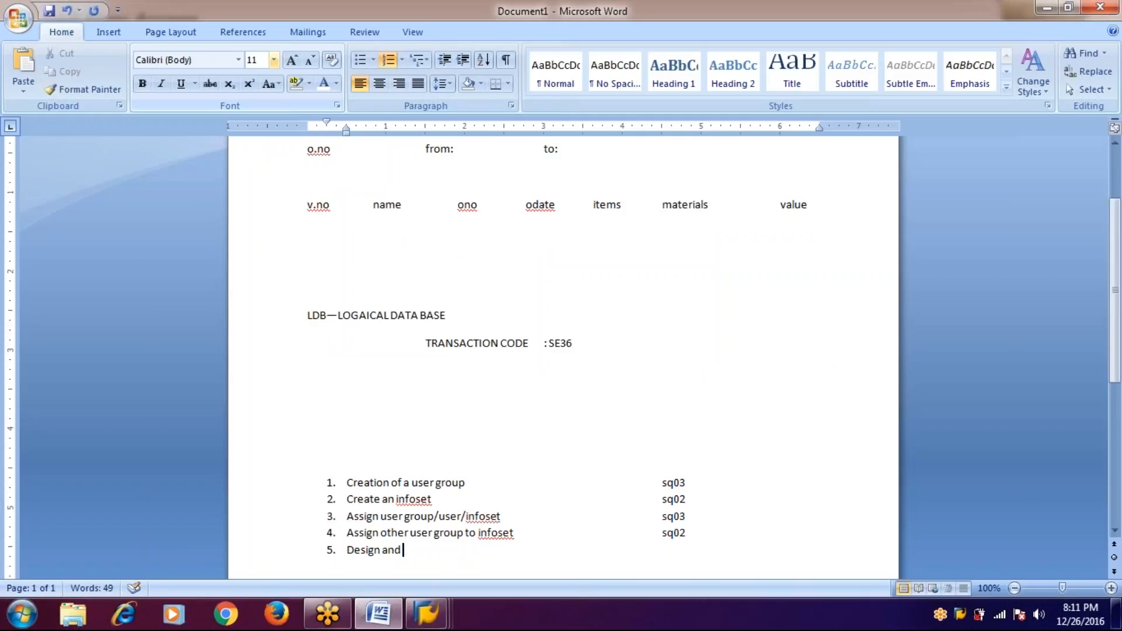
text( run the out put)
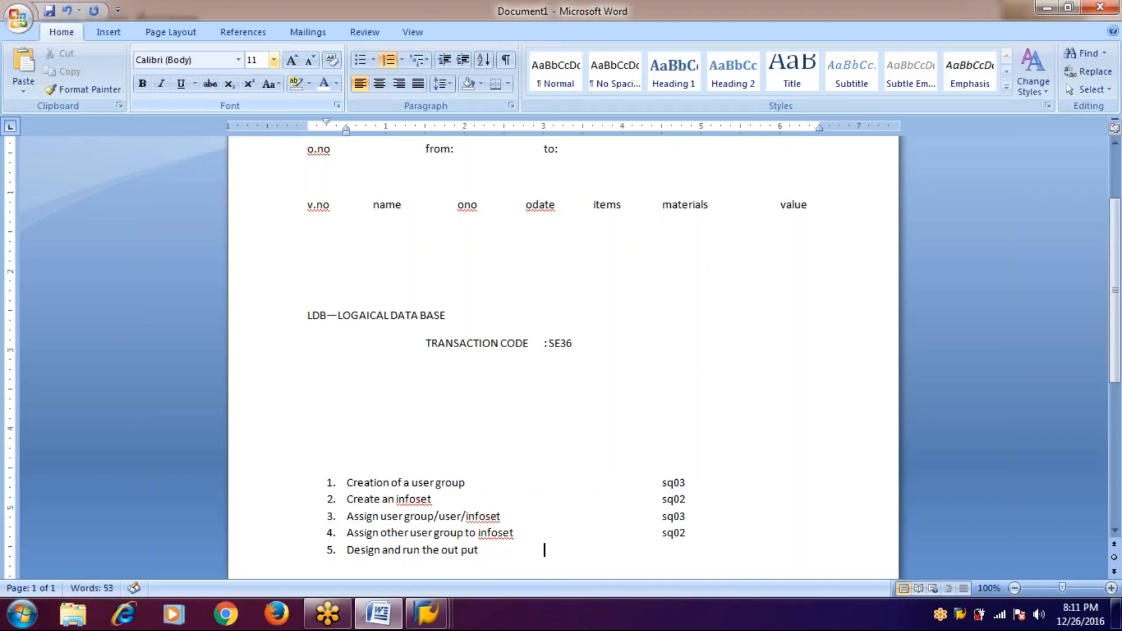
click(663, 550)
text(sq01)
- Launch sq01 in SAP and switch to user group ZMMUSG, ready to name a query
key(alt+Tab)
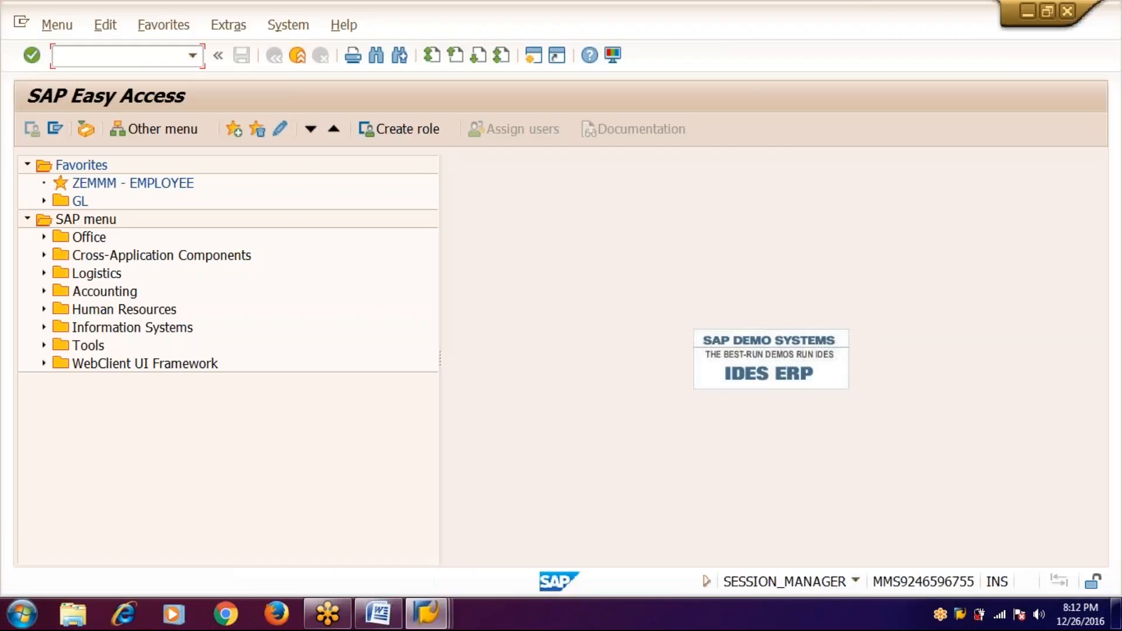
text(sq01)
key(Return)
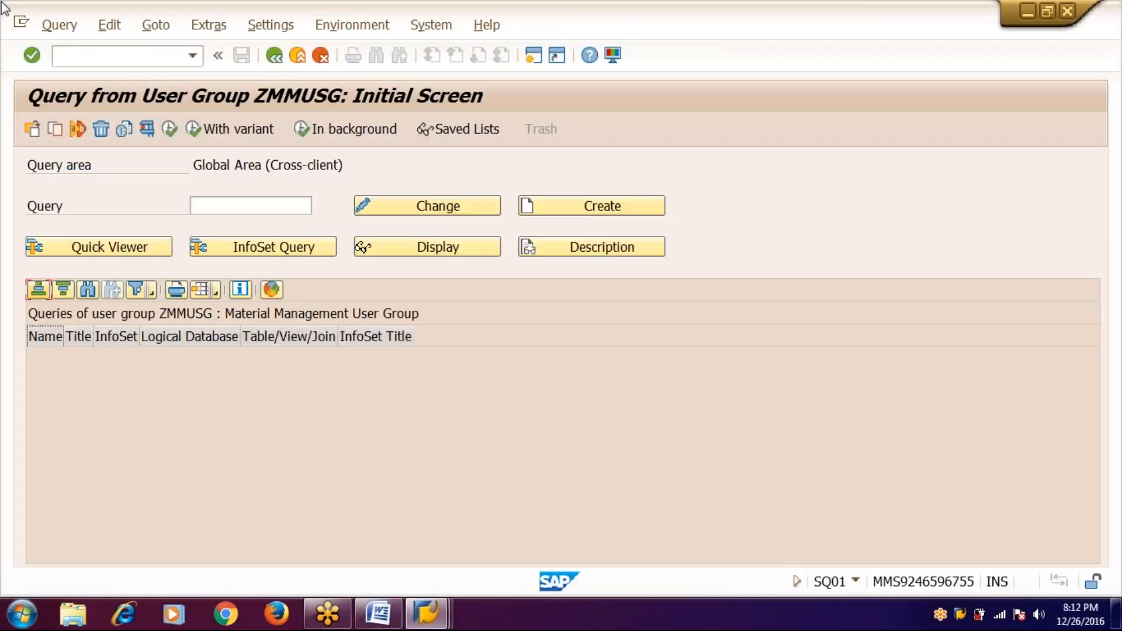
click(30, 135)
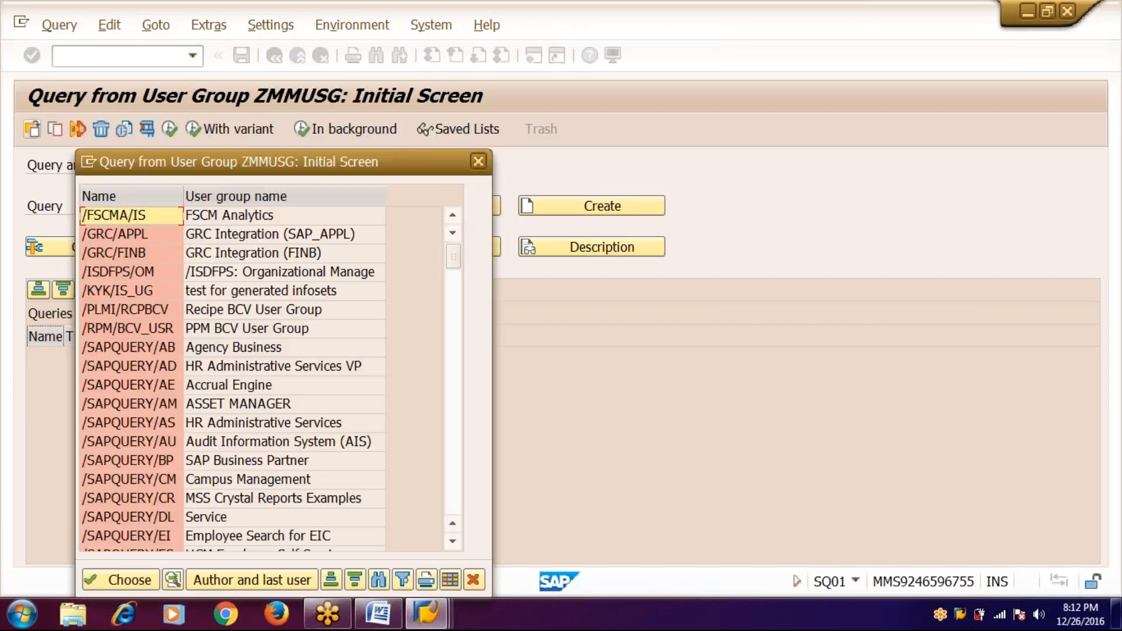
key(Page_Down)
key(Page_Down)
key(Page_Down)
key(Page_Down)
key(Page_Down)
key(Page_Down)
key(Page_Down)
key(Page_Down)
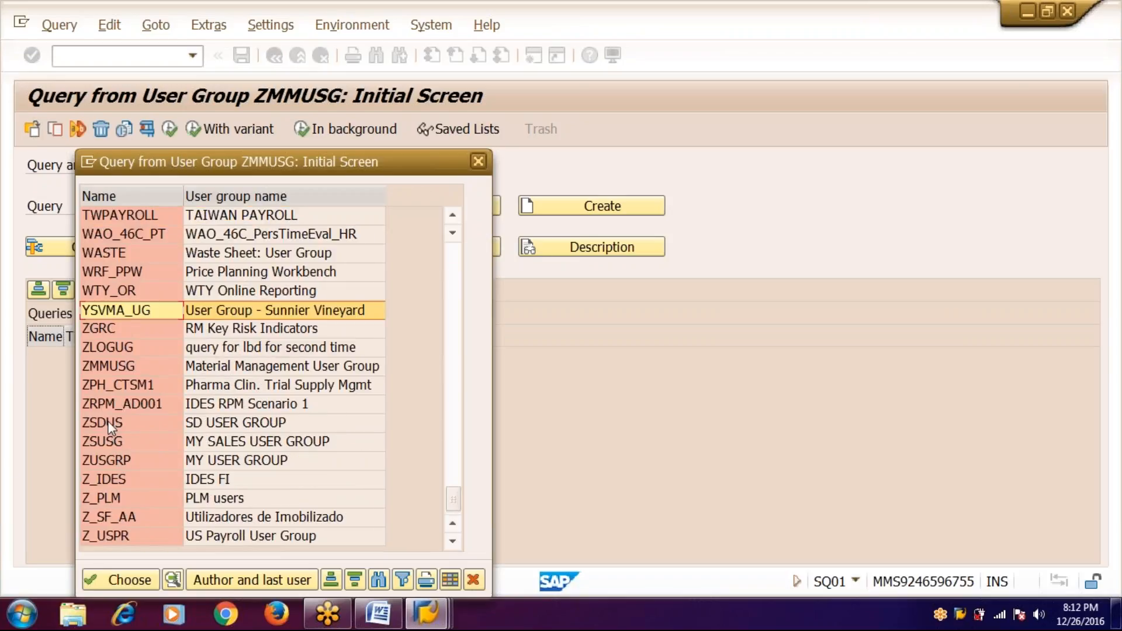
double_click(103, 367)
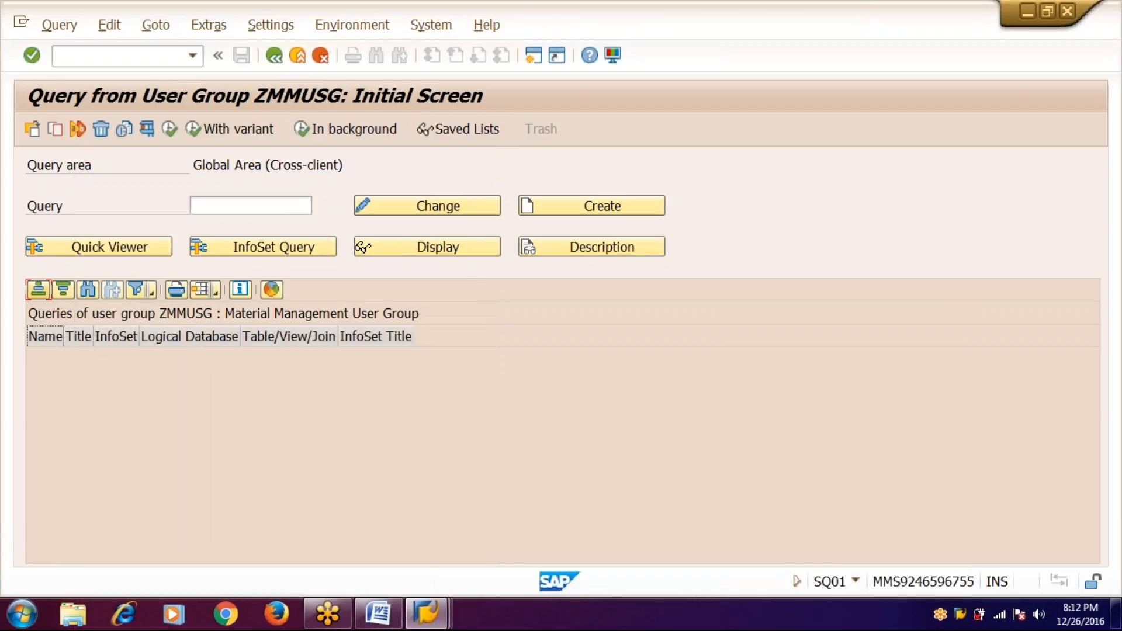
click(228, 205)
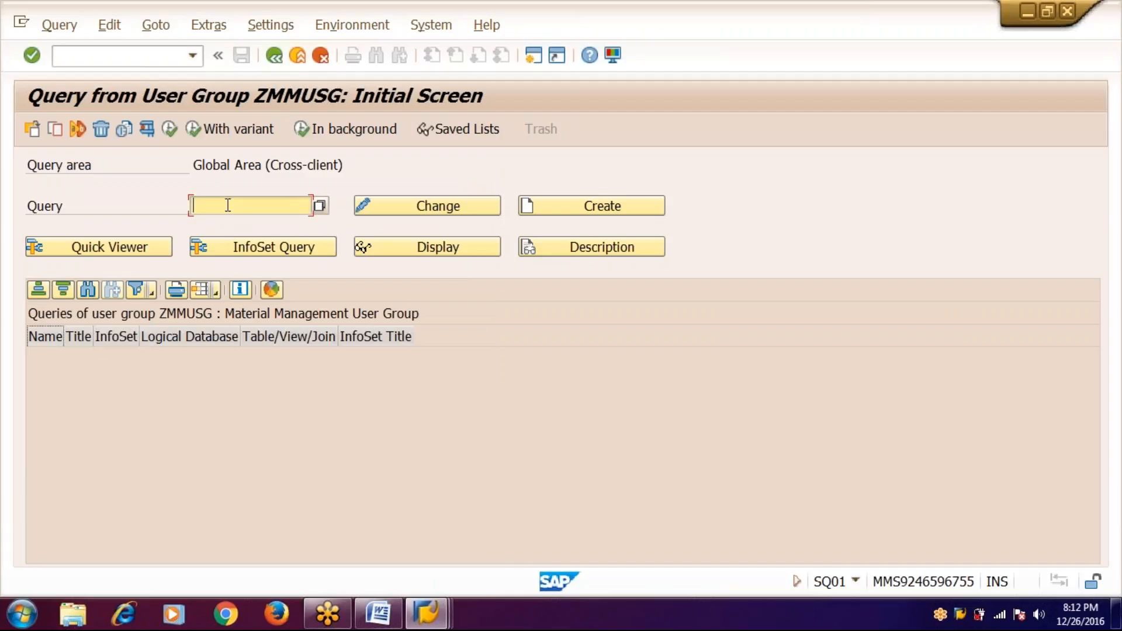
- Enter a query name and start an InfoSet Query based on InfoSet ZMMINF
text(zqry)
key(BackSpace)
key(BackSpace)
key(BackSpace)
text(mmqry)
click(321, 247)
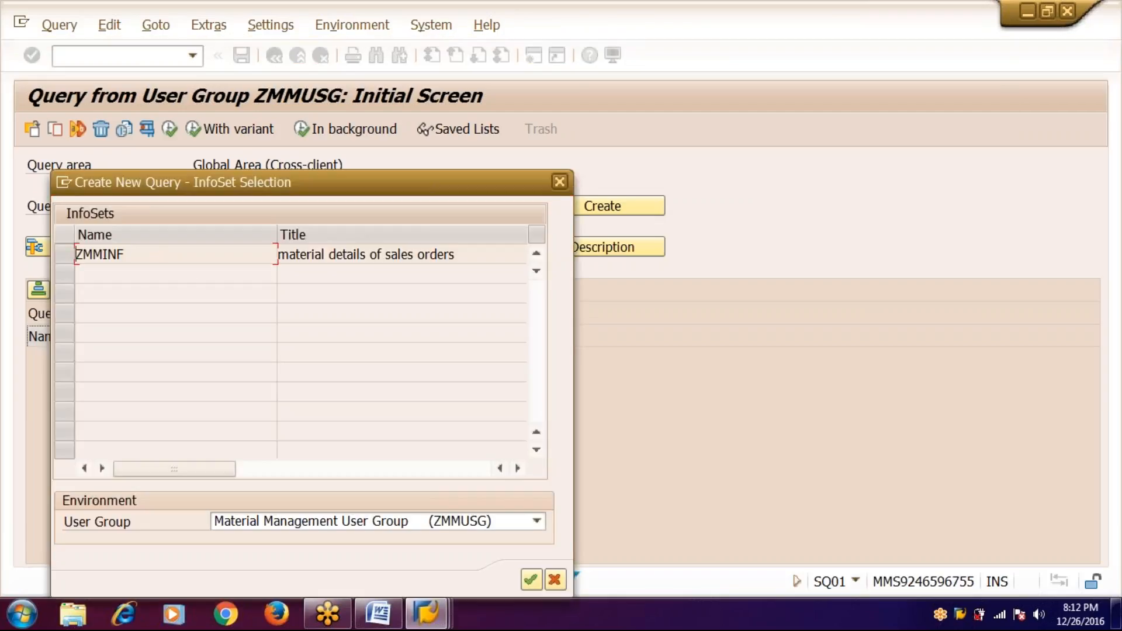
click(66, 255)
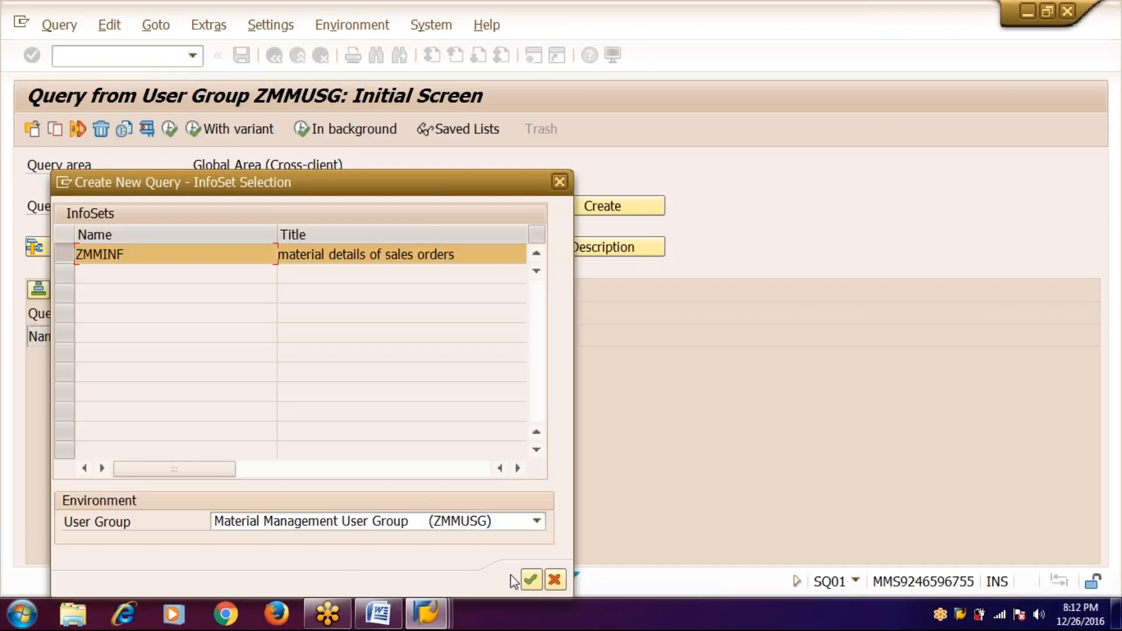
click(531, 581)
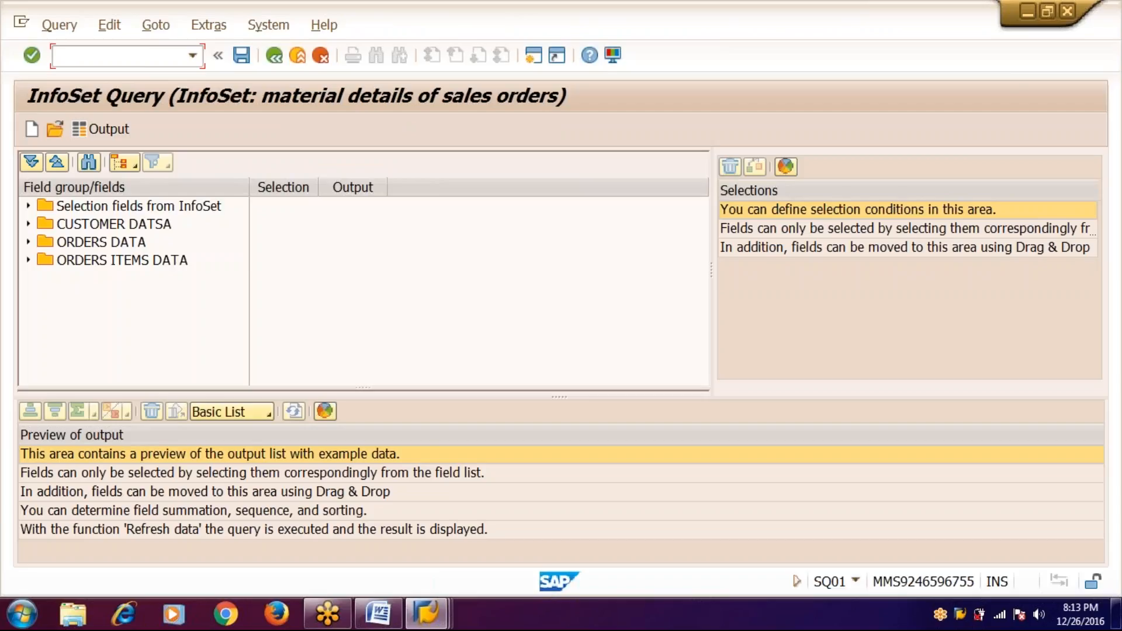
- Make CUSTOEMR and ORDER selection fields of the query
click(28, 224)
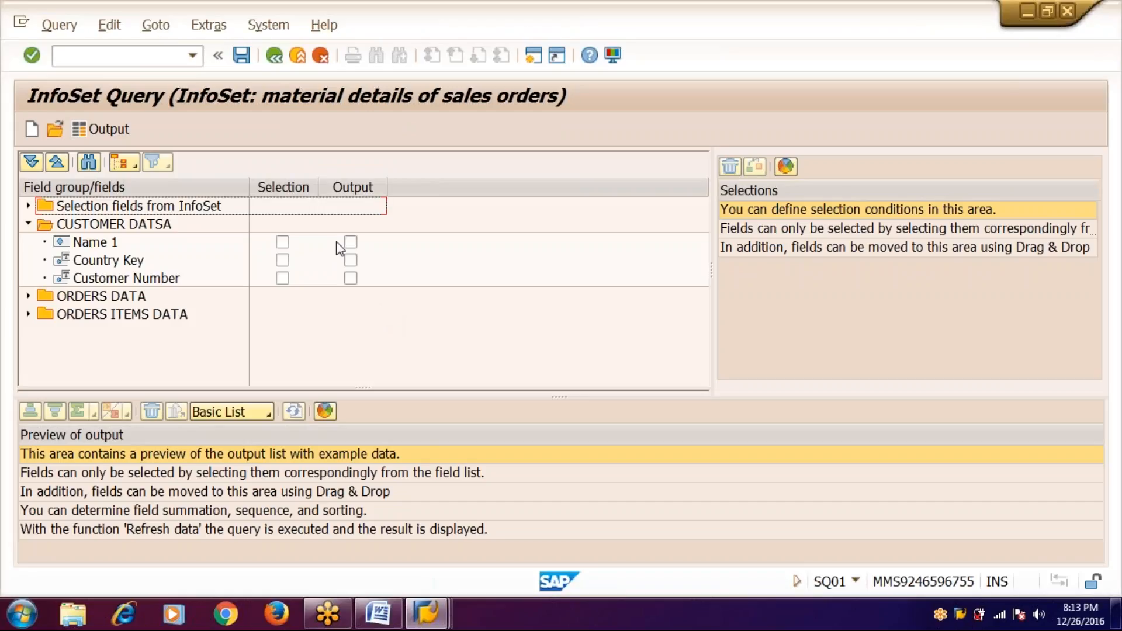
click(28, 206)
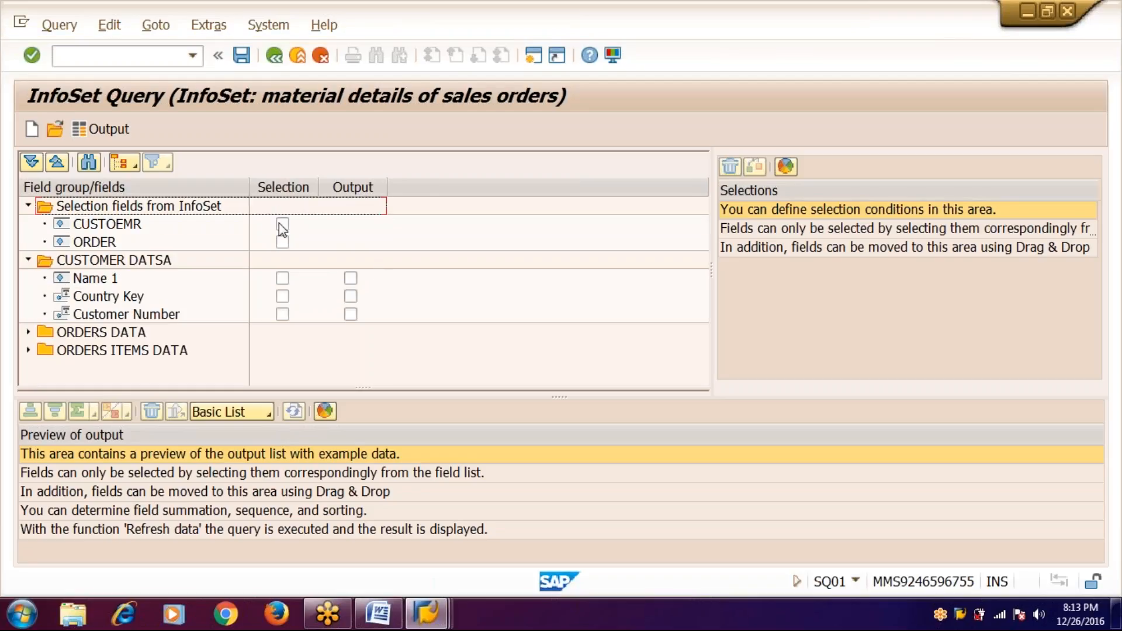
click(282, 224)
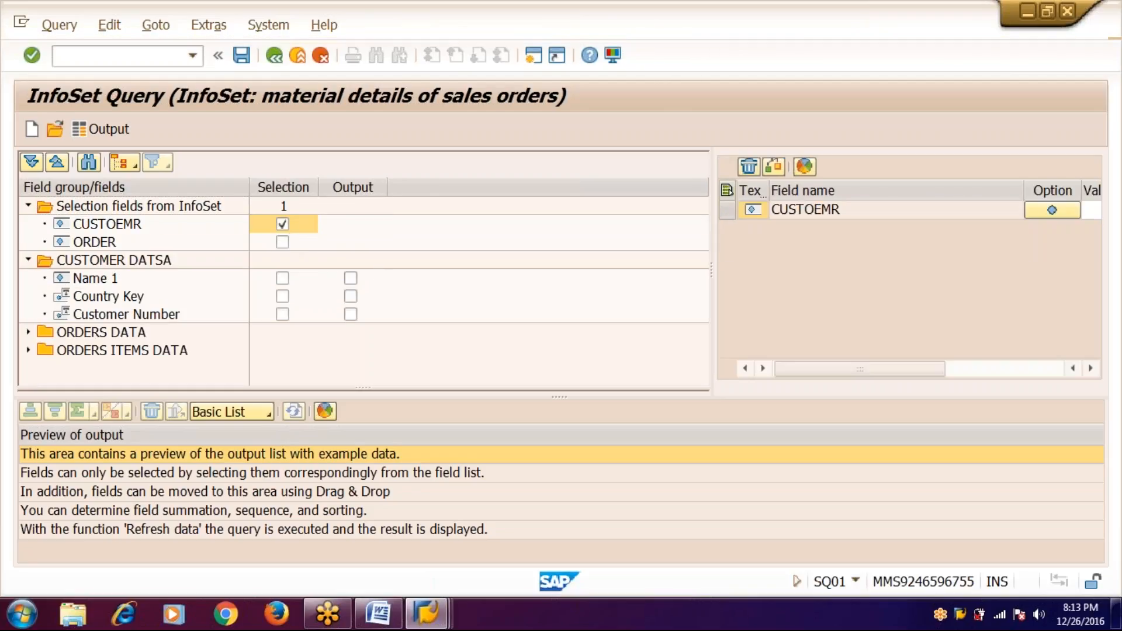
click(282, 242)
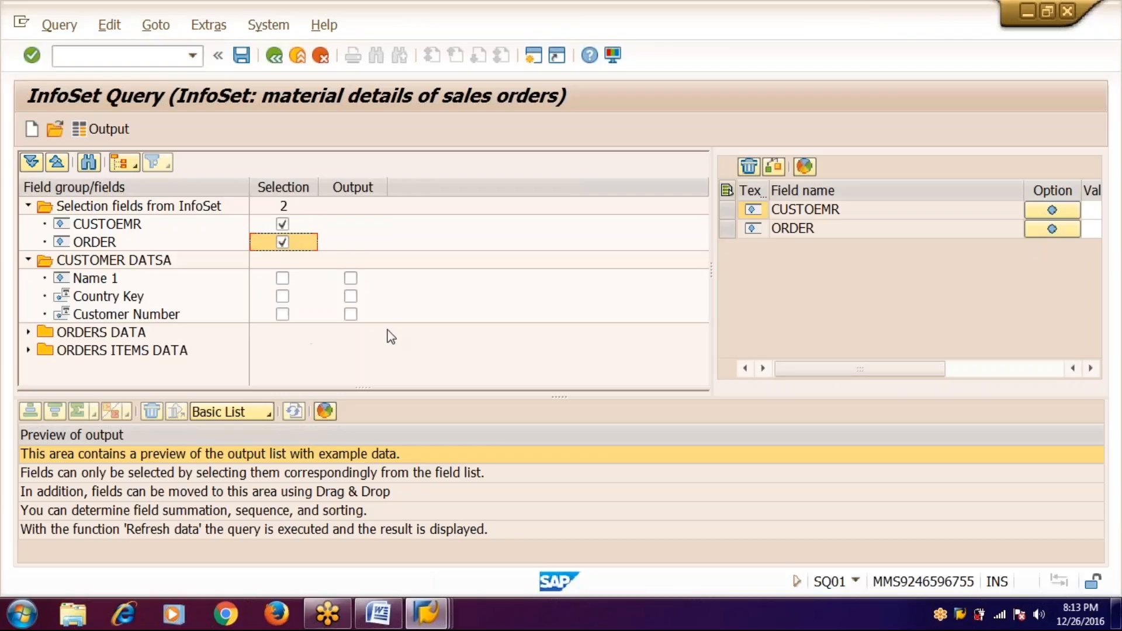
- Output Customer Number and Name 1, narrowing both columns in the preview
click(350, 314)
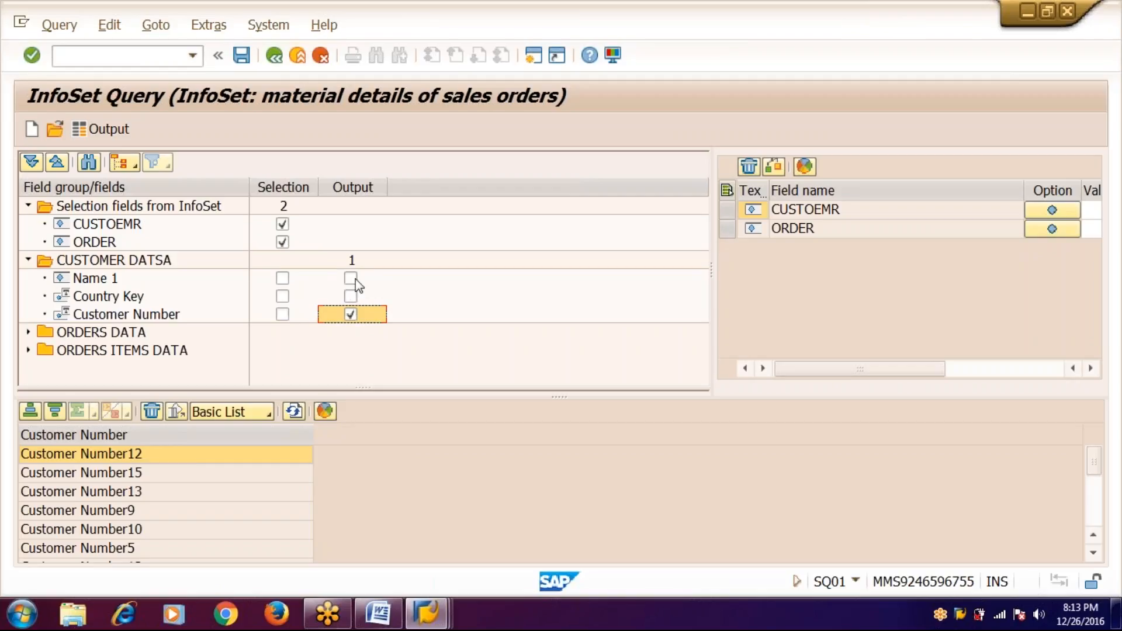
click(352, 279)
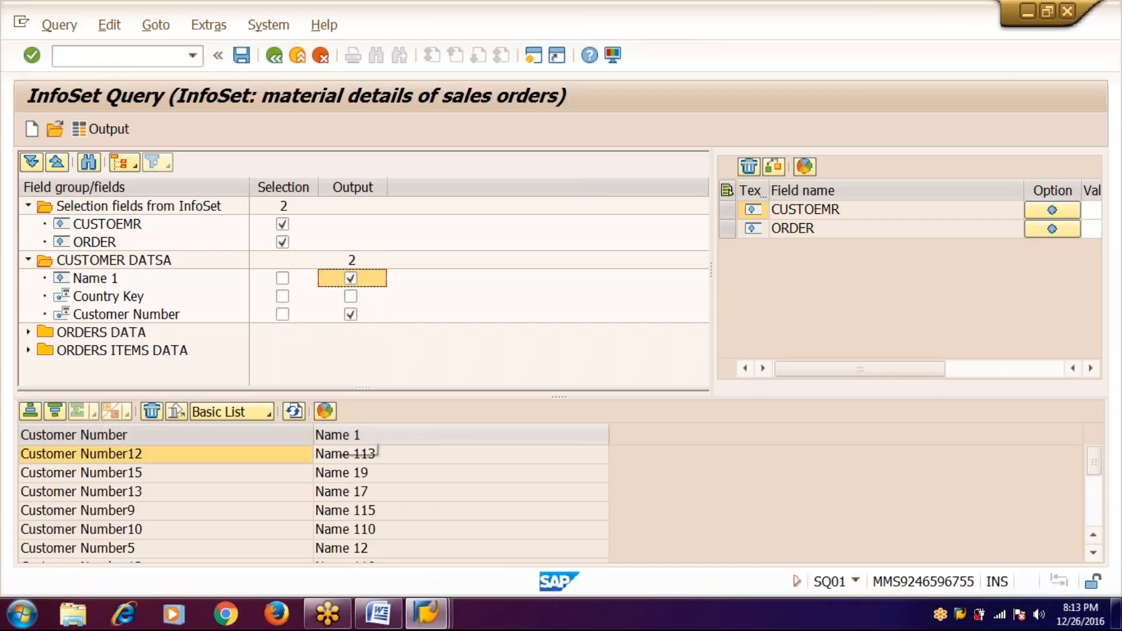
drag(313, 431, 160, 433)
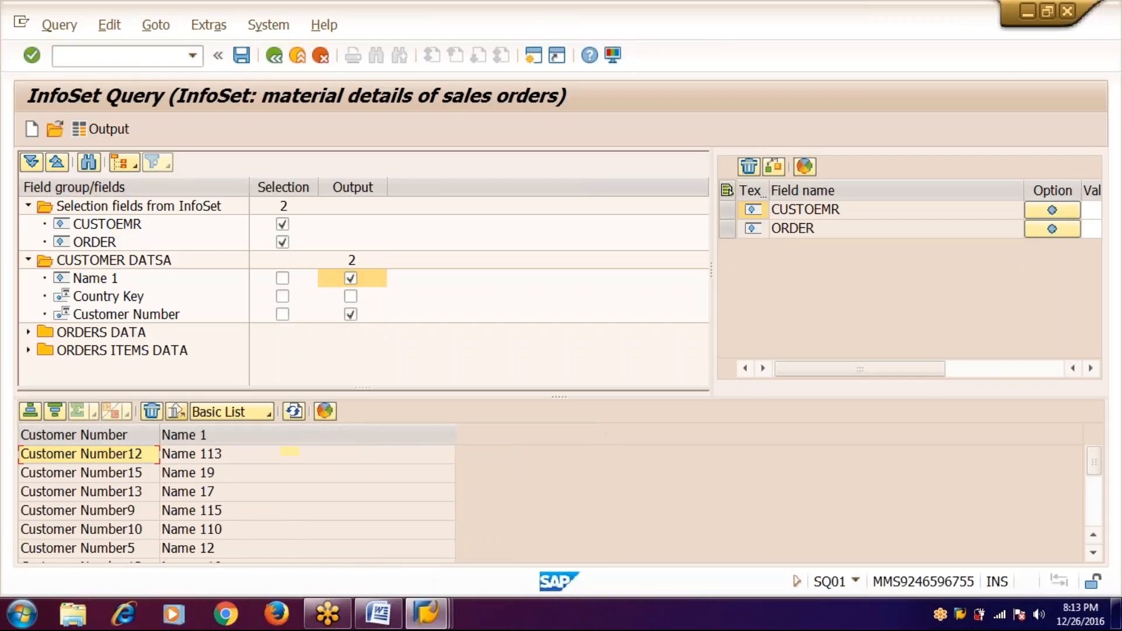
drag(455, 435, 268, 438)
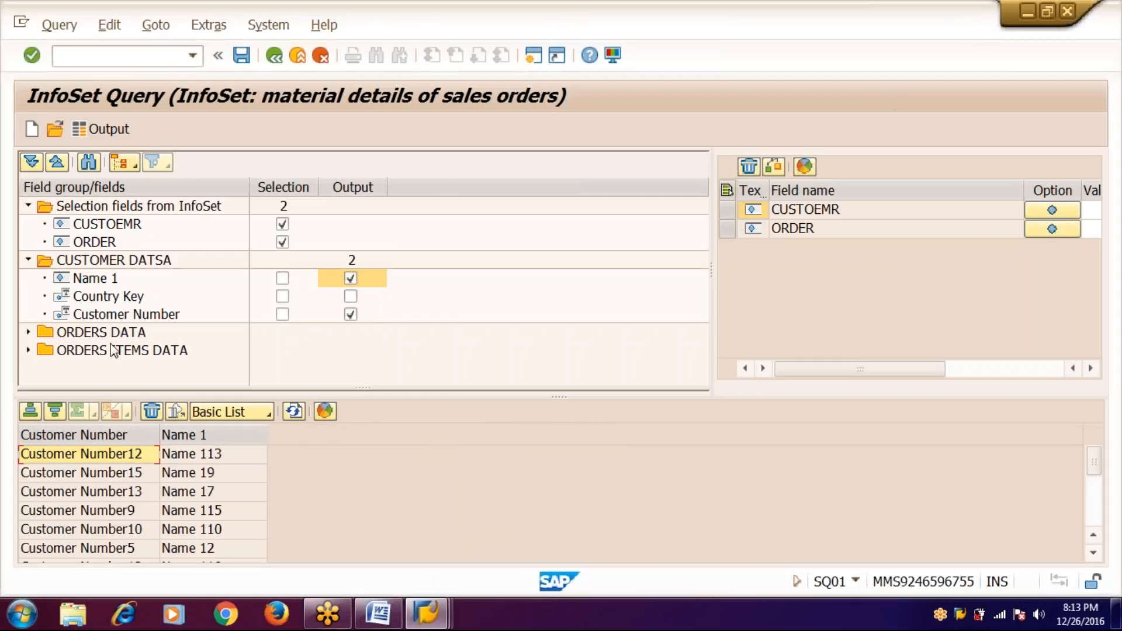
- Output Sales Document and the record creation date from ORDERS DATA
click(29, 332)
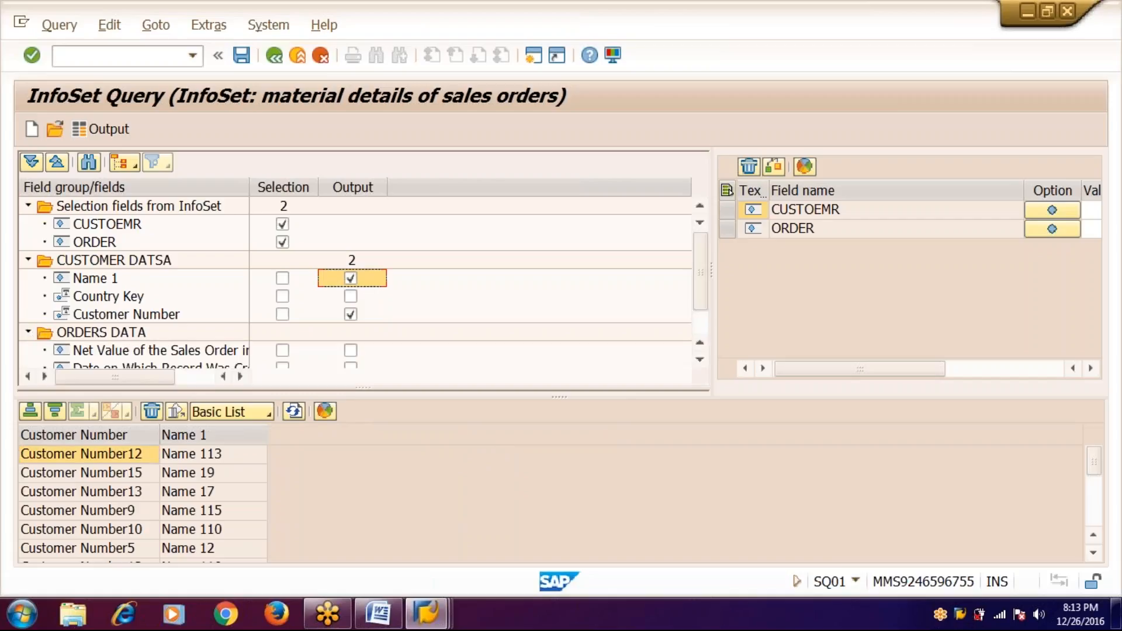
scroll(703, 251, down, 1)
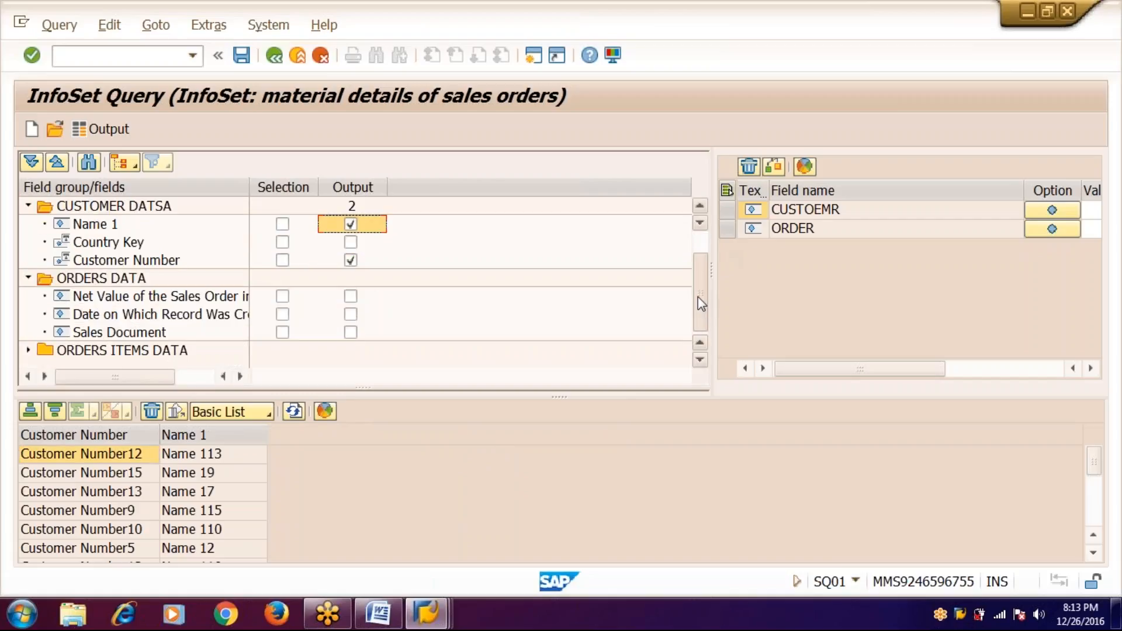
click(351, 331)
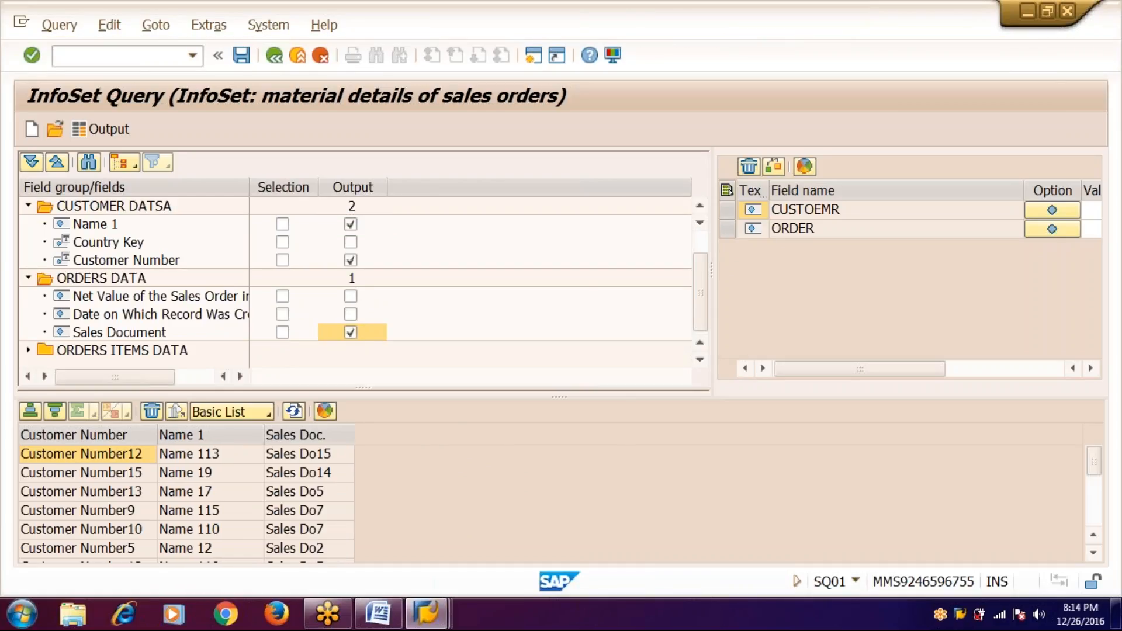
click(351, 314)
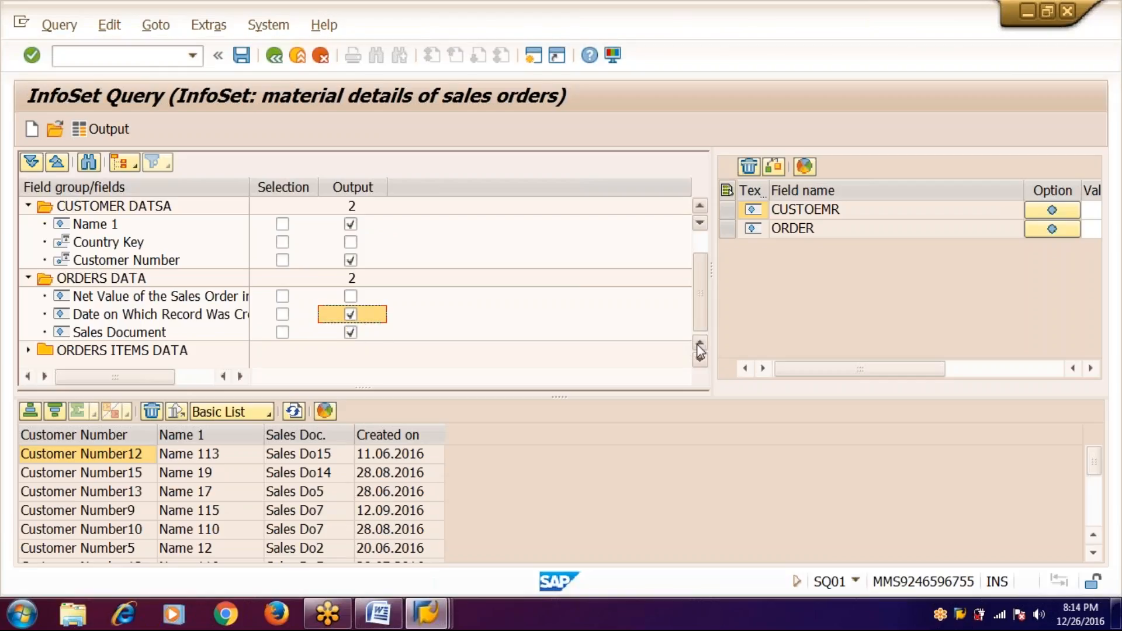
- Output Material Number, Batch, Material Group and net value, then save as QUE_ABAP17_01
click(28, 351)
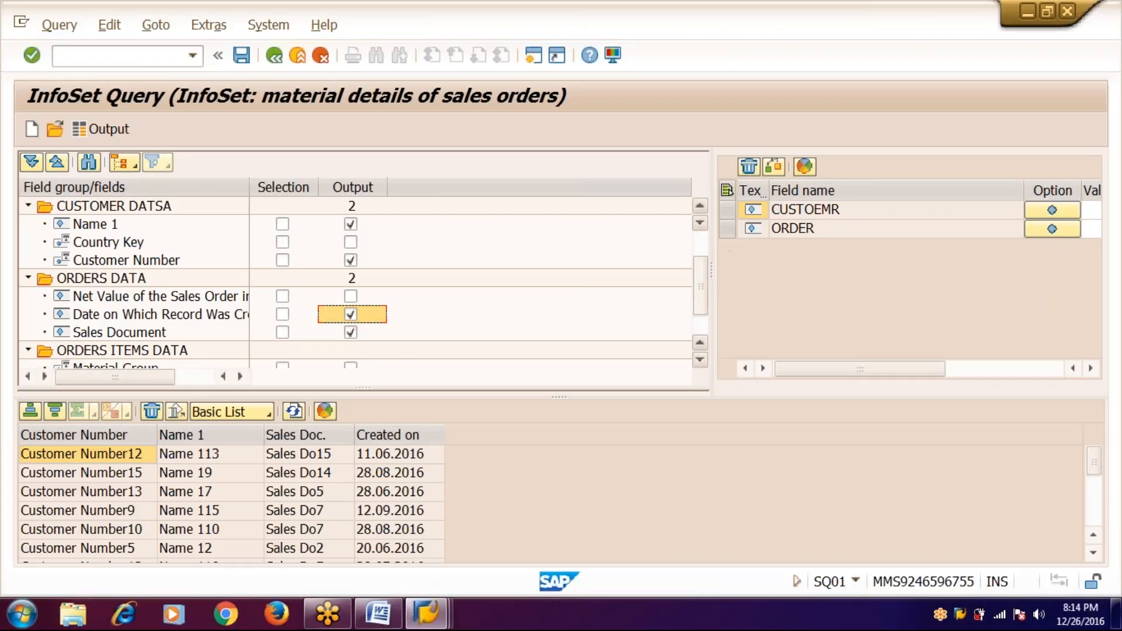
scroll(698, 310, down, 1)
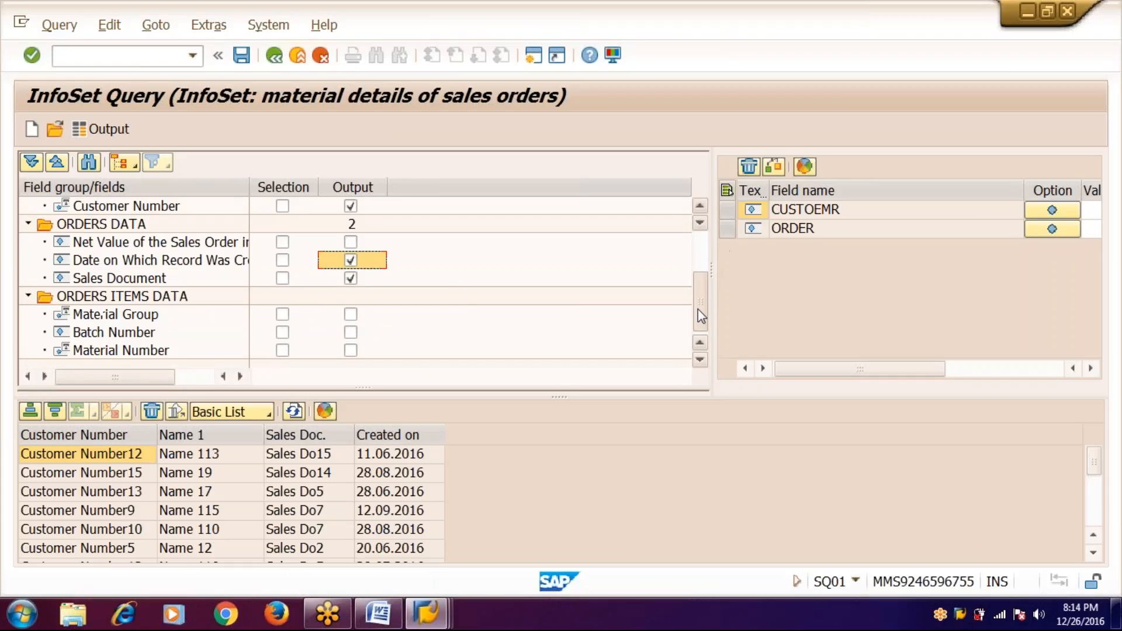
click(352, 352)
click(352, 333)
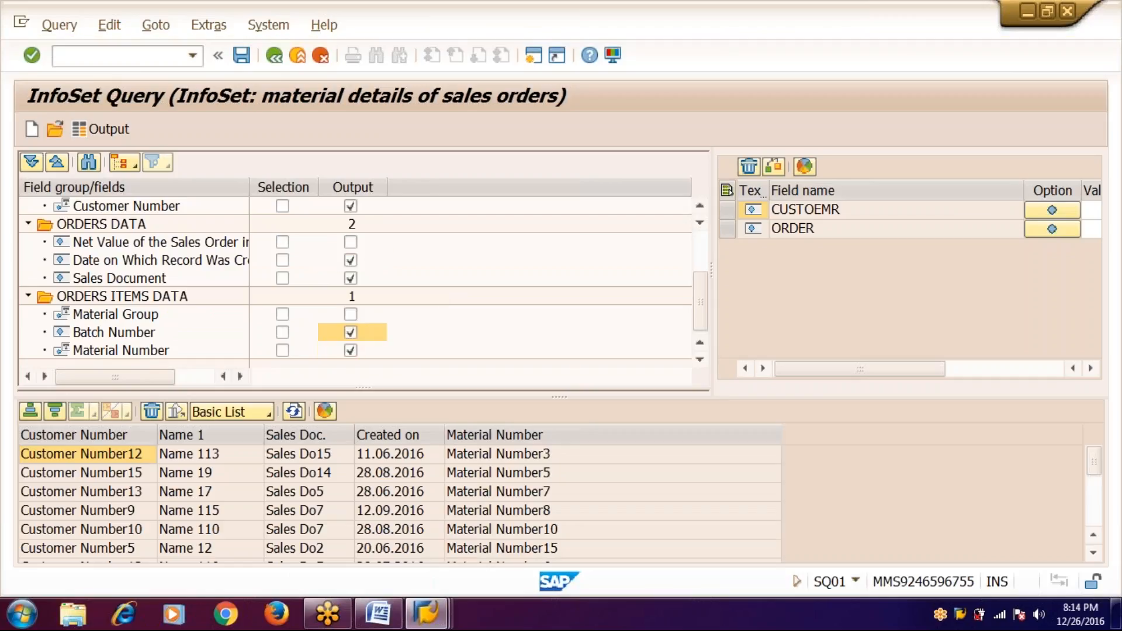
click(351, 315)
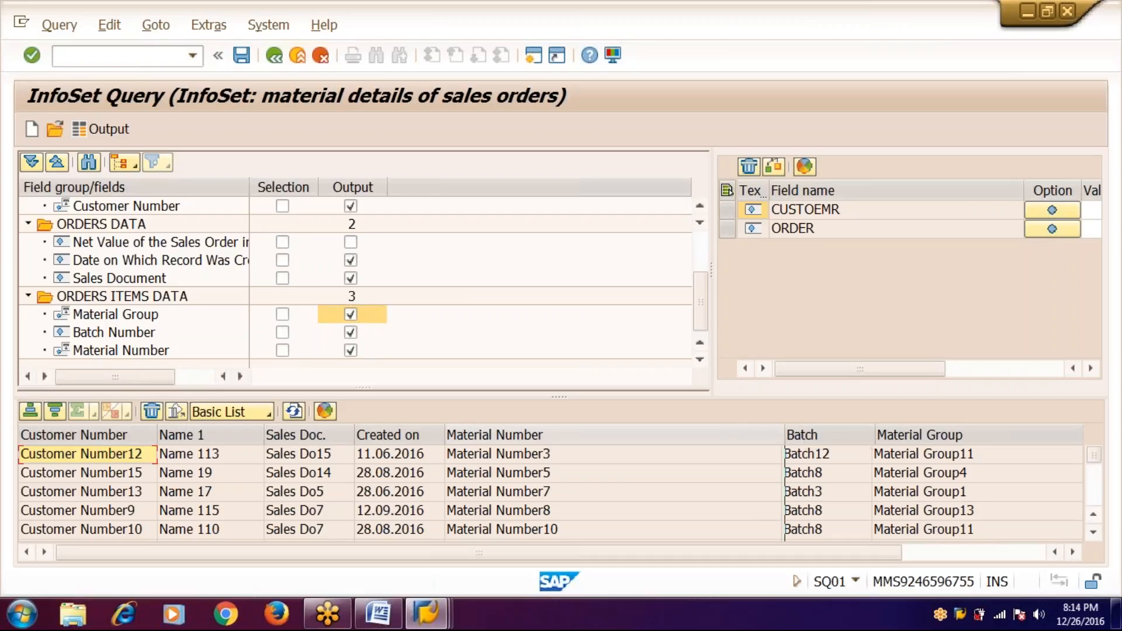
drag(796, 436, 578, 438)
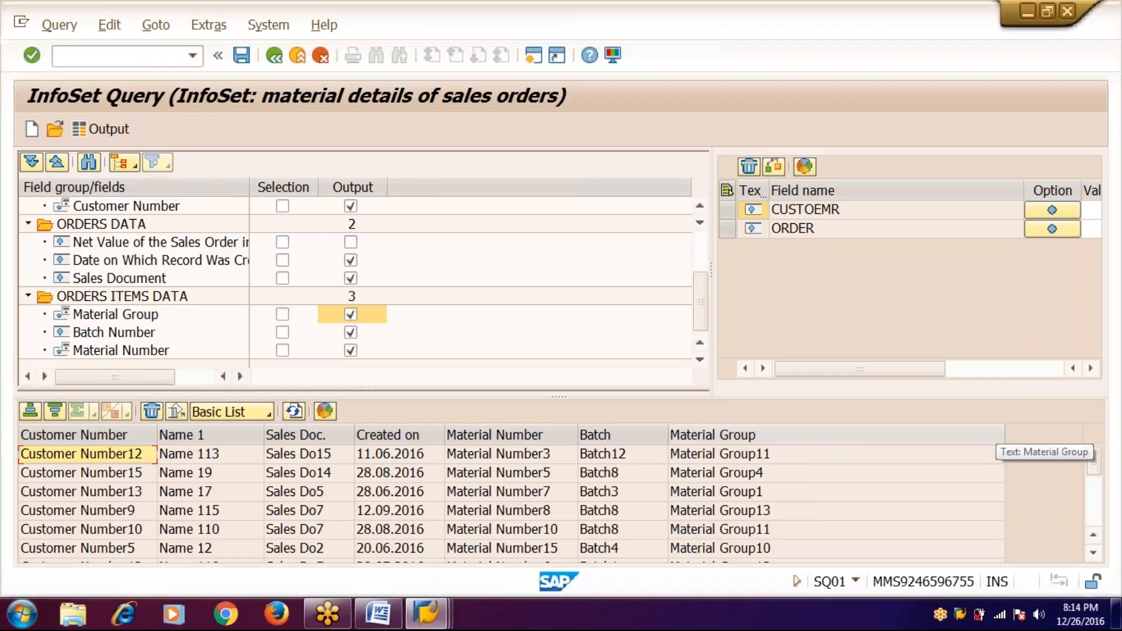
drag(1002, 436, 812, 435)
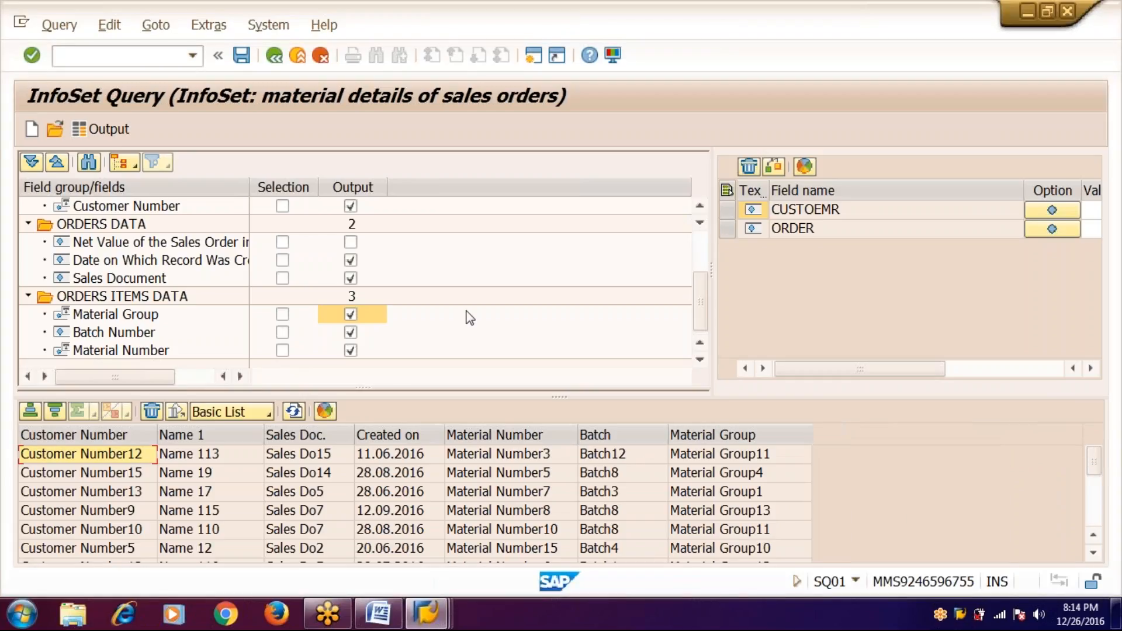
click(351, 242)
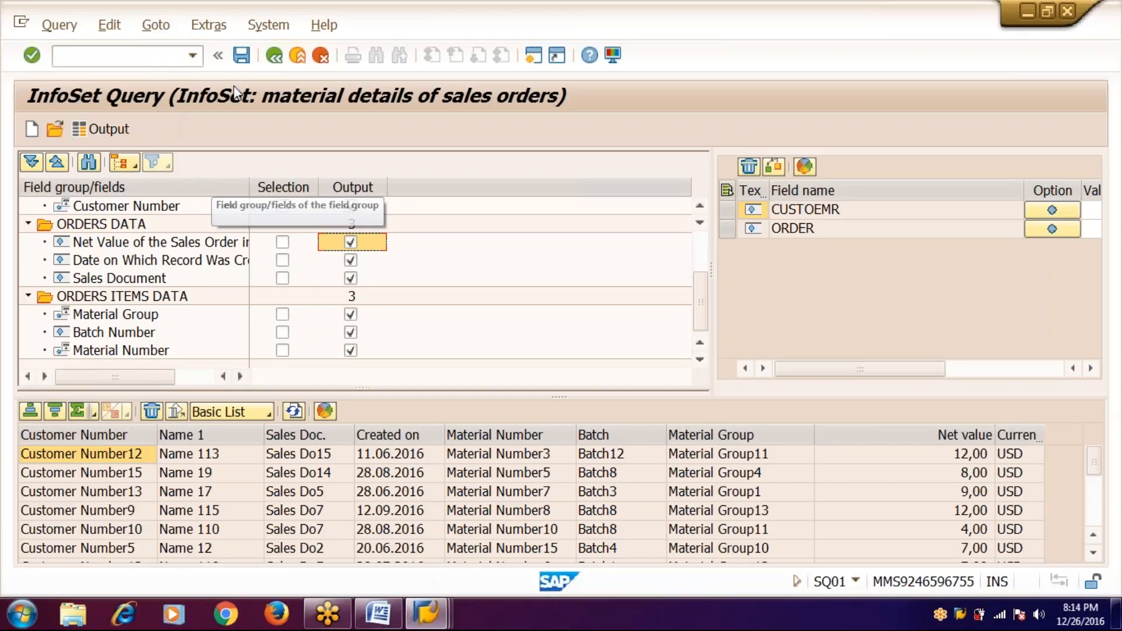
click(244, 62)
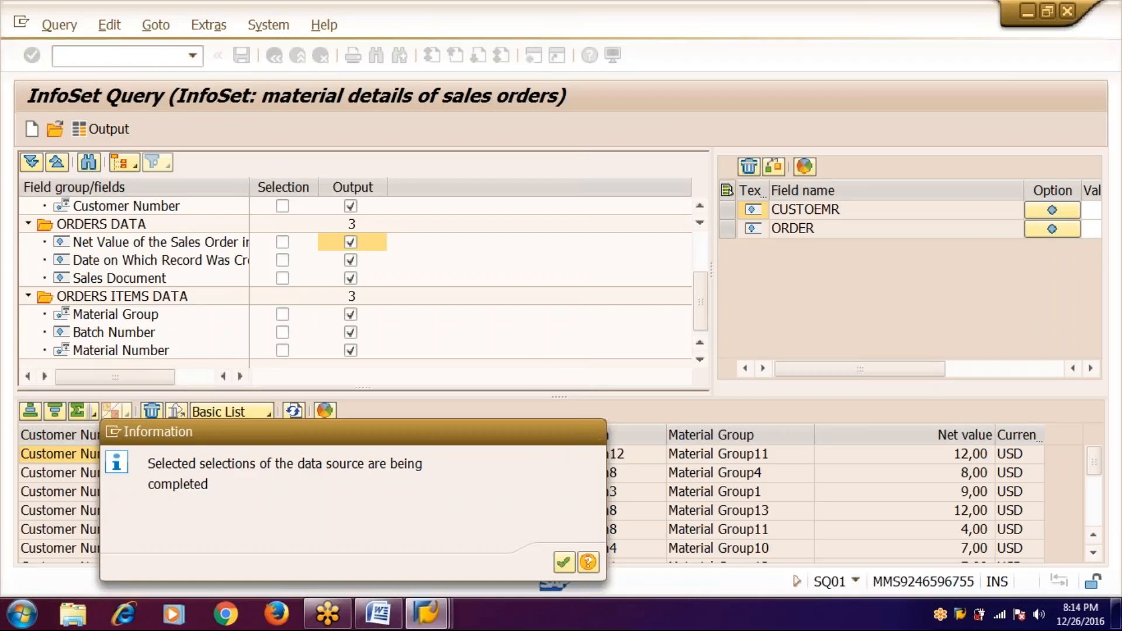
- Acknowledge the save message, then execute query QUE_ABAP17_01 to reach its CUSTOEMR/ORDER selection screen
key(Return)
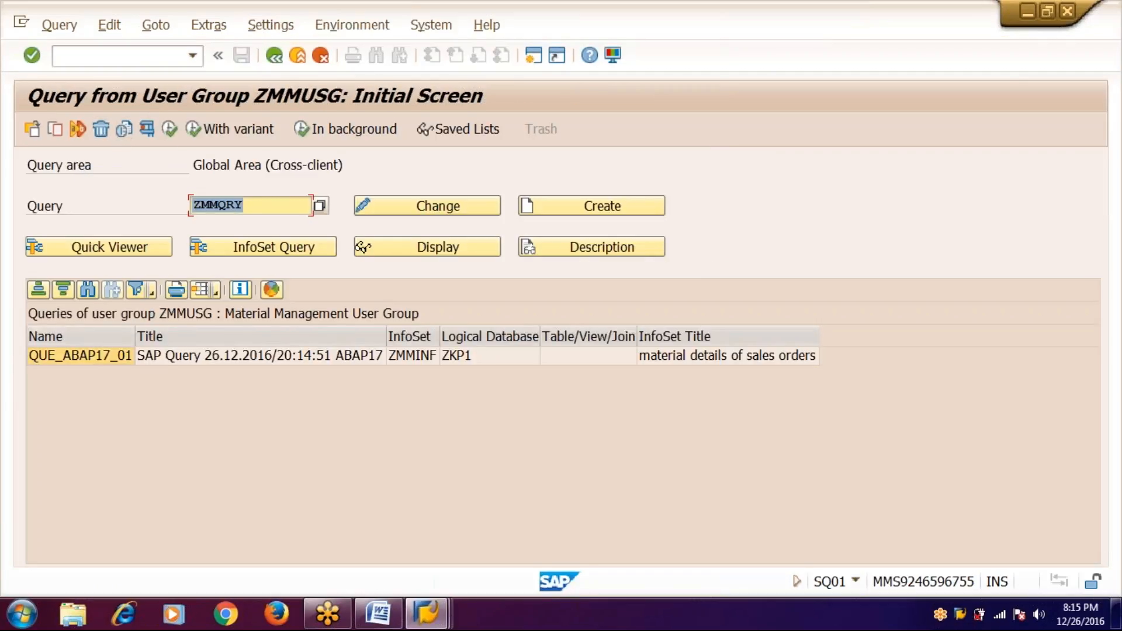
click(169, 131)
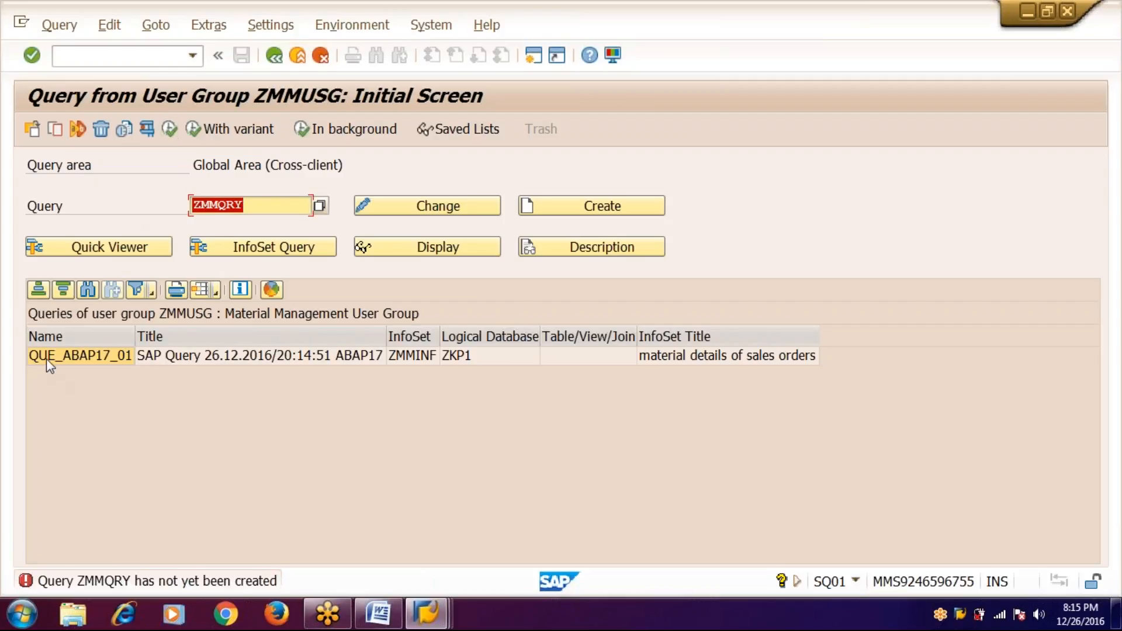
click(46, 358)
click(169, 128)
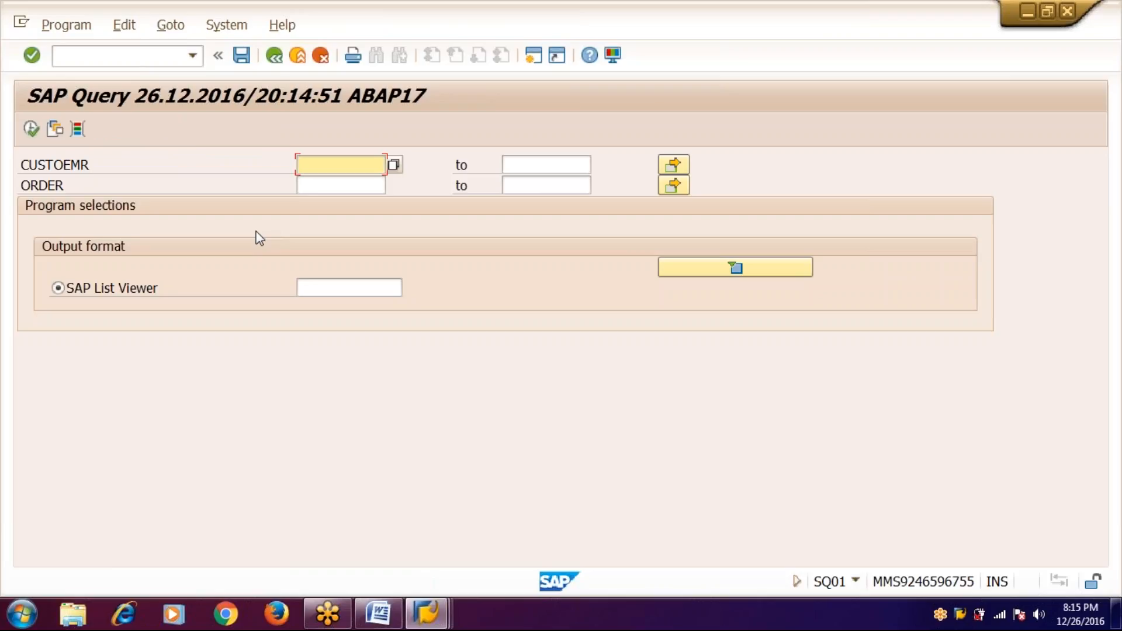
- Enter the customer range 1000 to 1100 in the CUSTOEMR selection fields
text(1000)
key(Tab)
text(1)
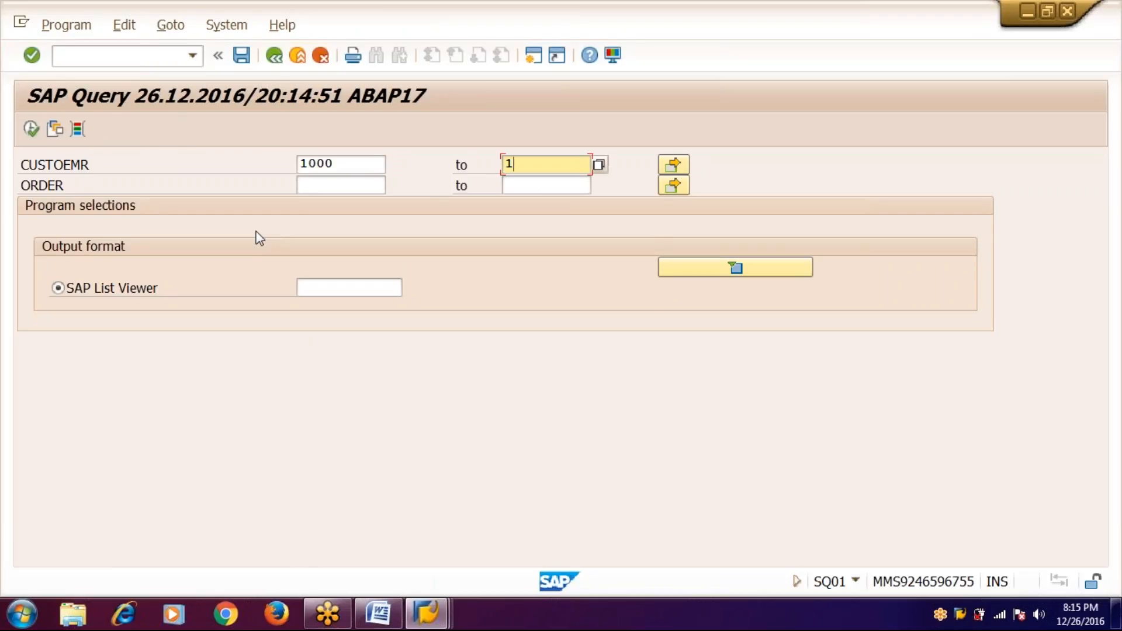
text(100)
click(29, 131)
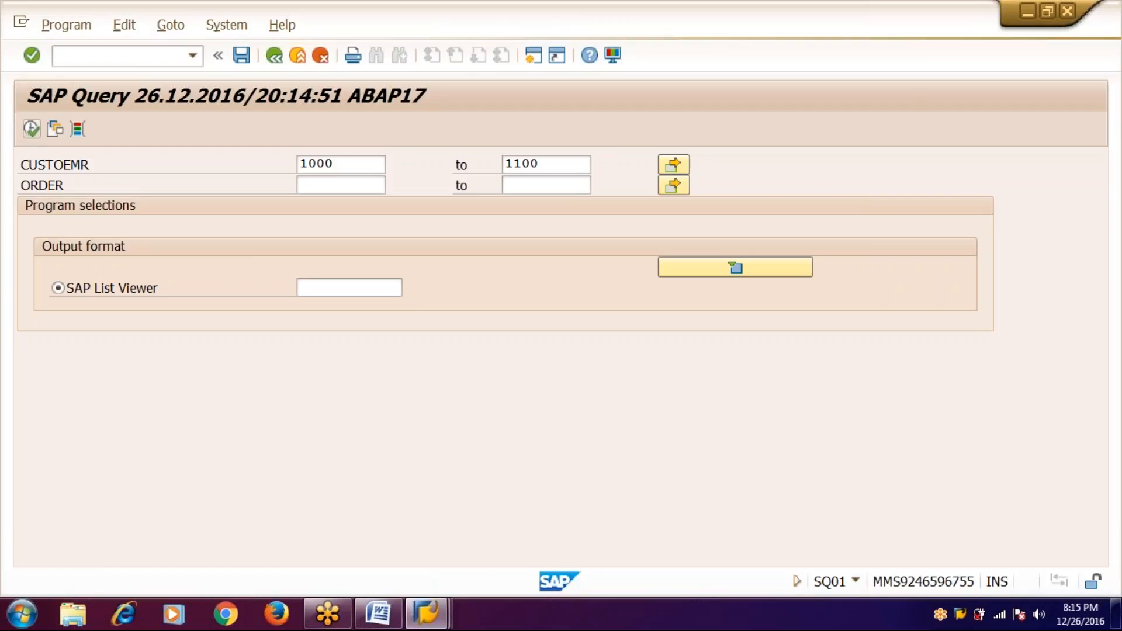